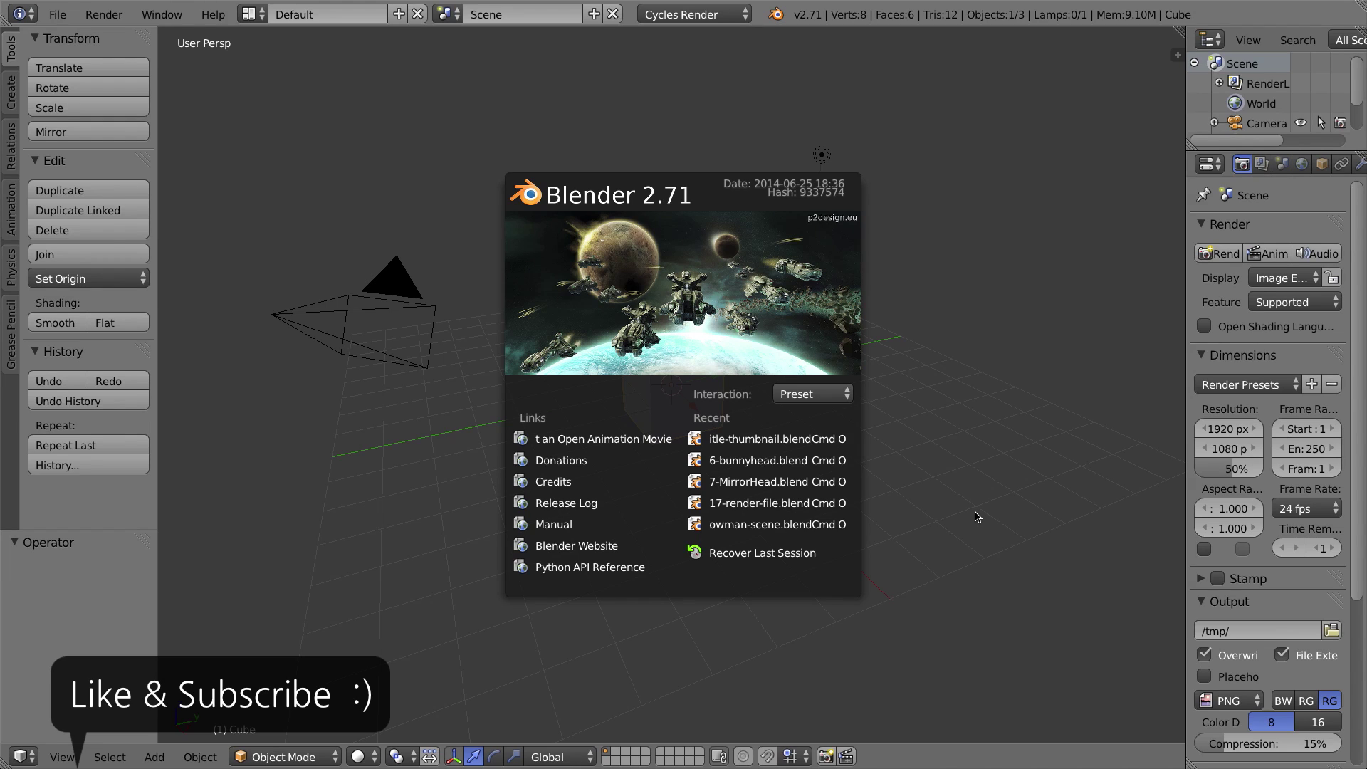
Dismiss the splash screen to reveal the default cube, camera and lamp.
{"action": "left_click", "coordinate": [780, 268]}
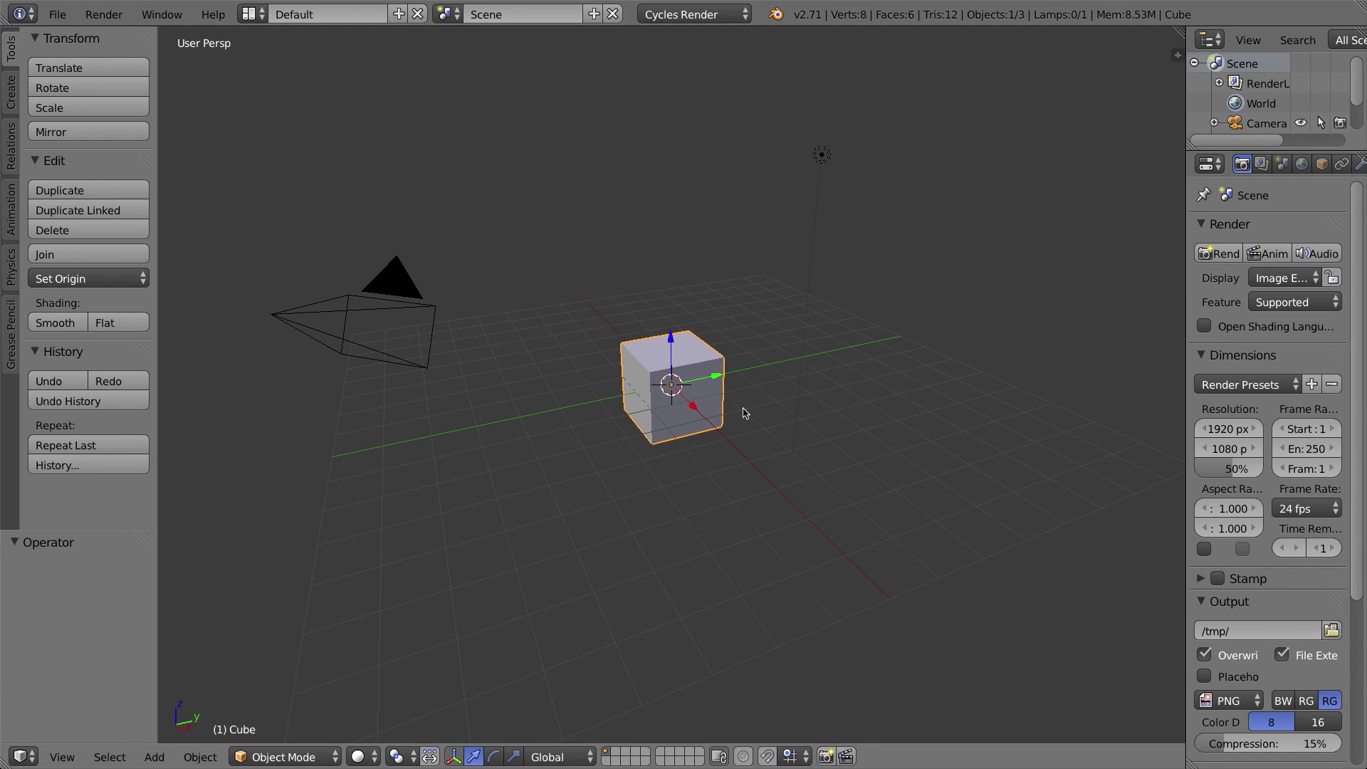
{"action": "key", "text": "g"}
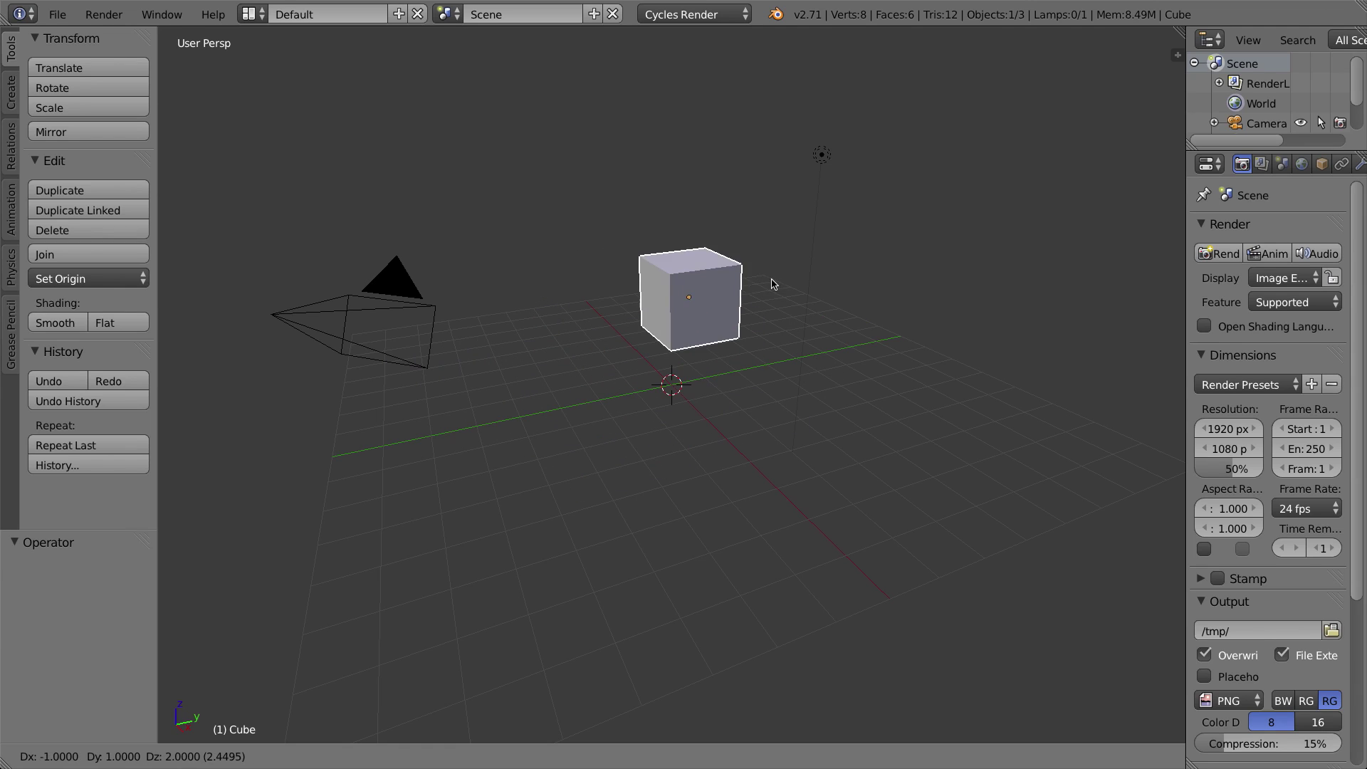
{"action": "right_click", "coordinate": [800, 250]}
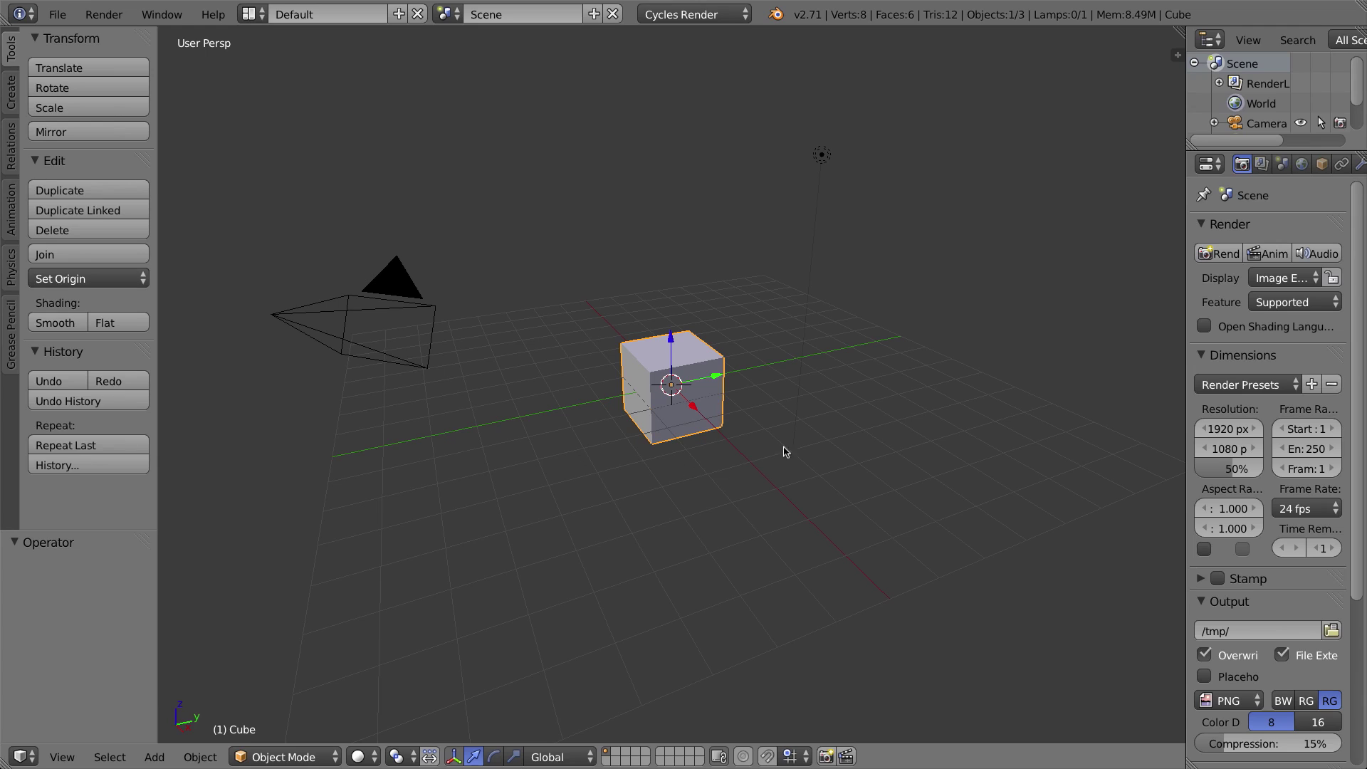
Switch to Front Ortho view and try a free move, dropping the cube at the origin.
{"action": "key", "text": "KP_1"}
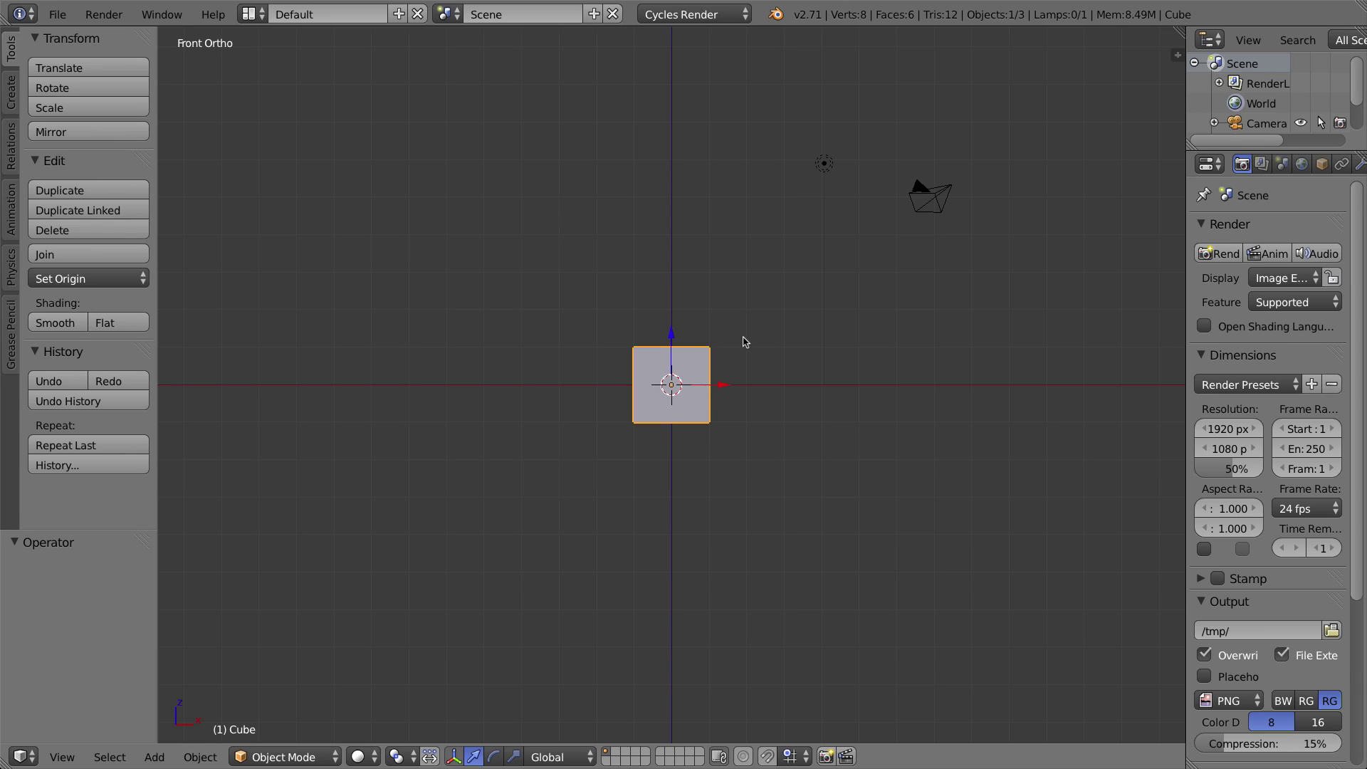
{"action": "key", "text": "g"}
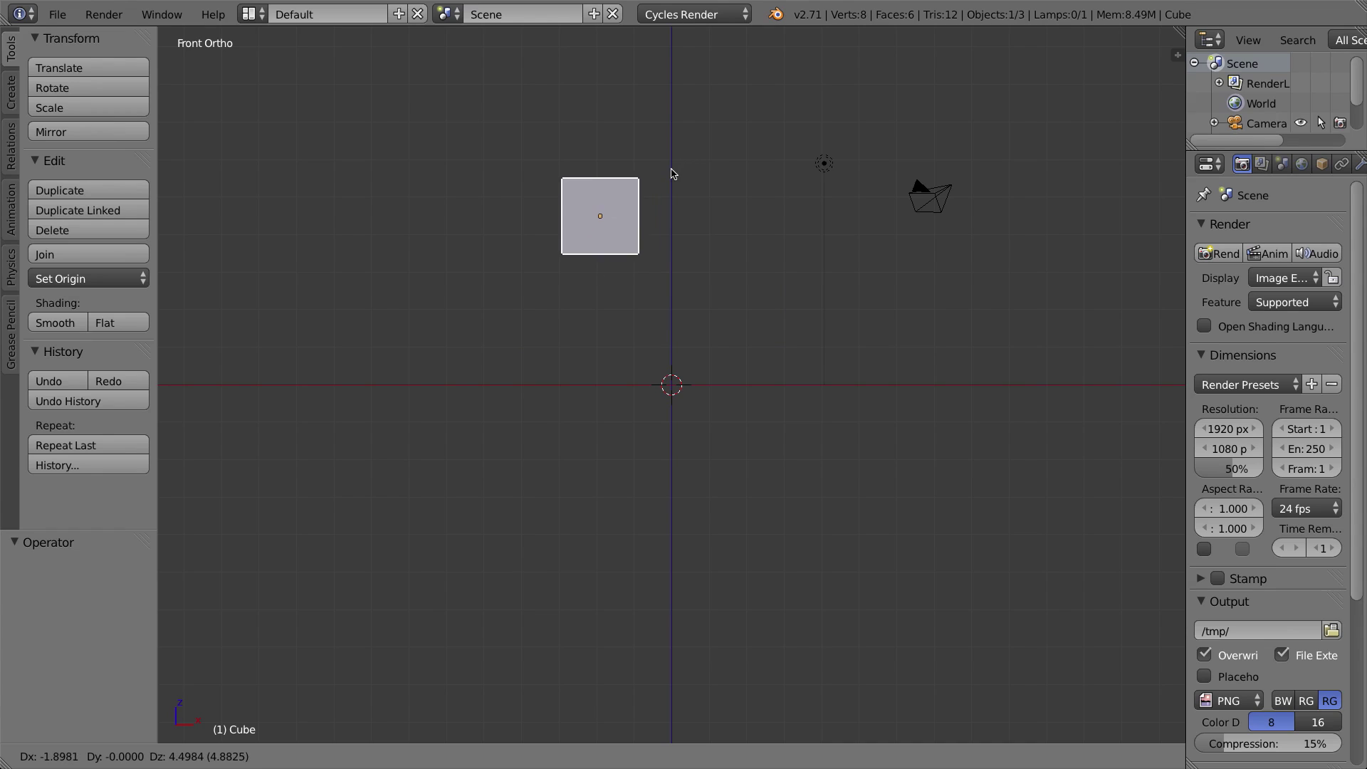
{"action": "left_click", "coordinate": [743, 337]}
Move the cube along X to 0.190, cancel another move, and undo back to the origin.
{"action": "key", "text": "g"}
{"action": "key", "text": "x"}
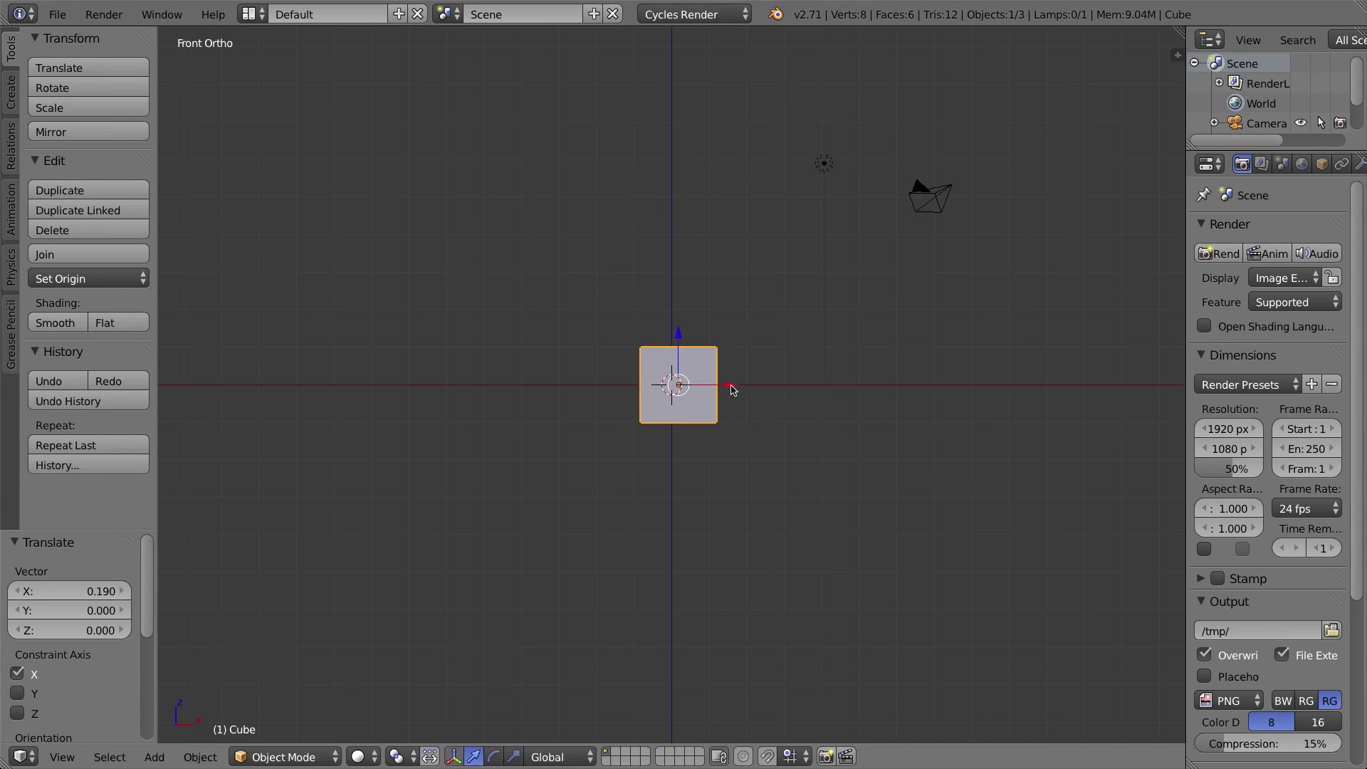
{"action": "left_click", "coordinate": [729, 385]}
{"action": "key", "text": "g"}
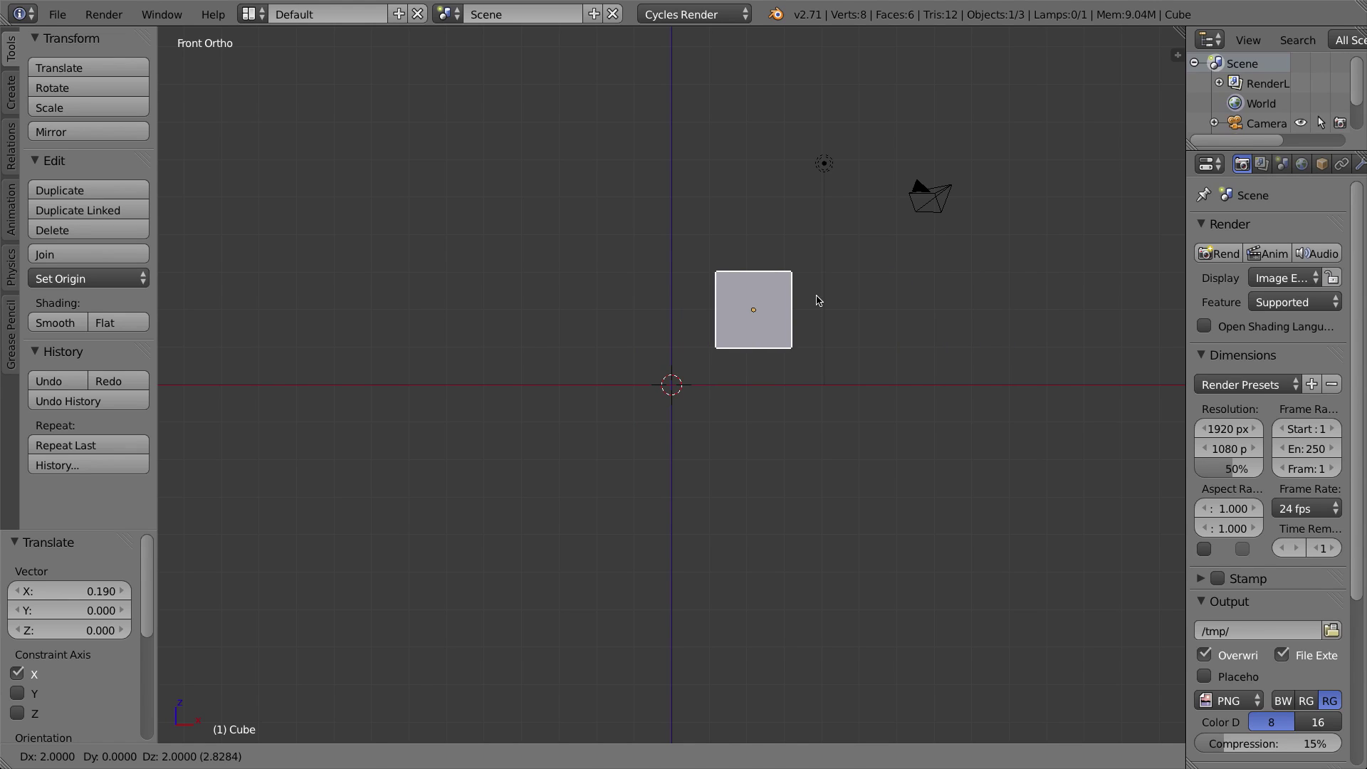
{"action": "key", "text": "Escape"}
{"action": "key", "text": "ctrl+z"}
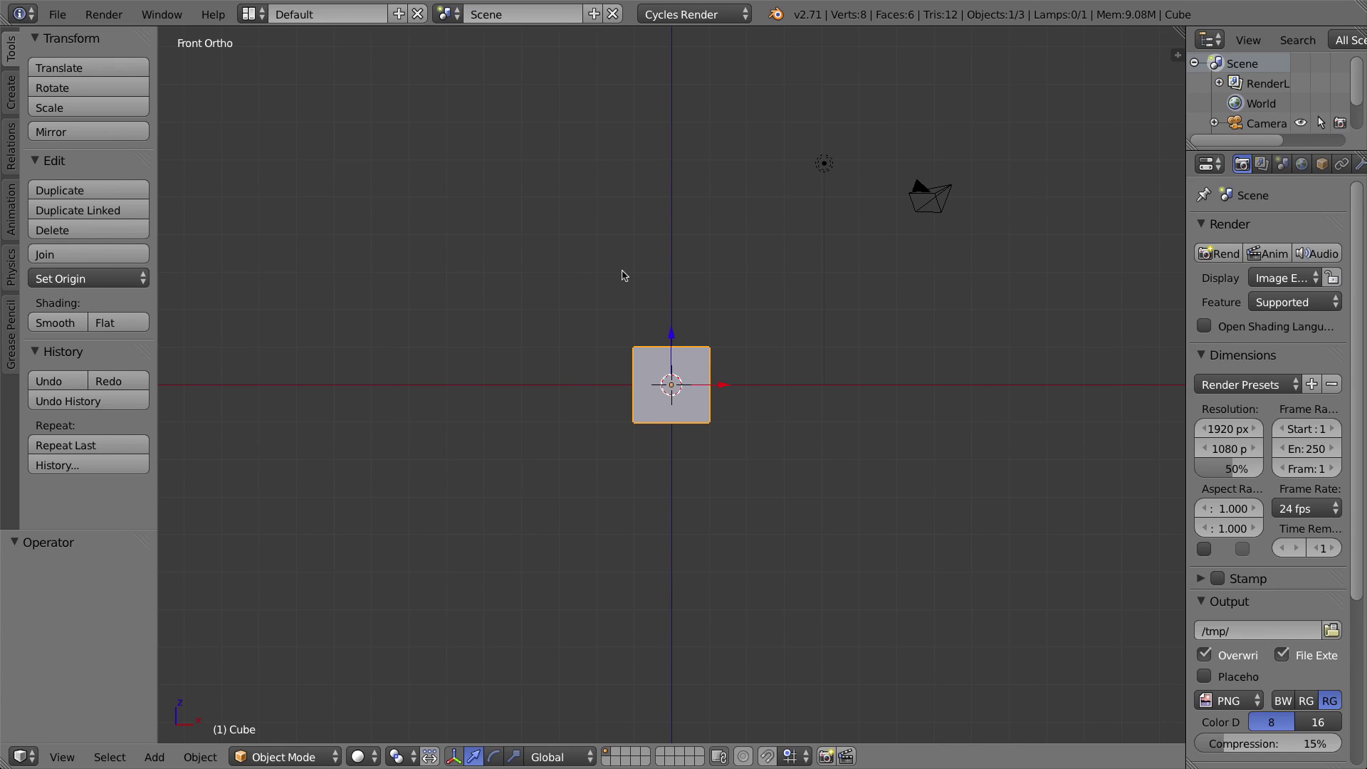
{"action": "scroll", "coordinate": [712, 353], "scroll_direction": "up", "scroll_amount": 5}
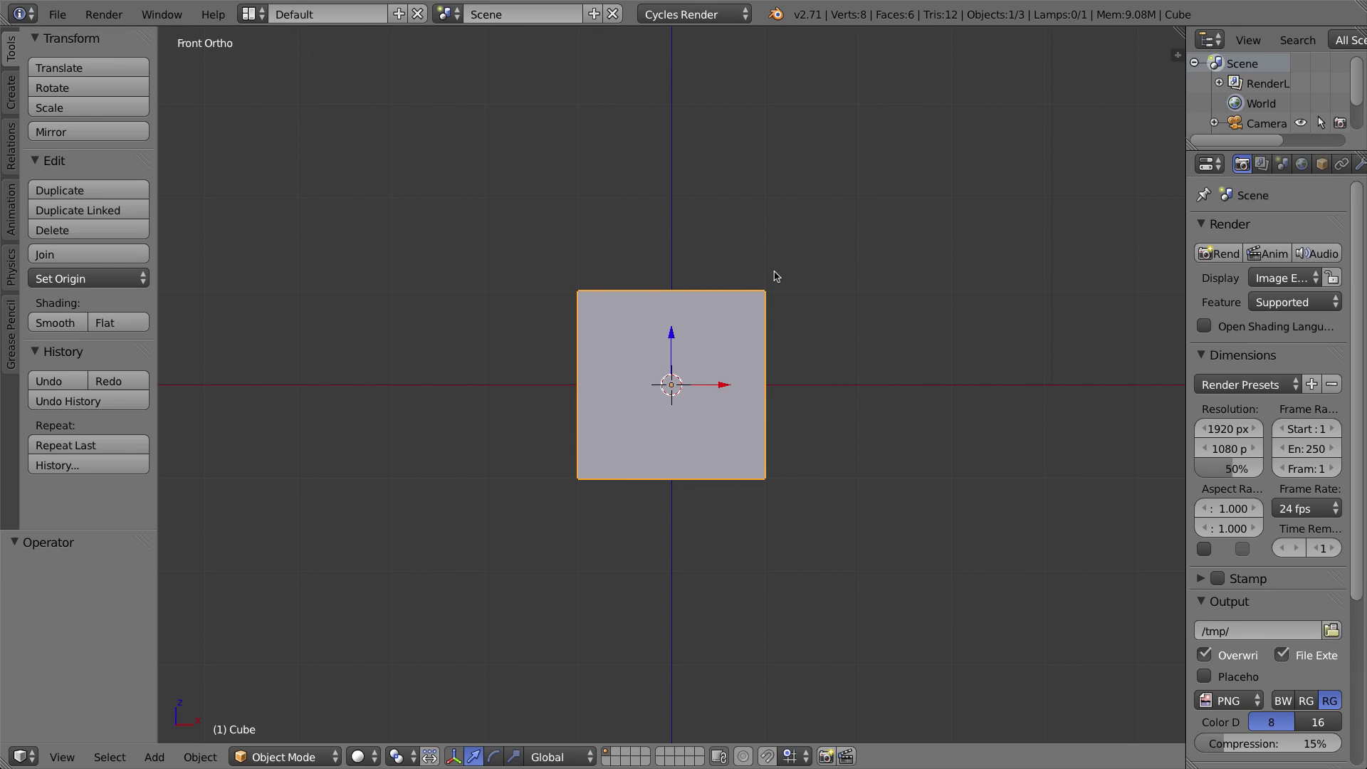
{"action": "key", "text": "g"}
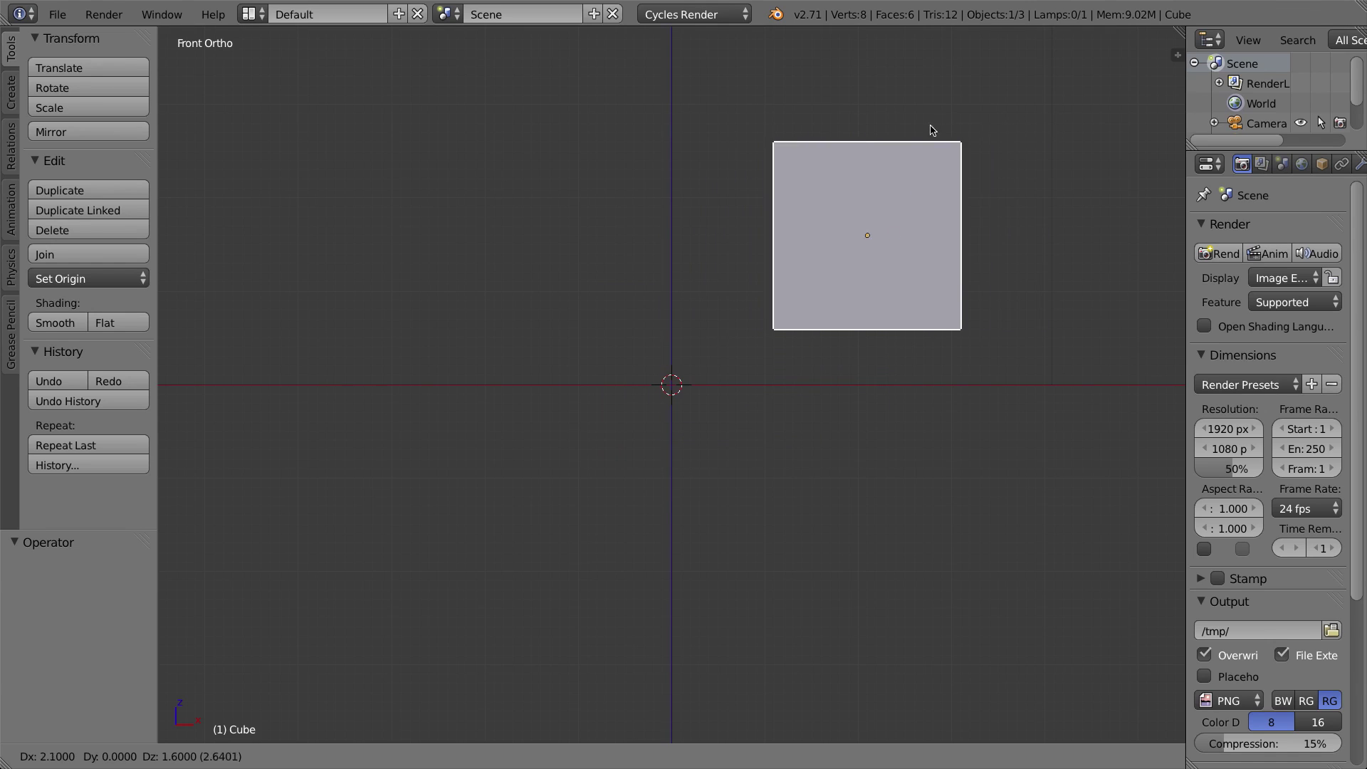
{"action": "key", "text": "Escape"}
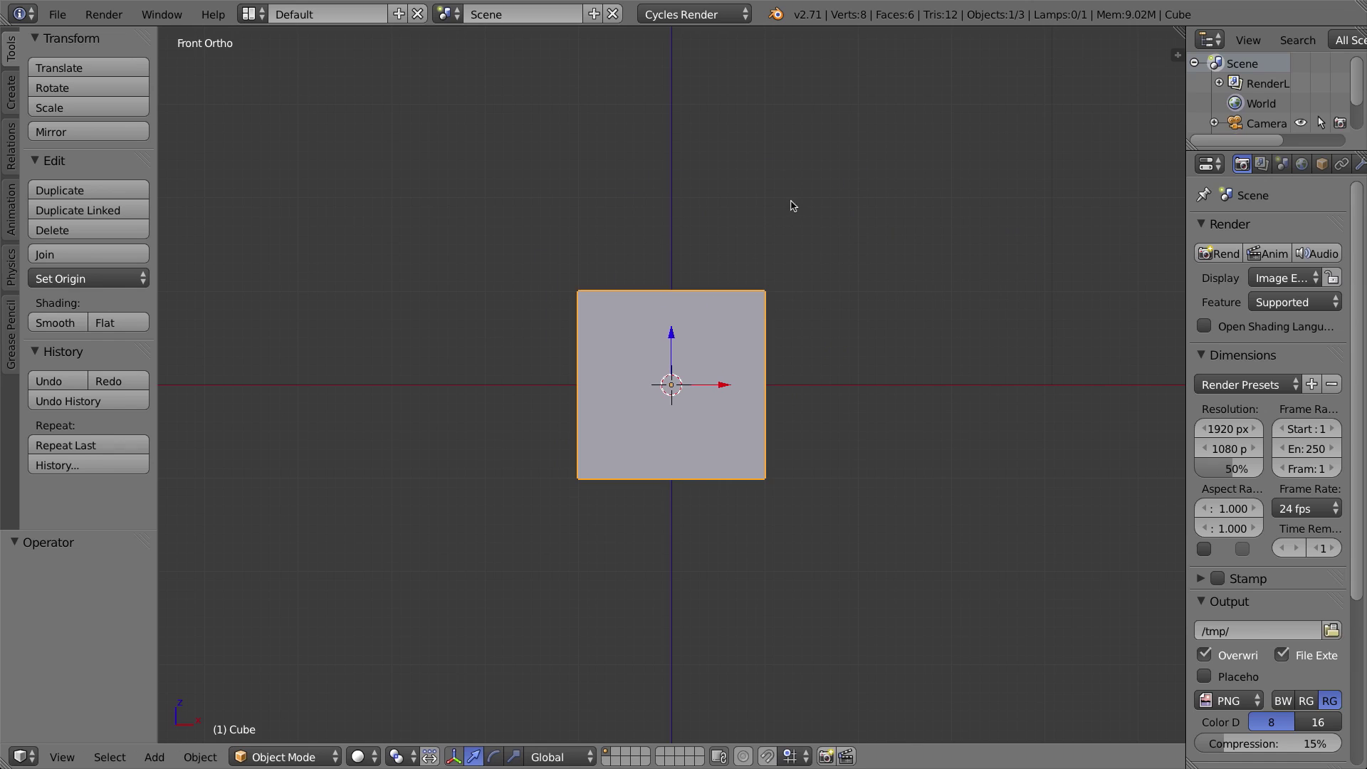
{"action": "scroll", "coordinate": [760, 236], "scroll_direction": "down", "scroll_amount": 4}
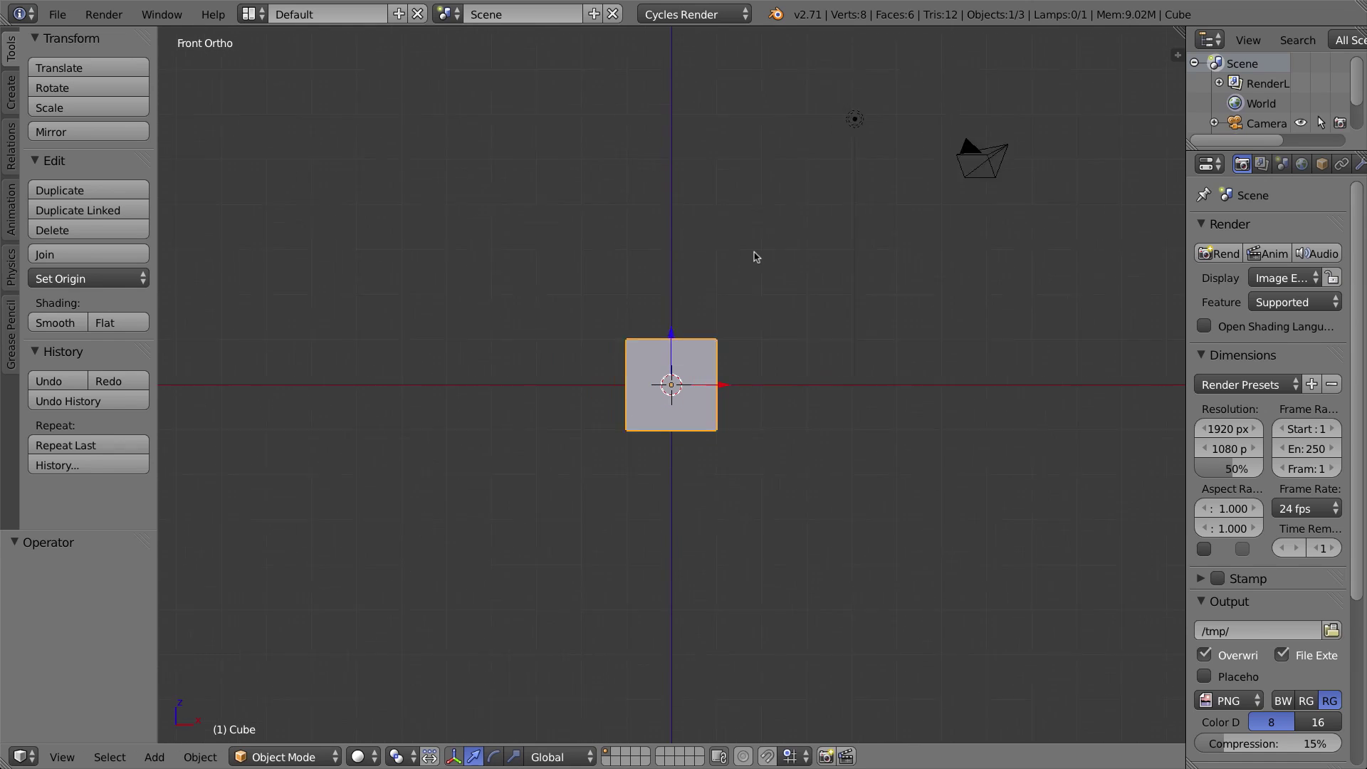
{"action": "scroll", "coordinate": [756, 257], "scroll_direction": "up", "scroll_amount": 3}
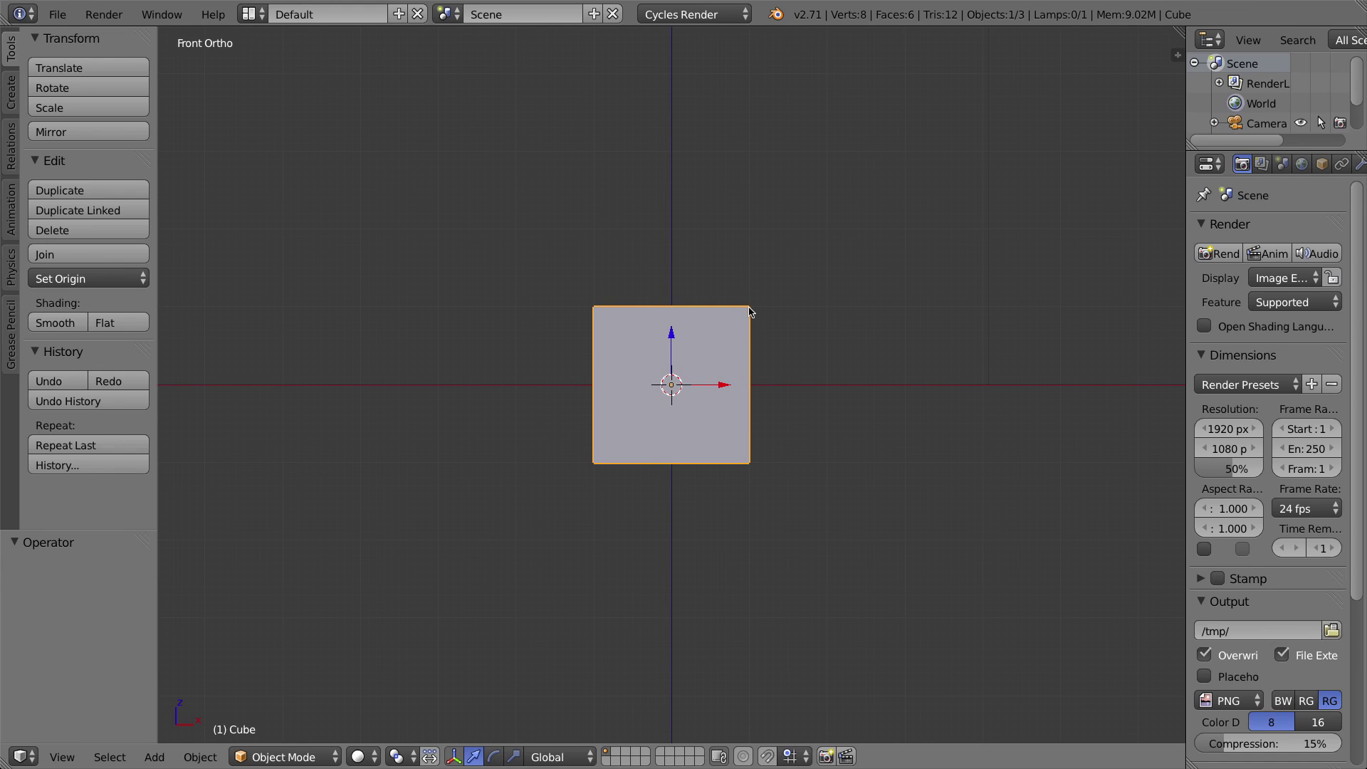
{"action": "middle_click_drag", "start_coordinate": [613, 409], "coordinate": [705, 310]}
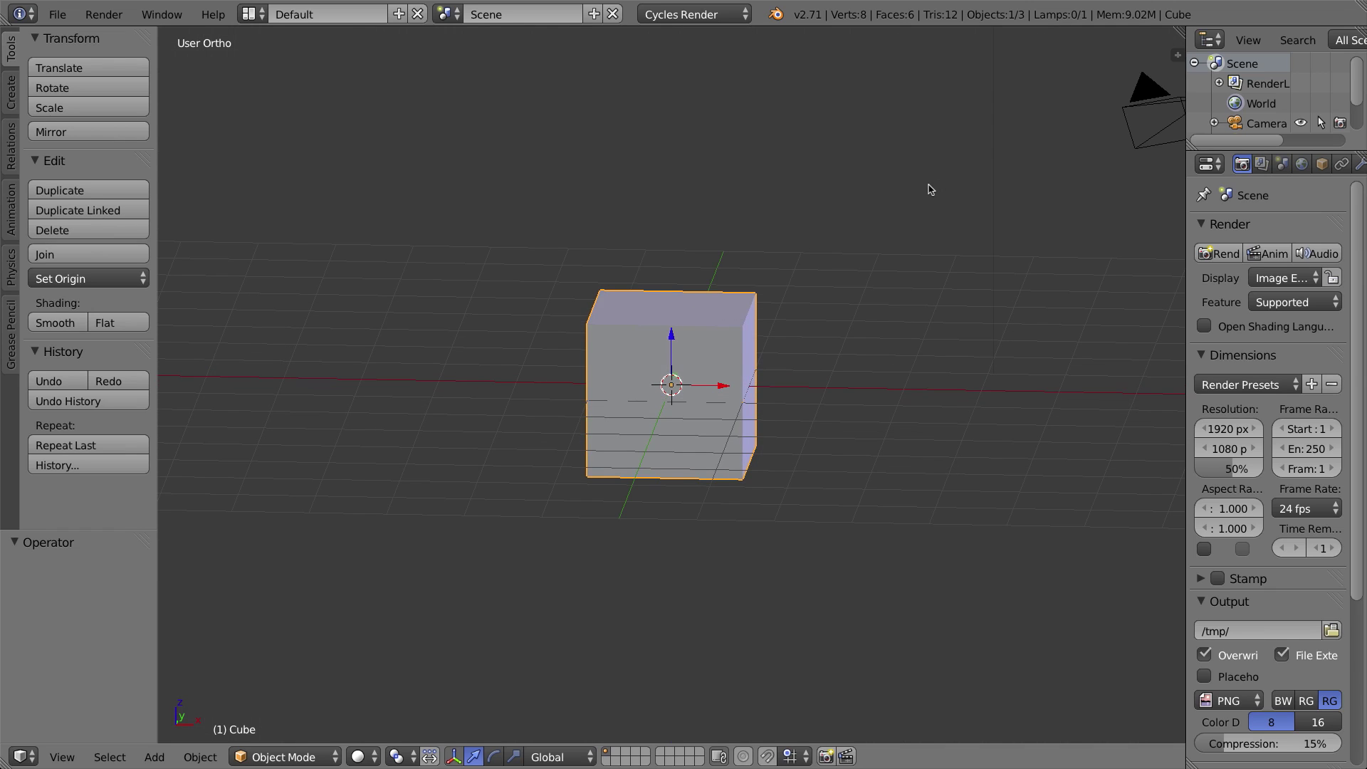
{"action": "key", "text": "KP_1"}
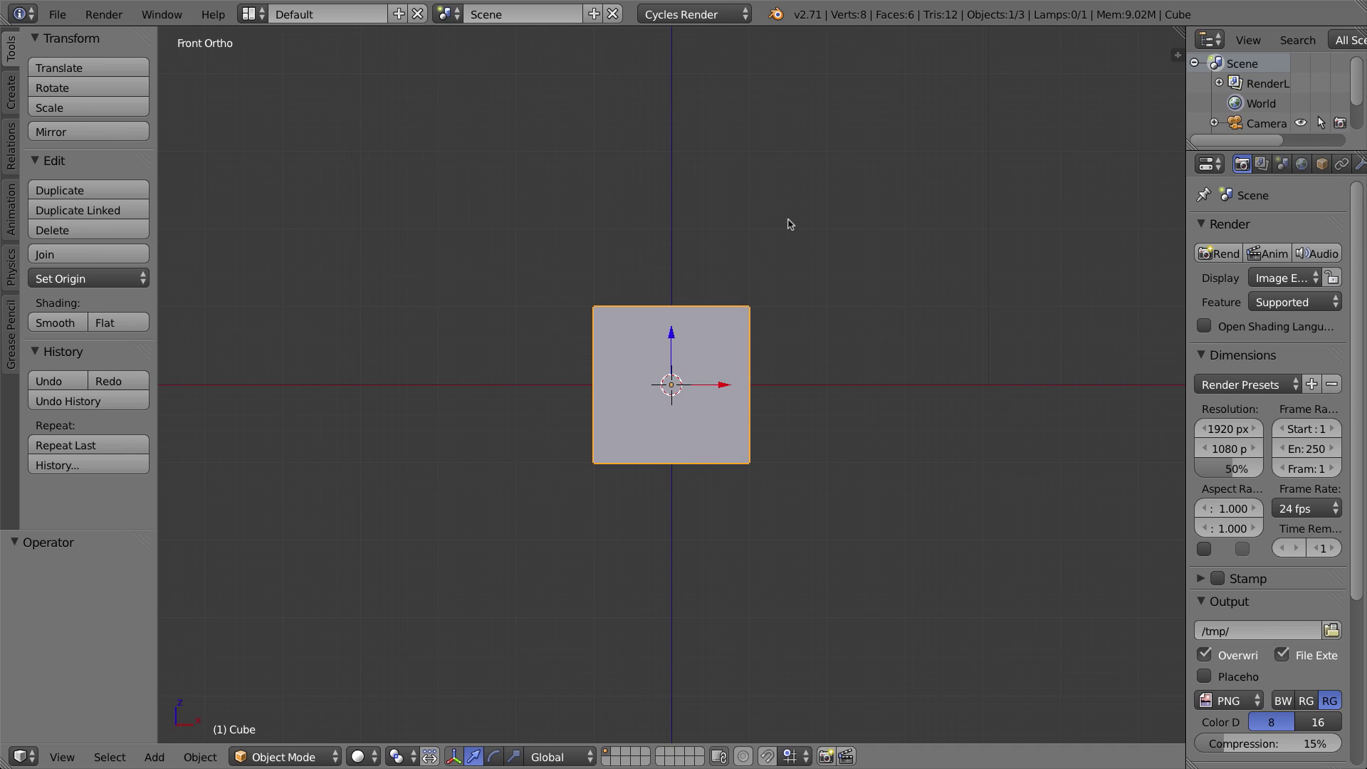
{"action": "scroll", "coordinate": [790, 223], "scroll_direction": "down", "scroll_amount": 3}
Add a second cube and place it left of the original.
{"action": "key", "text": "shift+a"}
{"action": "mouse_move", "coordinate": [538, 296]}
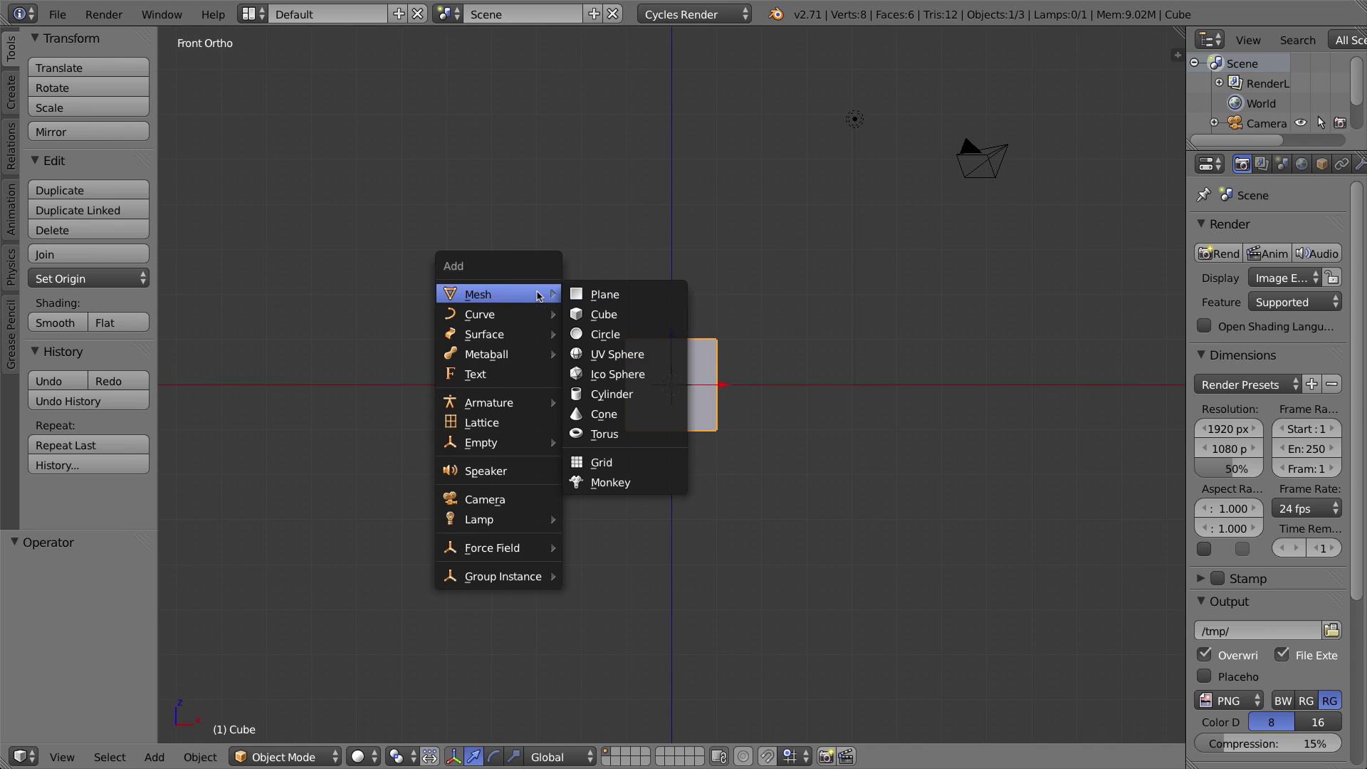
{"action": "left_click", "coordinate": [628, 314]}
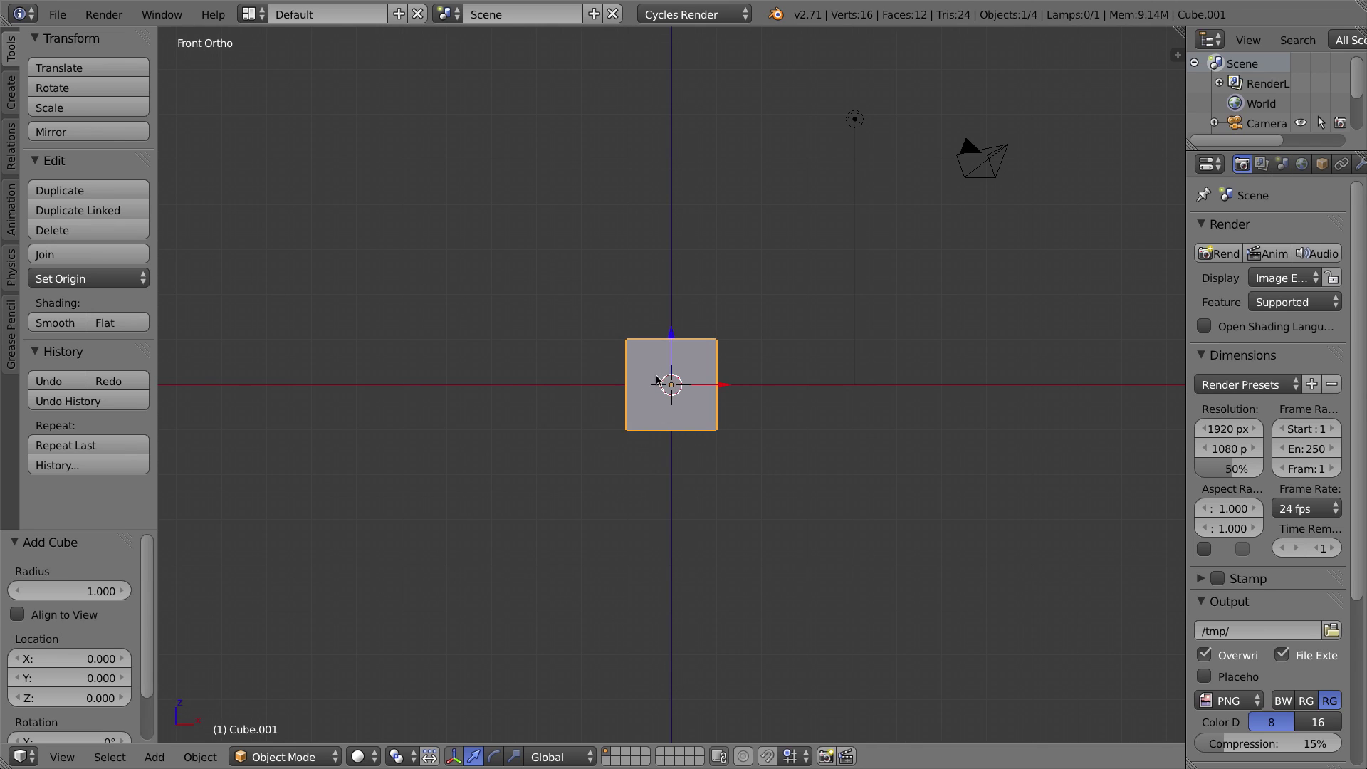
{"action": "key", "text": "g"}
{"action": "left_click", "coordinate": [506, 380]}
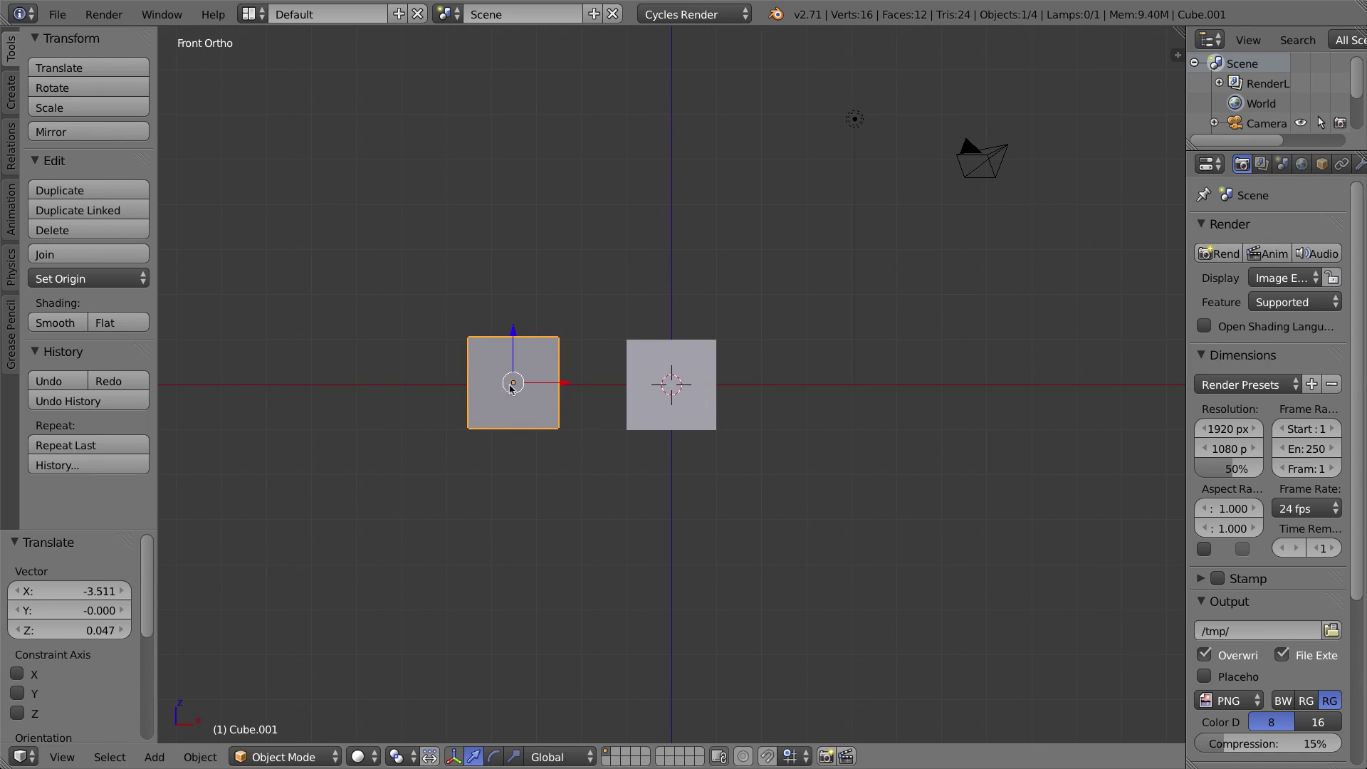
Add a Monkey mesh on the right, reselect the original cube, and split the viewport in two.
{"action": "key", "text": "shift+a"}
{"action": "mouse_move", "coordinate": [569, 400]}
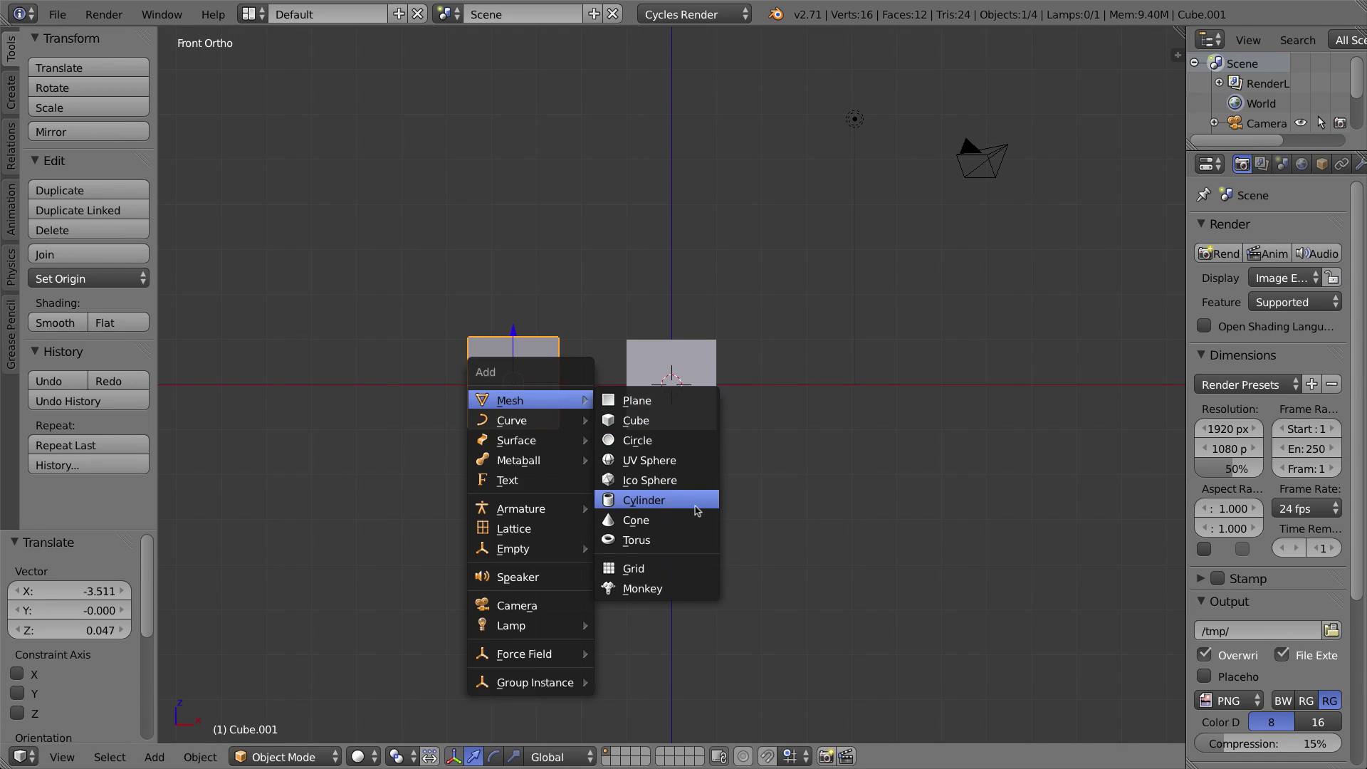
{"action": "left_click", "coordinate": [641, 588]}
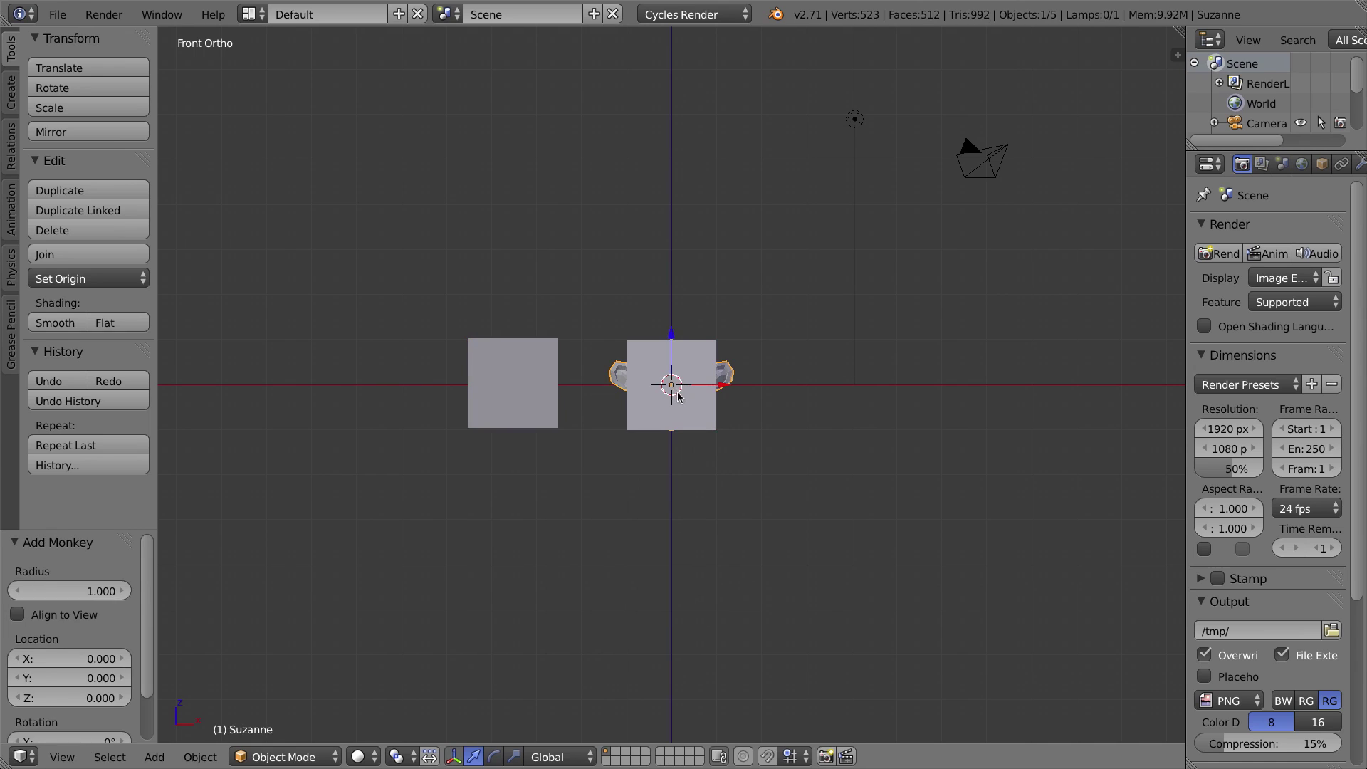
{"action": "key", "text": "g"}
{"action": "left_click", "coordinate": [834, 396]}
{"action": "left_click", "coordinate": [685, 377]}
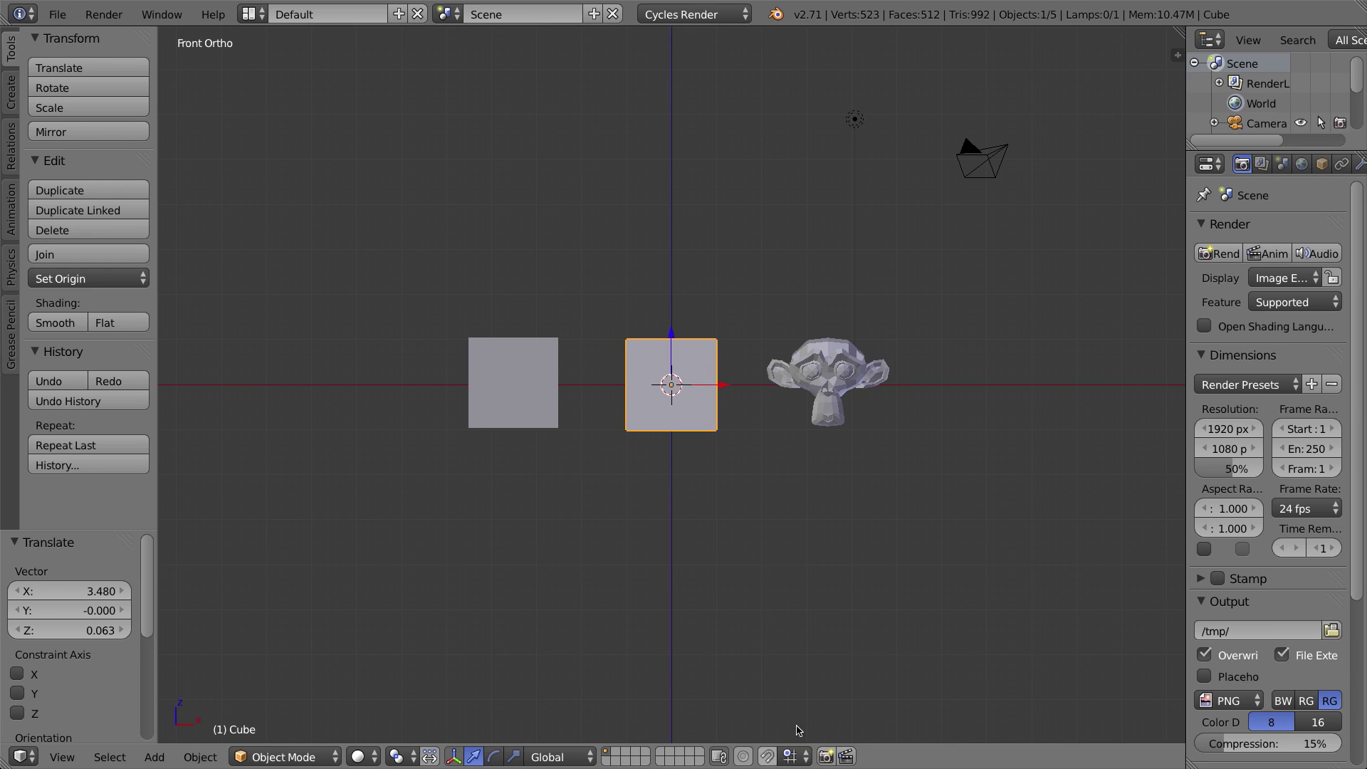
{"action": "left_click_drag", "start_coordinate": [1166, 67], "coordinate": [1149, 709]}
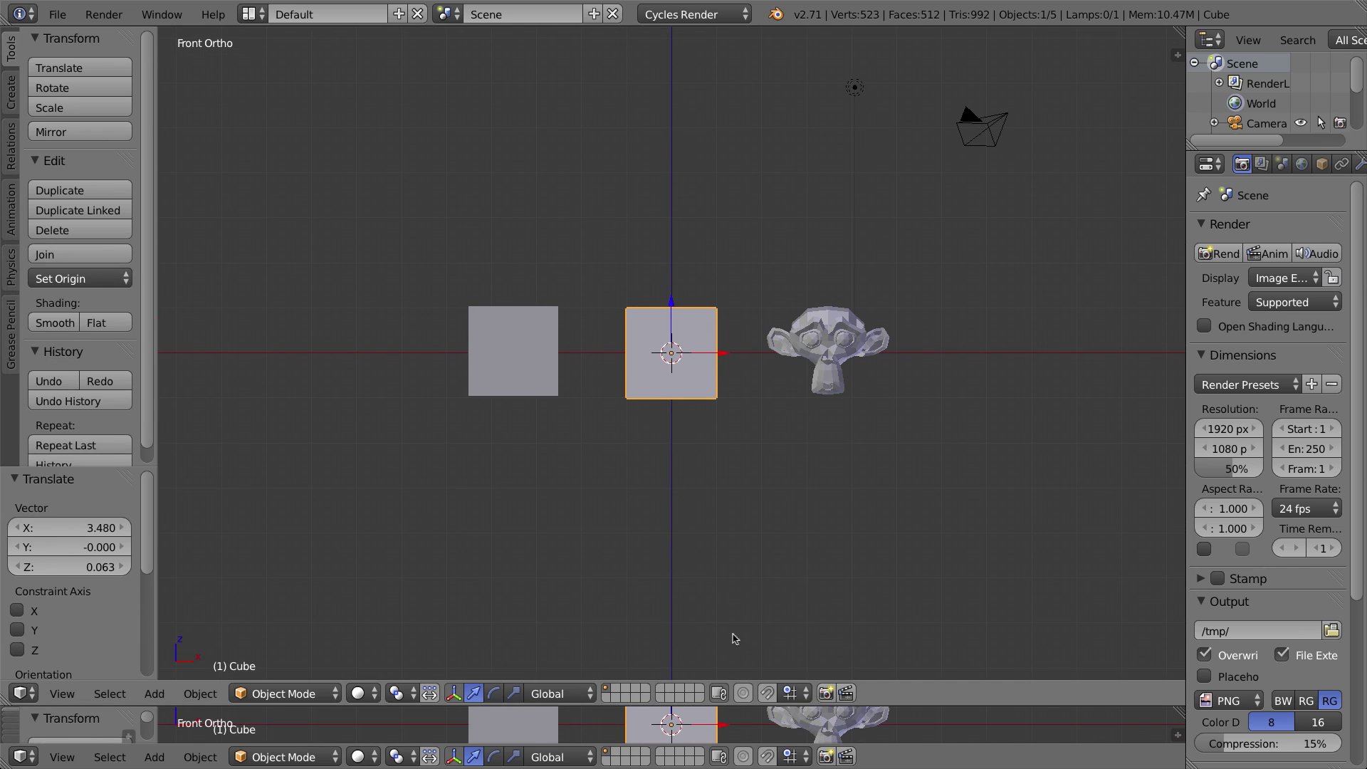
Turn on snapping and set the snap element to Volume.
{"action": "left_click", "coordinate": [767, 693]}
{"action": "left_click", "coordinate": [796, 694]}
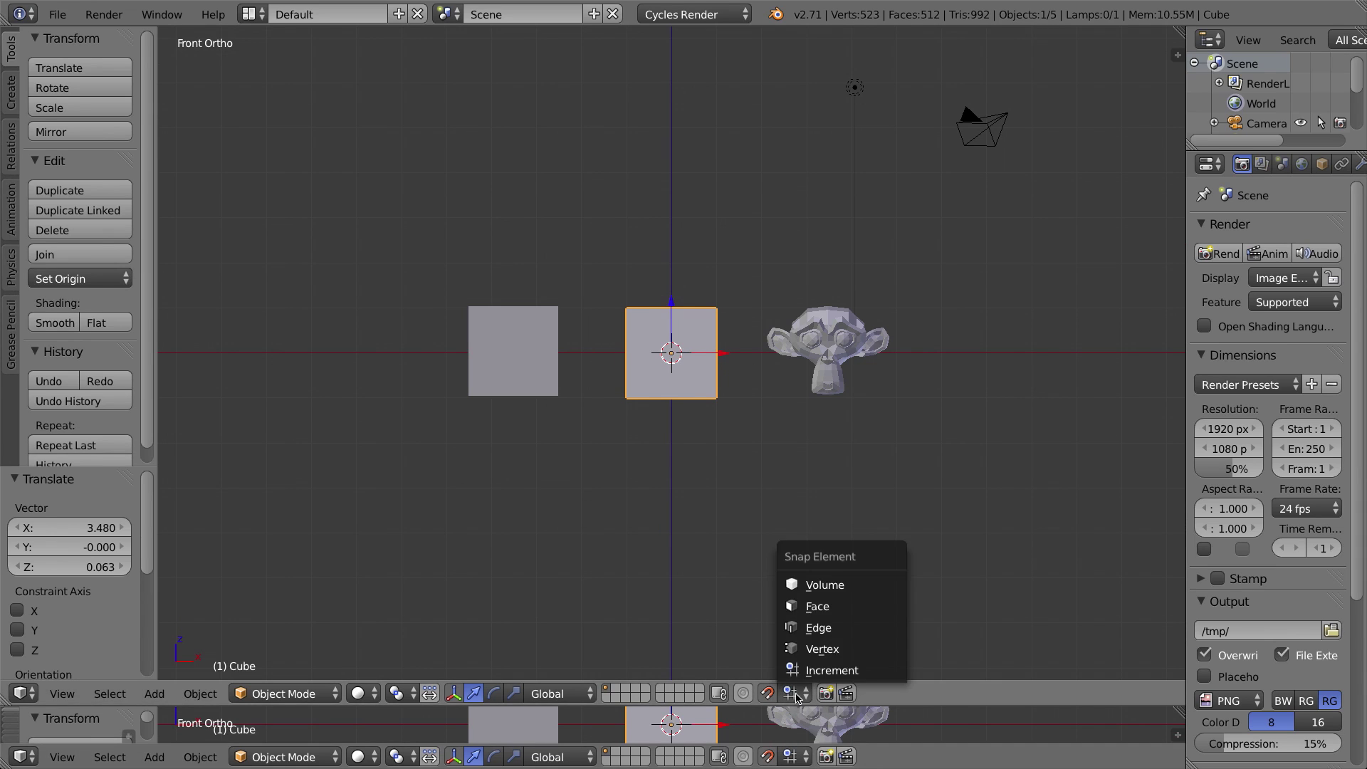
{"action": "left_click", "coordinate": [833, 671]}
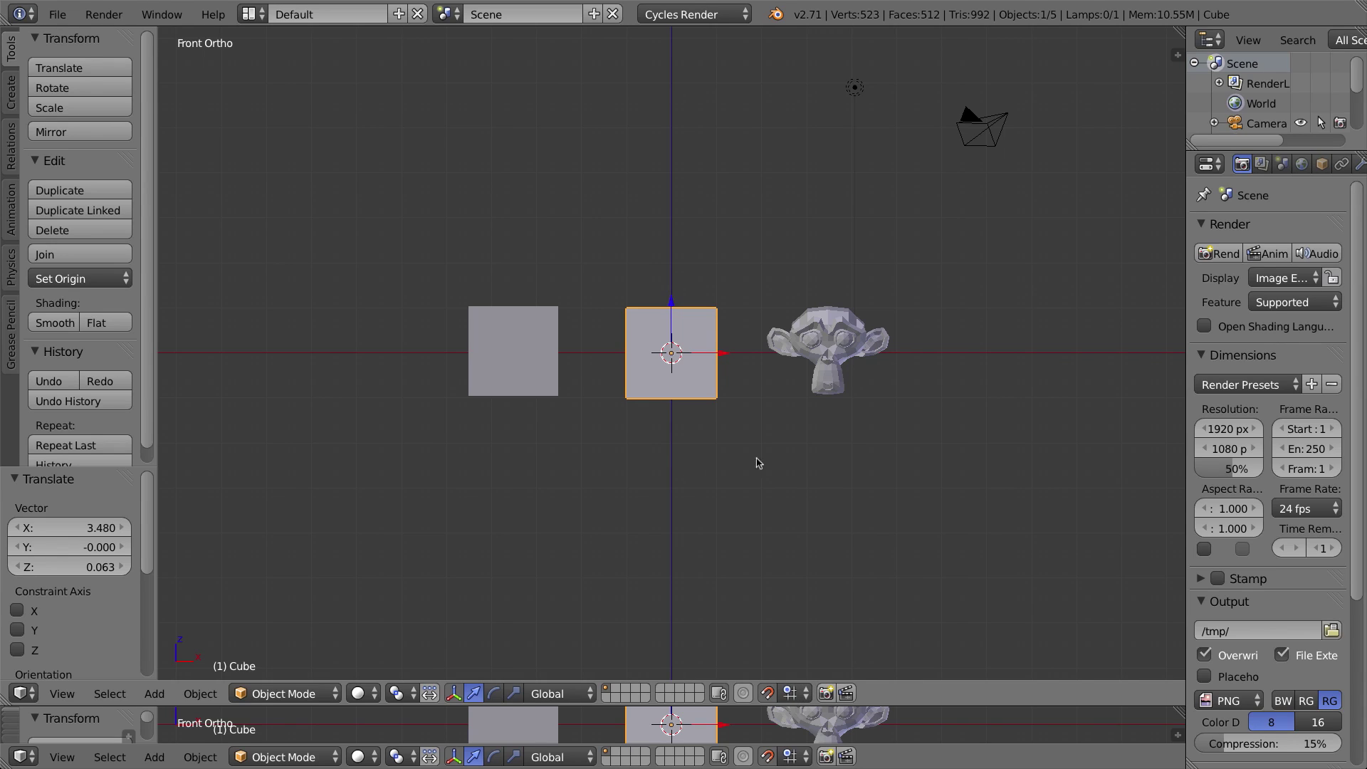
{"action": "left_click", "coordinate": [795, 694]}
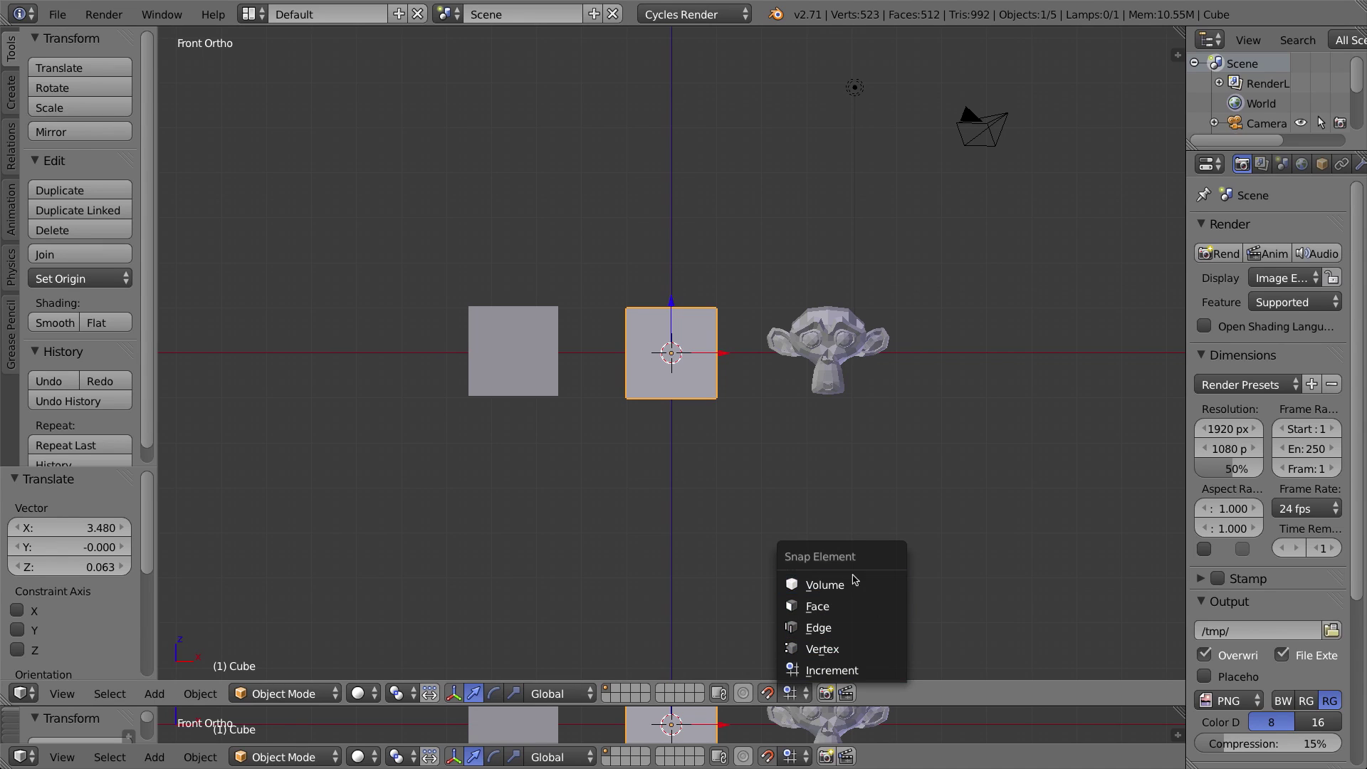
{"action": "left_click", "coordinate": [815, 585]}
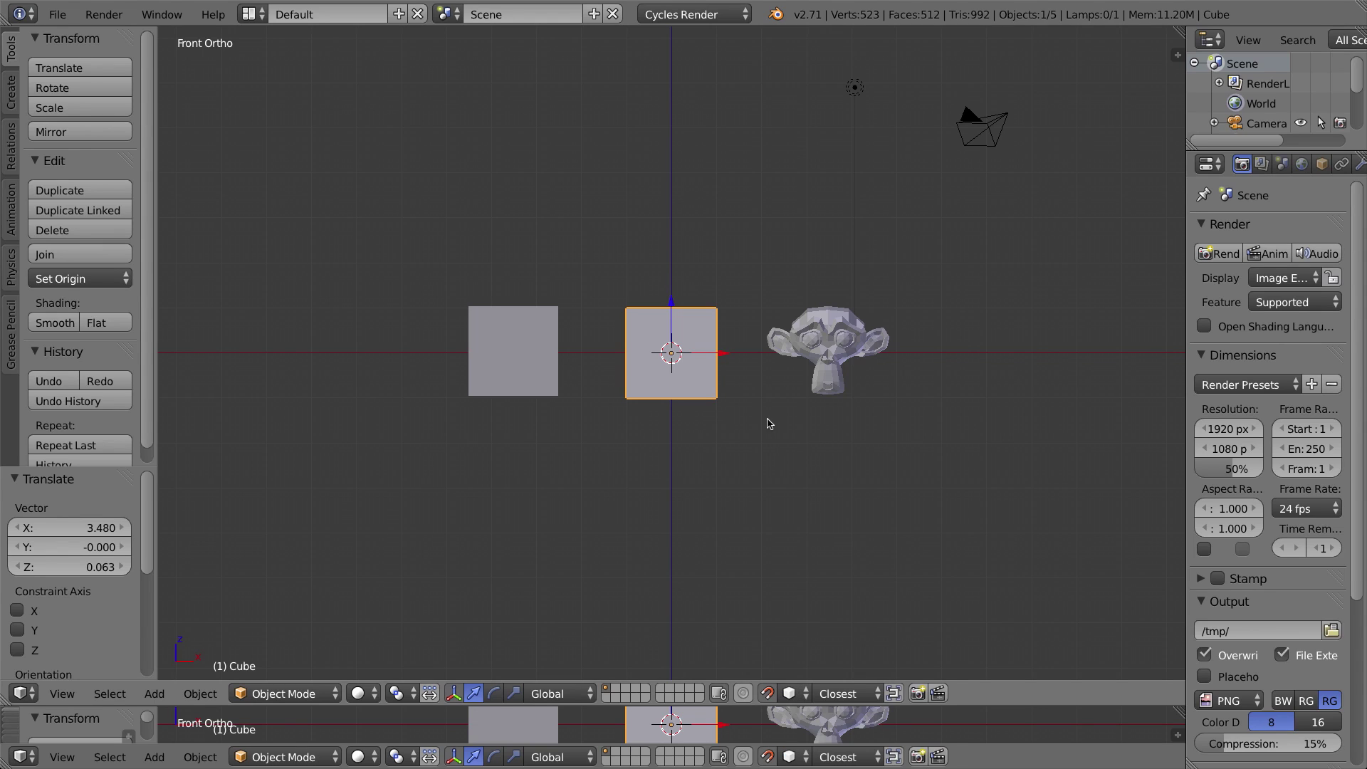
Move the middle cube up to the top of the view, then rotate the view with numpad 6.
{"action": "key", "text": "g"}
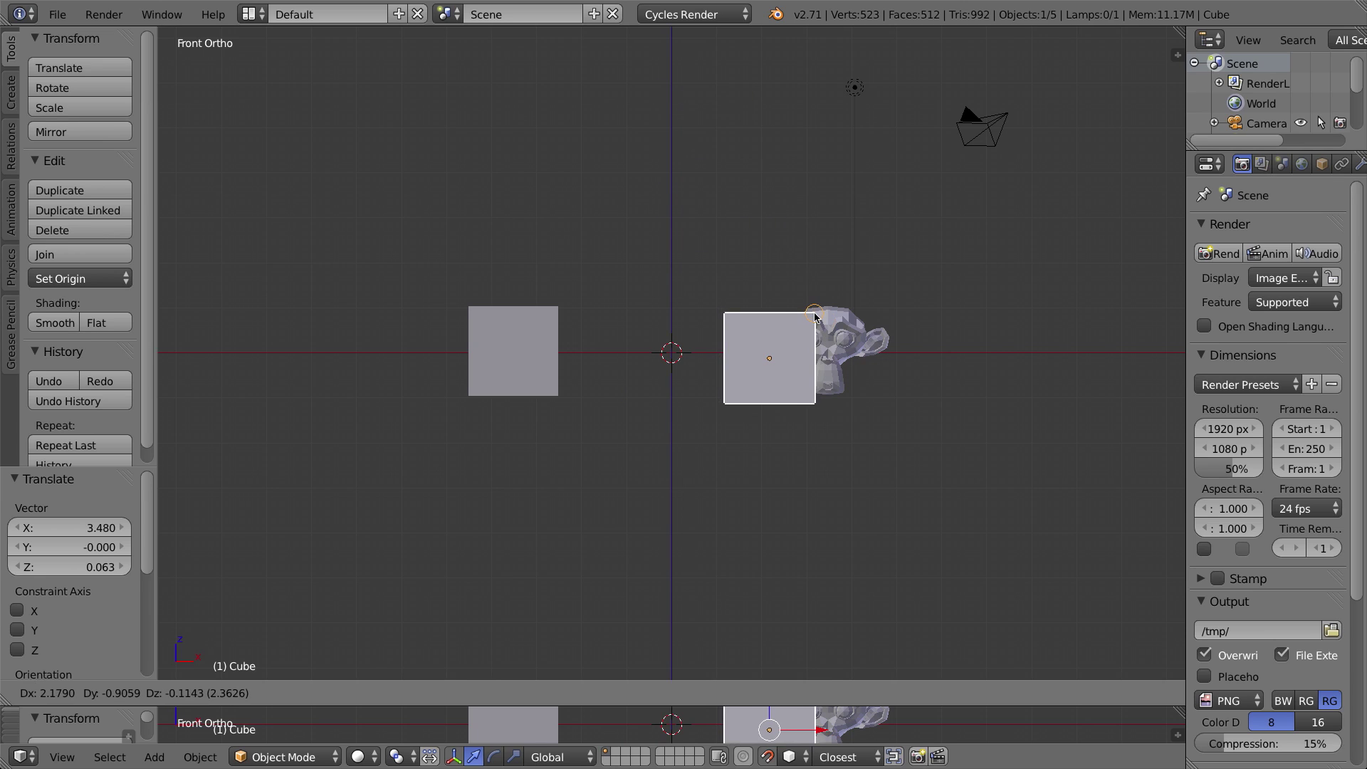
{"action": "left_click", "coordinate": [783, 233]}
{"action": "key", "text": "g"}
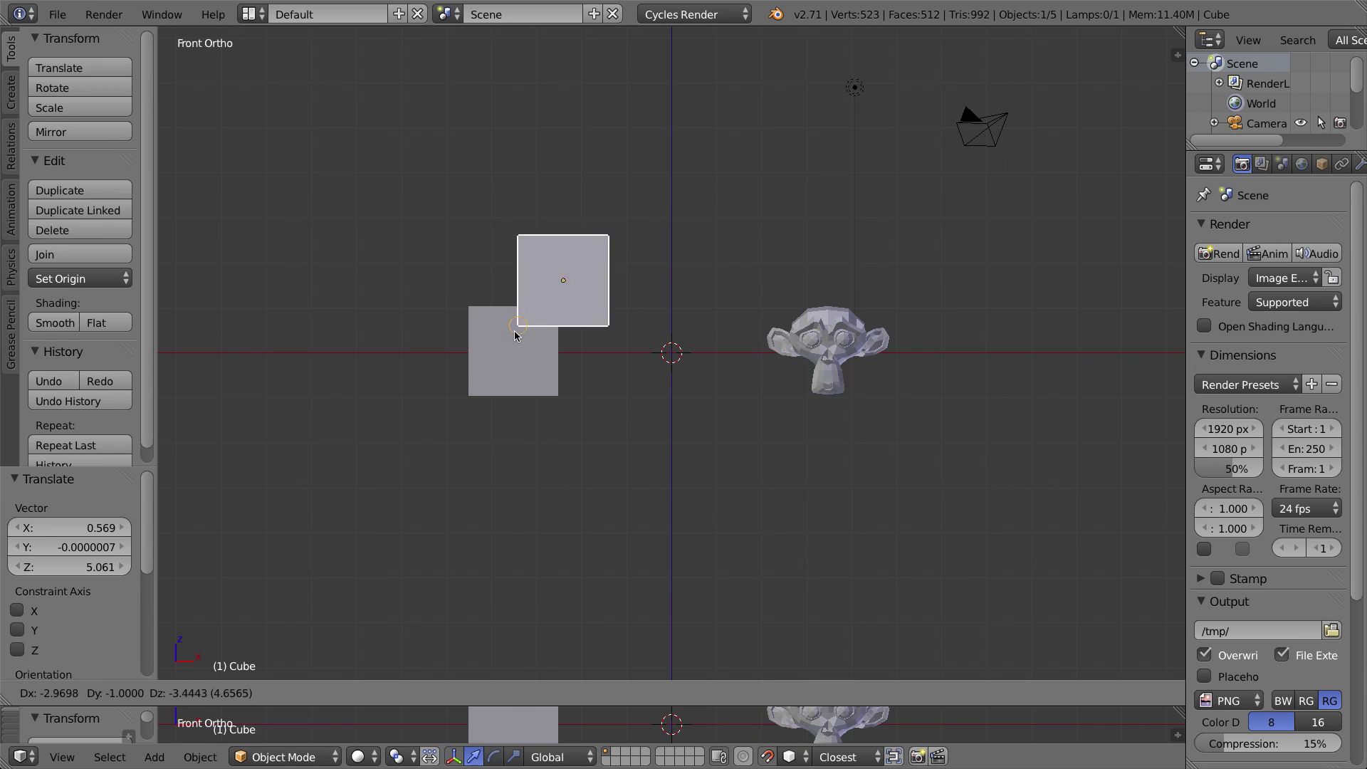
{"action": "left_click", "coordinate": [625, 264]}
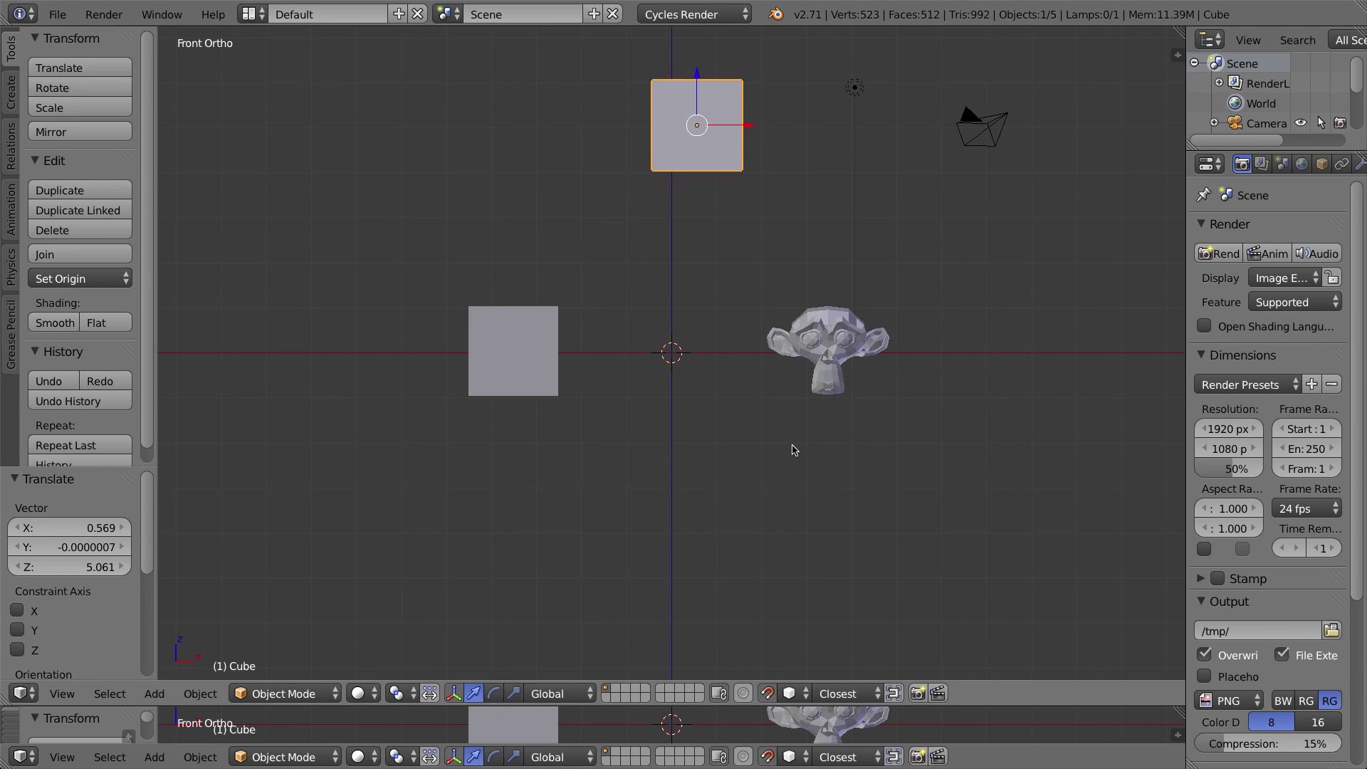
{"action": "left_click", "coordinate": [790, 694]}
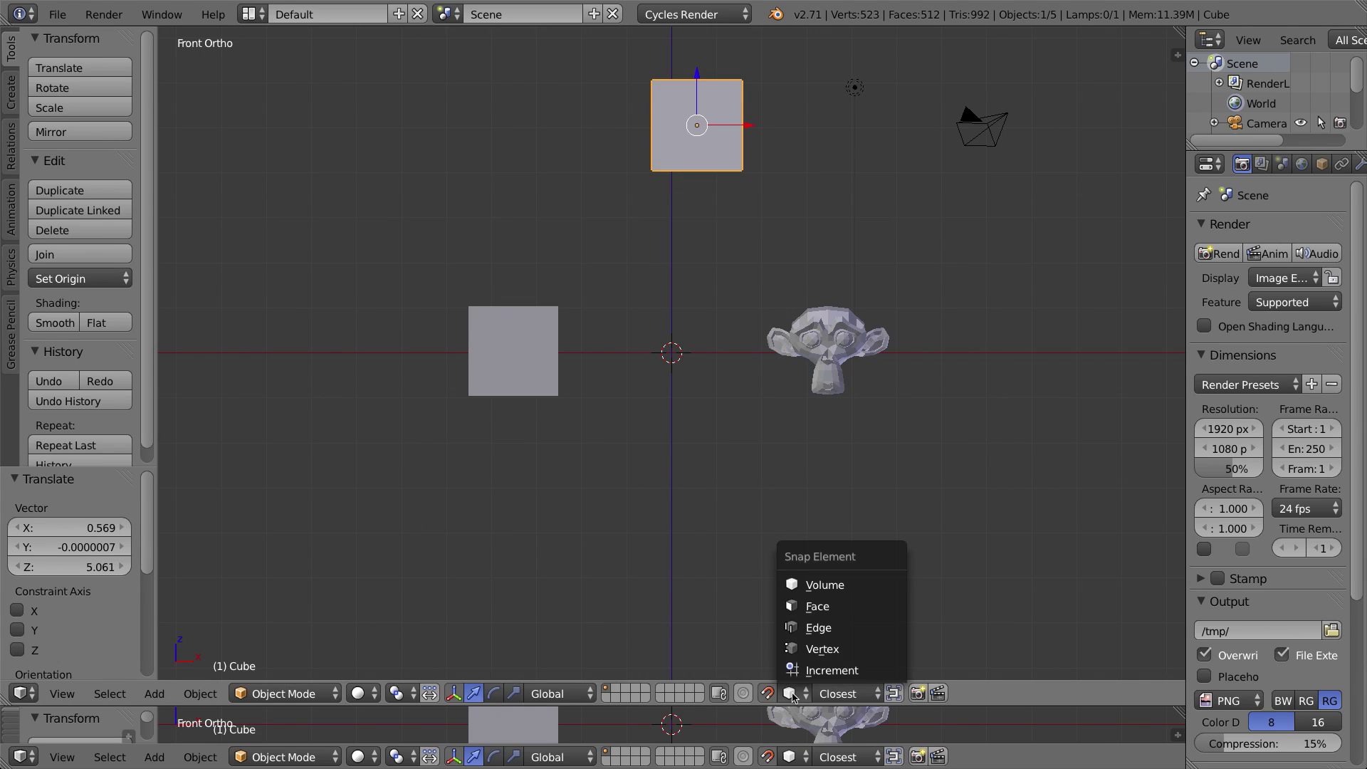
{"action": "key", "text": "g"}
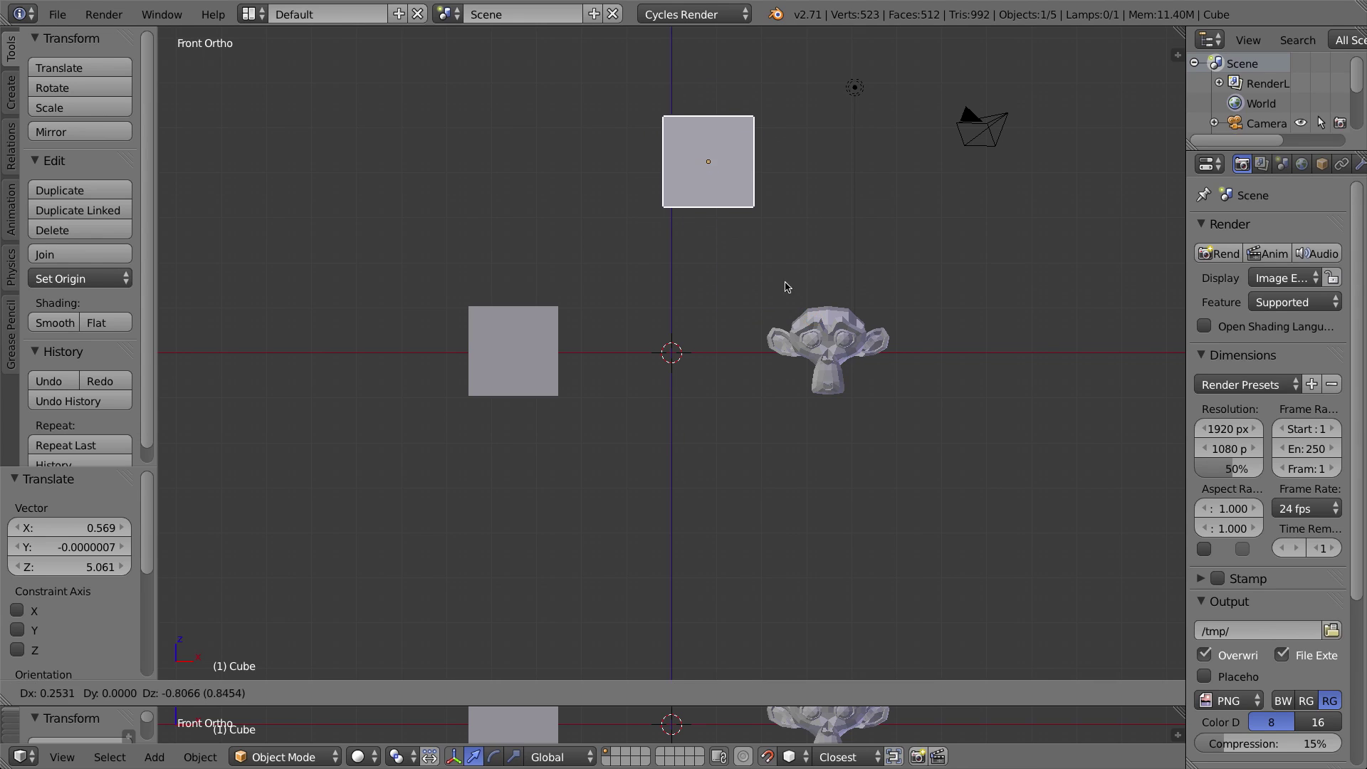
{"action": "left_click", "coordinate": [766, 255]}
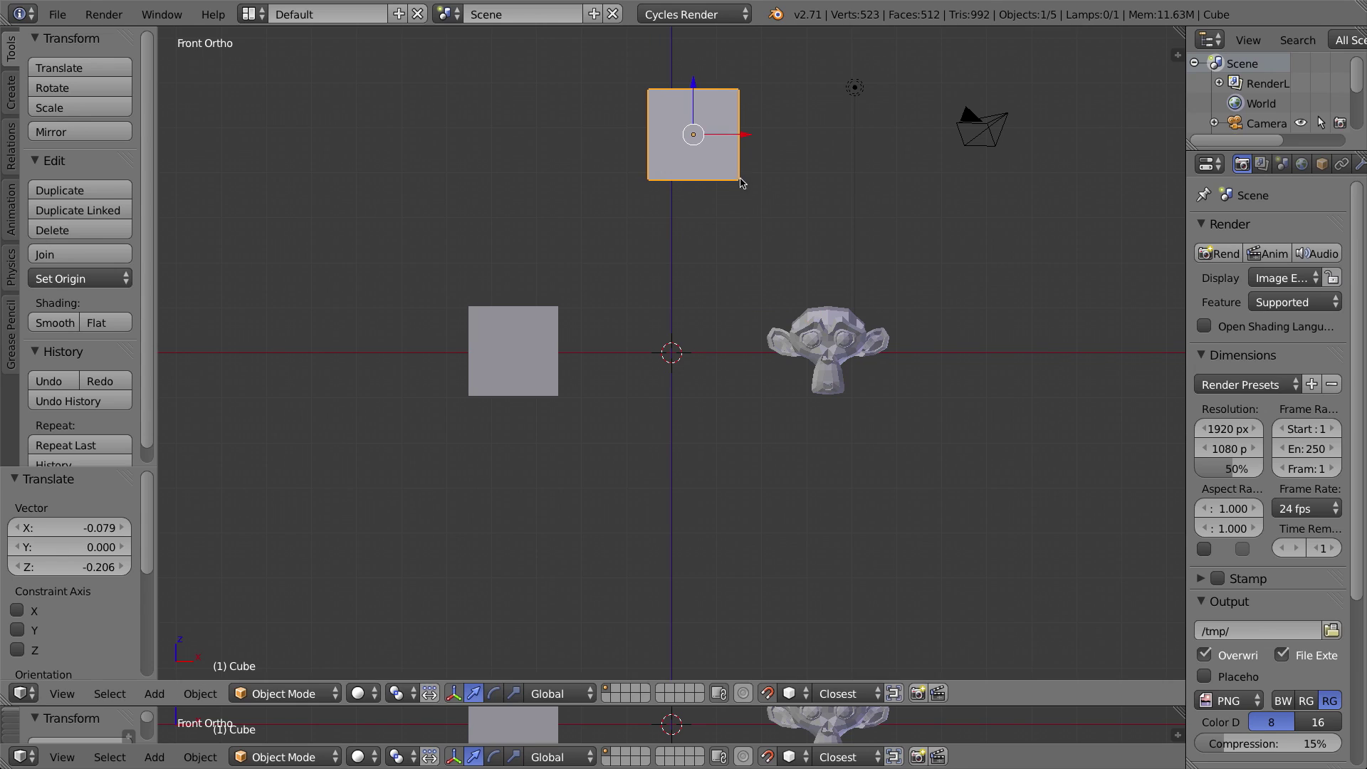
{"action": "key", "text": "KP_6"}
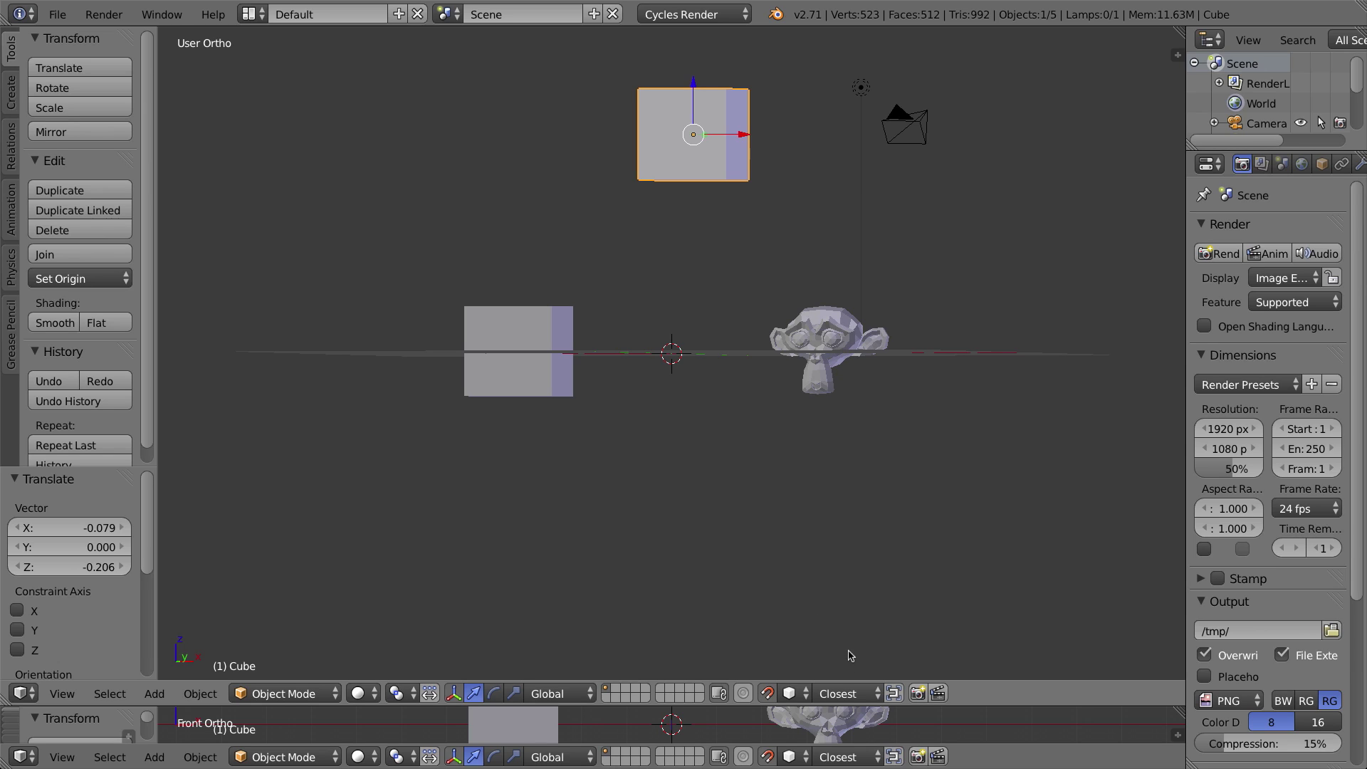
Set the snap target to Center and test-move the cube, cancelling the move.
{"action": "left_click", "coordinate": [852, 694]}
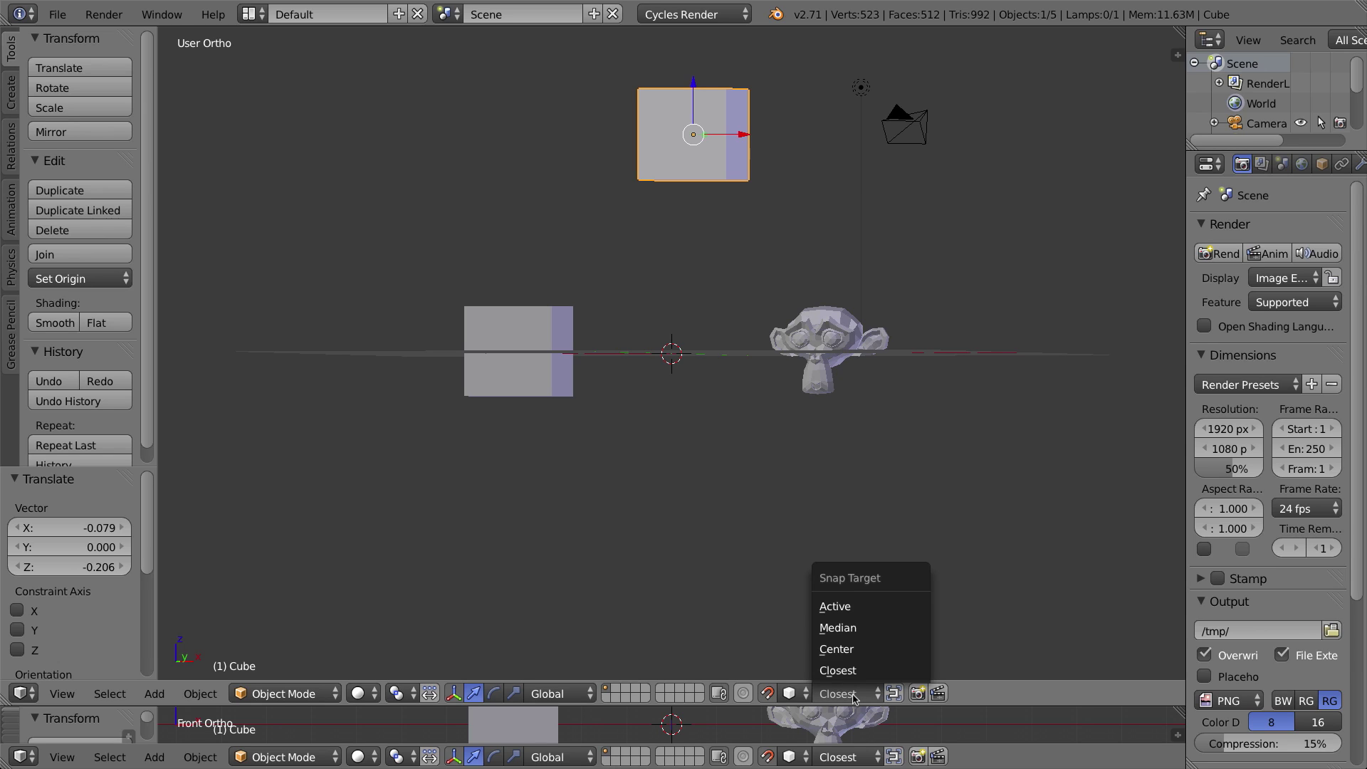
{"action": "left_click", "coordinate": [846, 654]}
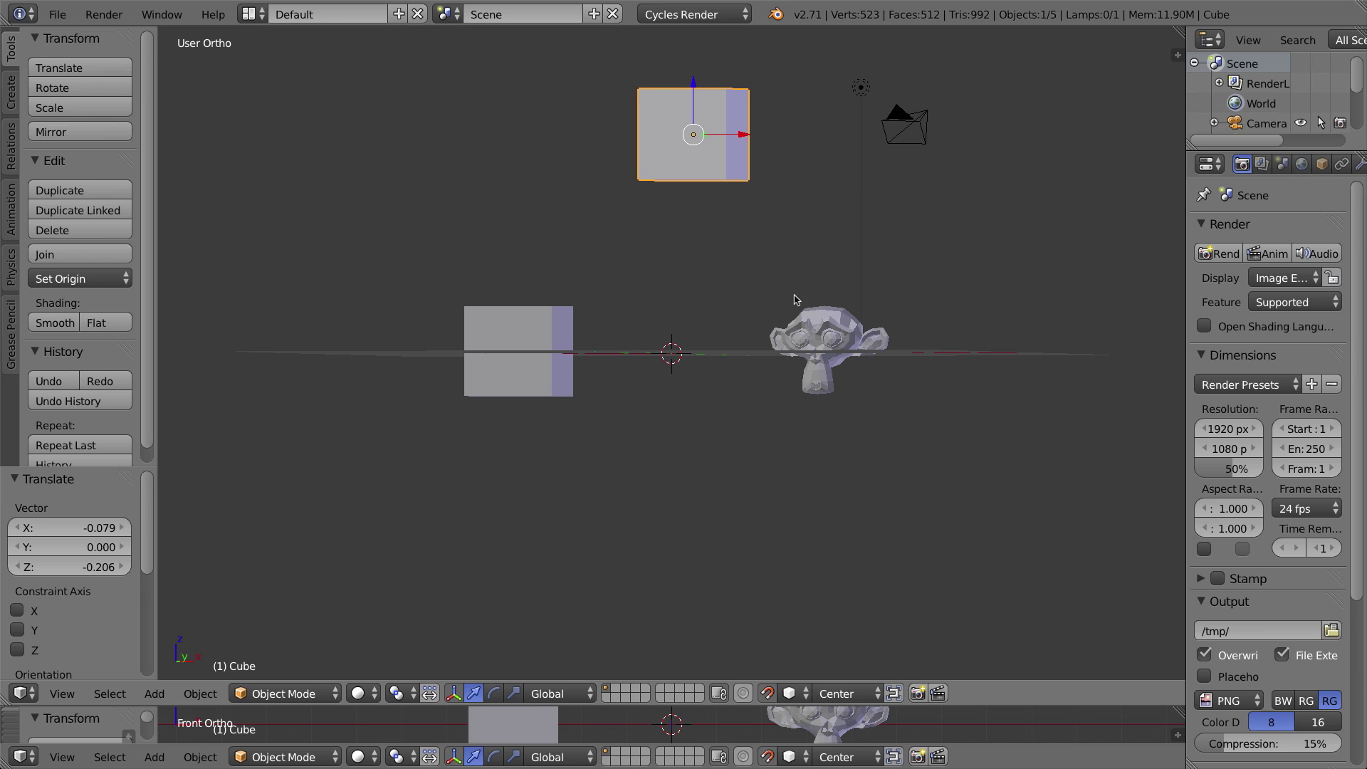
{"action": "key", "text": "g"}
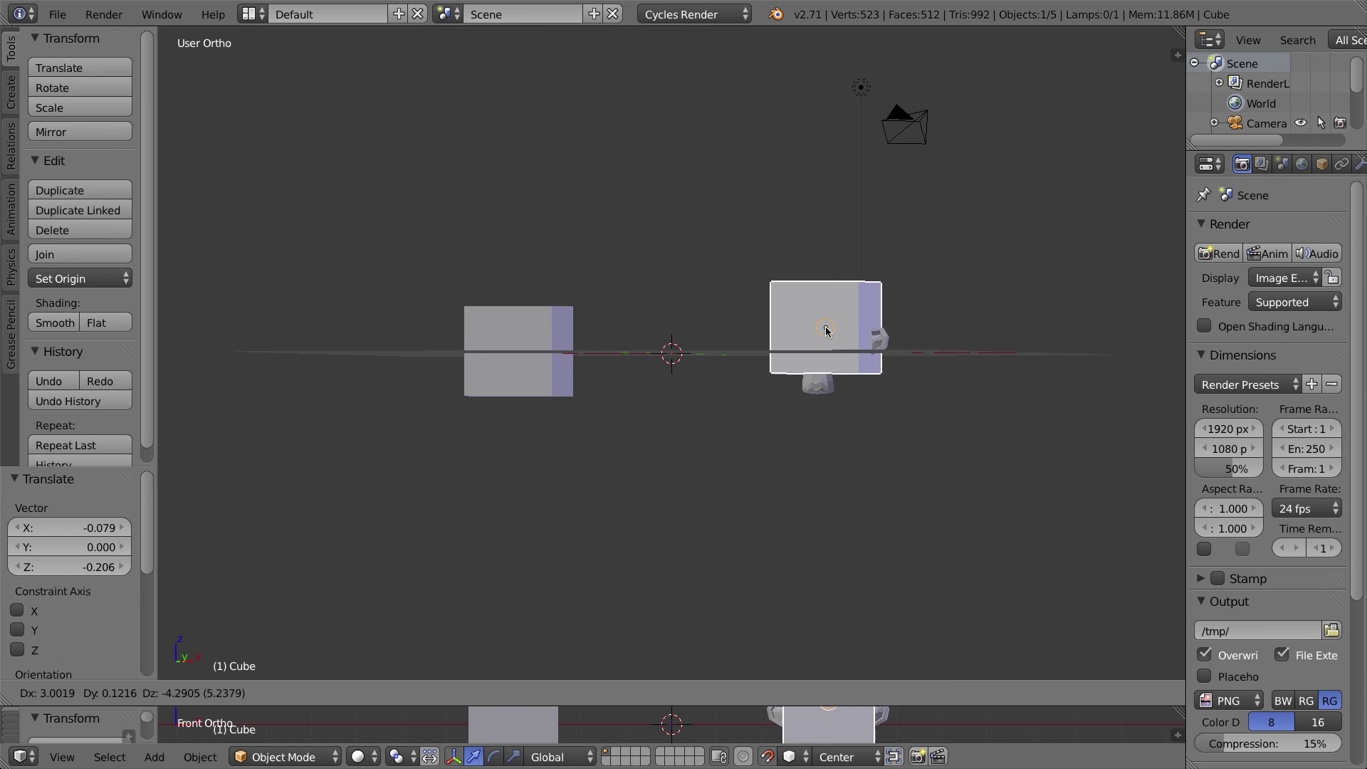
{"action": "right_click", "coordinate": [806, 228]}
Set snapping back to Closest, return to front view, and clear the cube's location to the origin.
{"action": "left_click", "coordinate": [802, 694]}
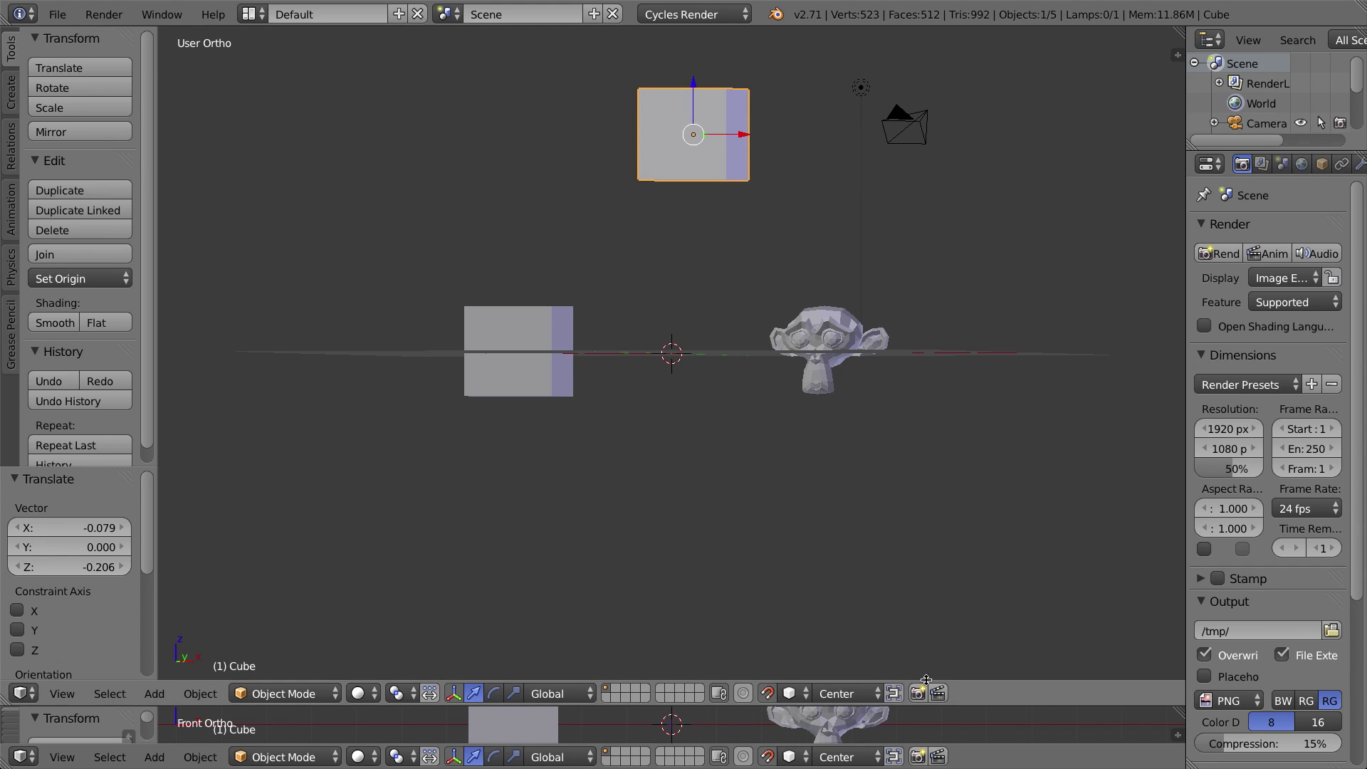
{"action": "left_click", "coordinate": [857, 692]}
{"action": "key", "text": "KP_1"}
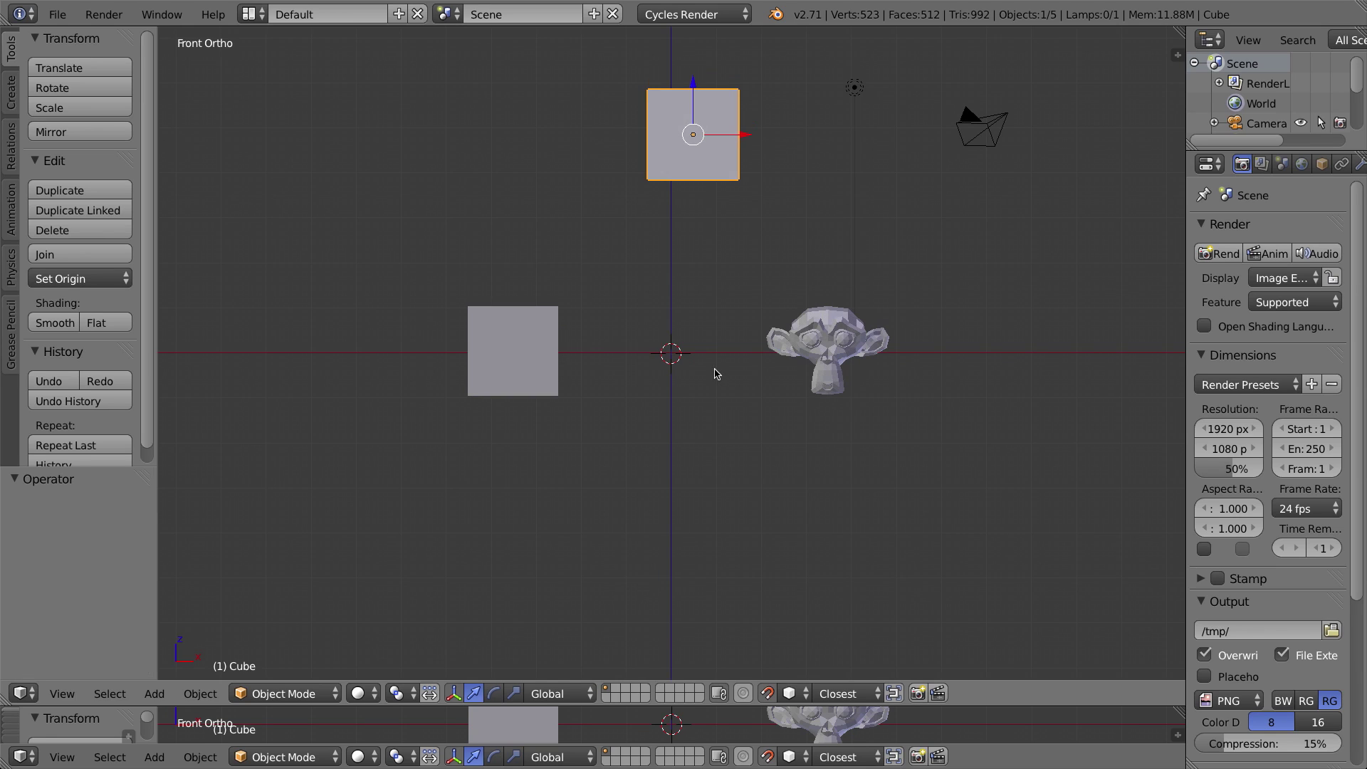
{"action": "key", "text": "alt+g"}
Delete the second cube on the left and select the monkey head.
{"action": "right_click", "coordinate": [533, 329]}
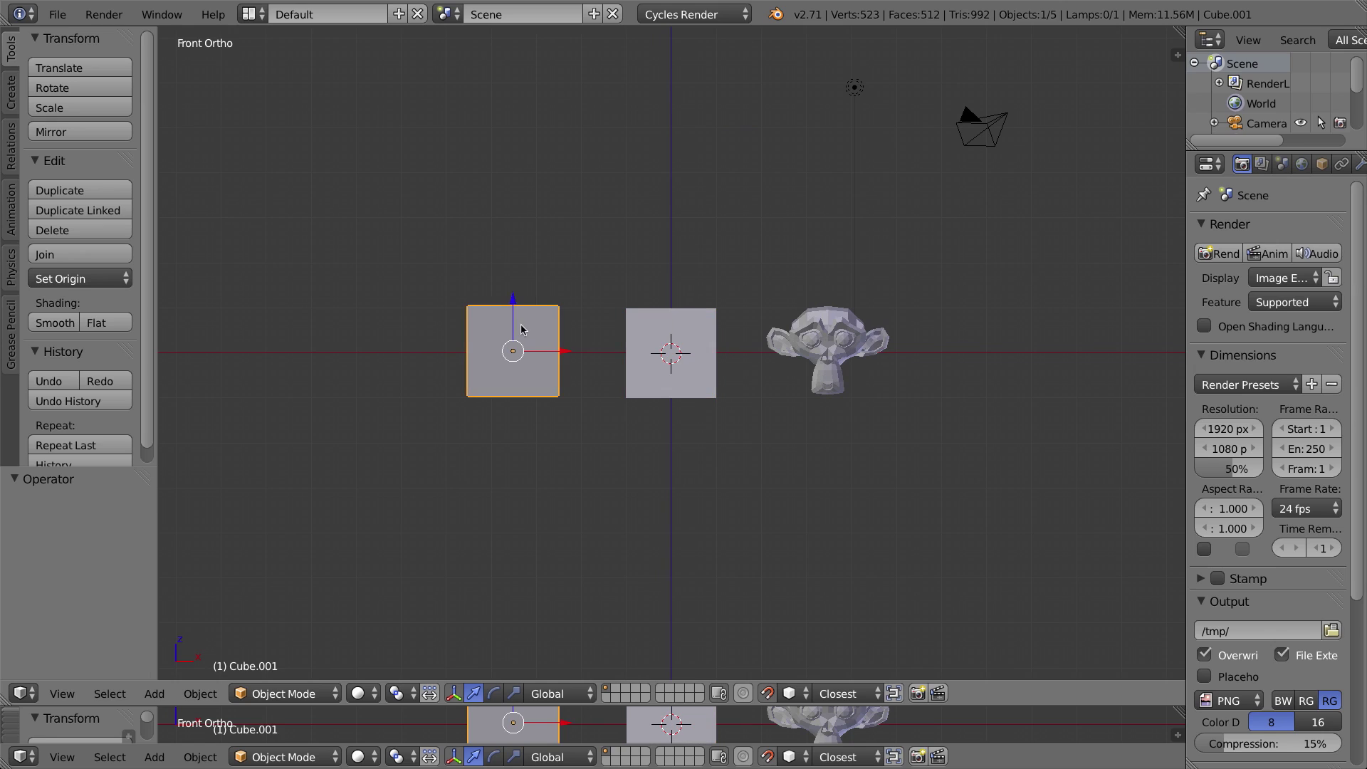
{"action": "key", "text": "x"}
{"action": "left_click", "coordinate": [522, 329]}
{"action": "right_click", "coordinate": [826, 343]}
Delete the monkey head and select the remaining cube.
{"action": "key", "text": "x"}
{"action": "left_click", "coordinate": [826, 339]}
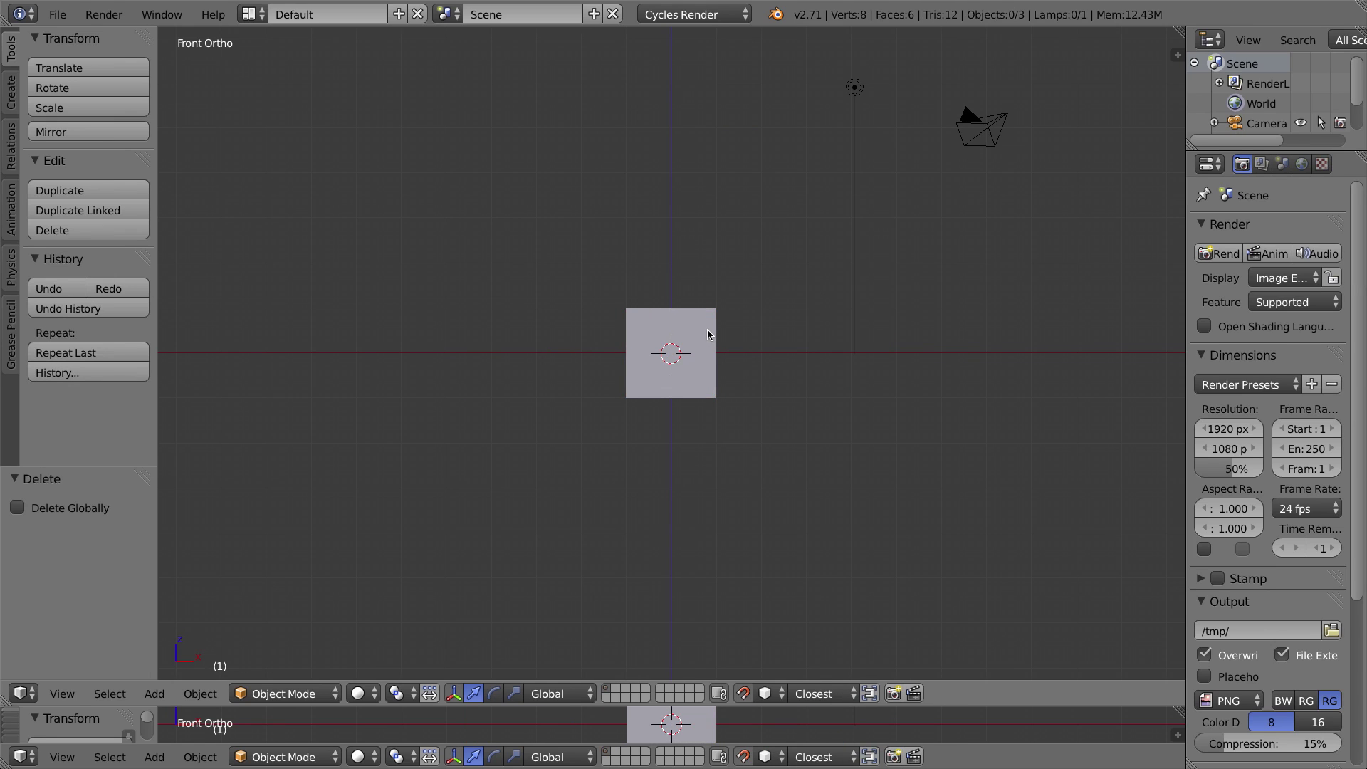
{"action": "right_click", "coordinate": [701, 333]}
{"action": "middle_click_drag", "start_coordinate": [702, 330], "coordinate": [715, 257]}
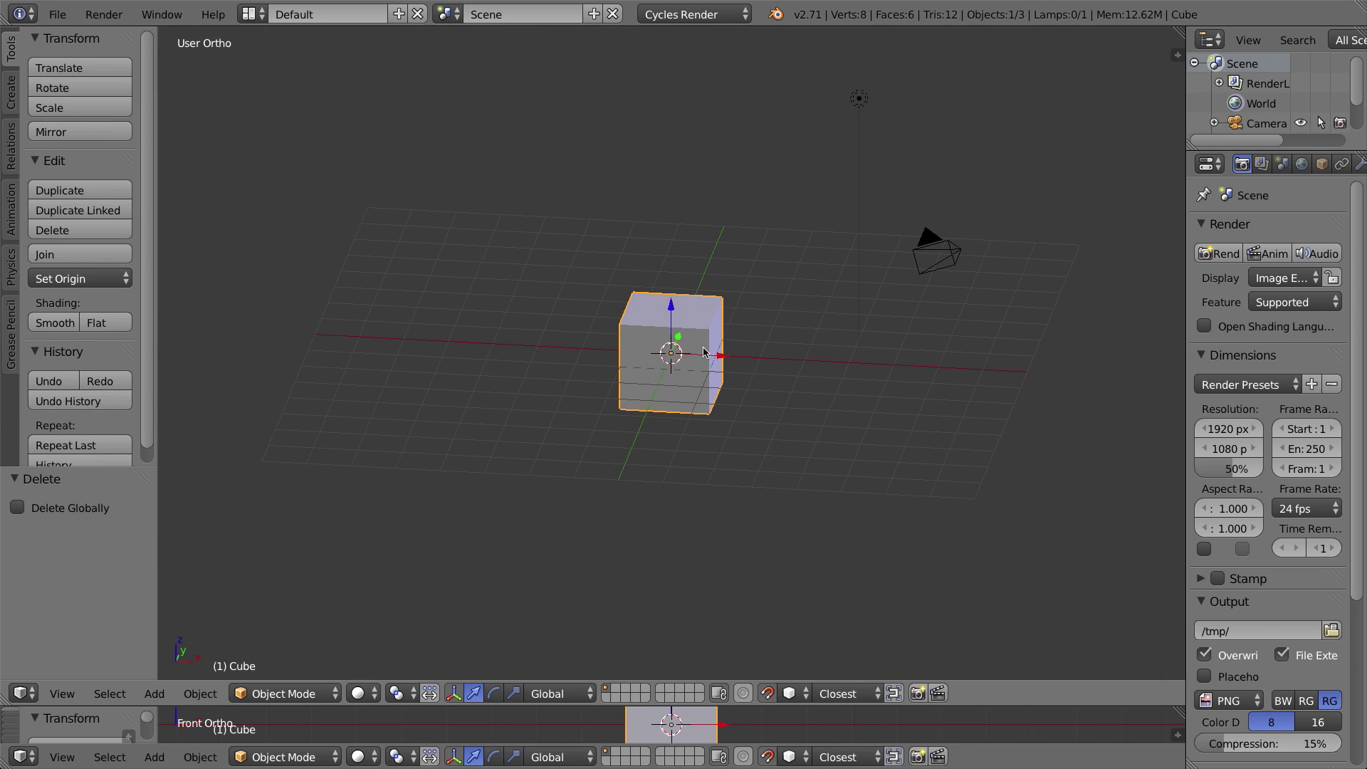
Subdivide the cube in Edit Mode with Number of Cuts set to 4.
{"action": "key", "text": "Tab"}
{"action": "scroll", "coordinate": [671, 356], "scroll_direction": "up", "scroll_amount": 4}
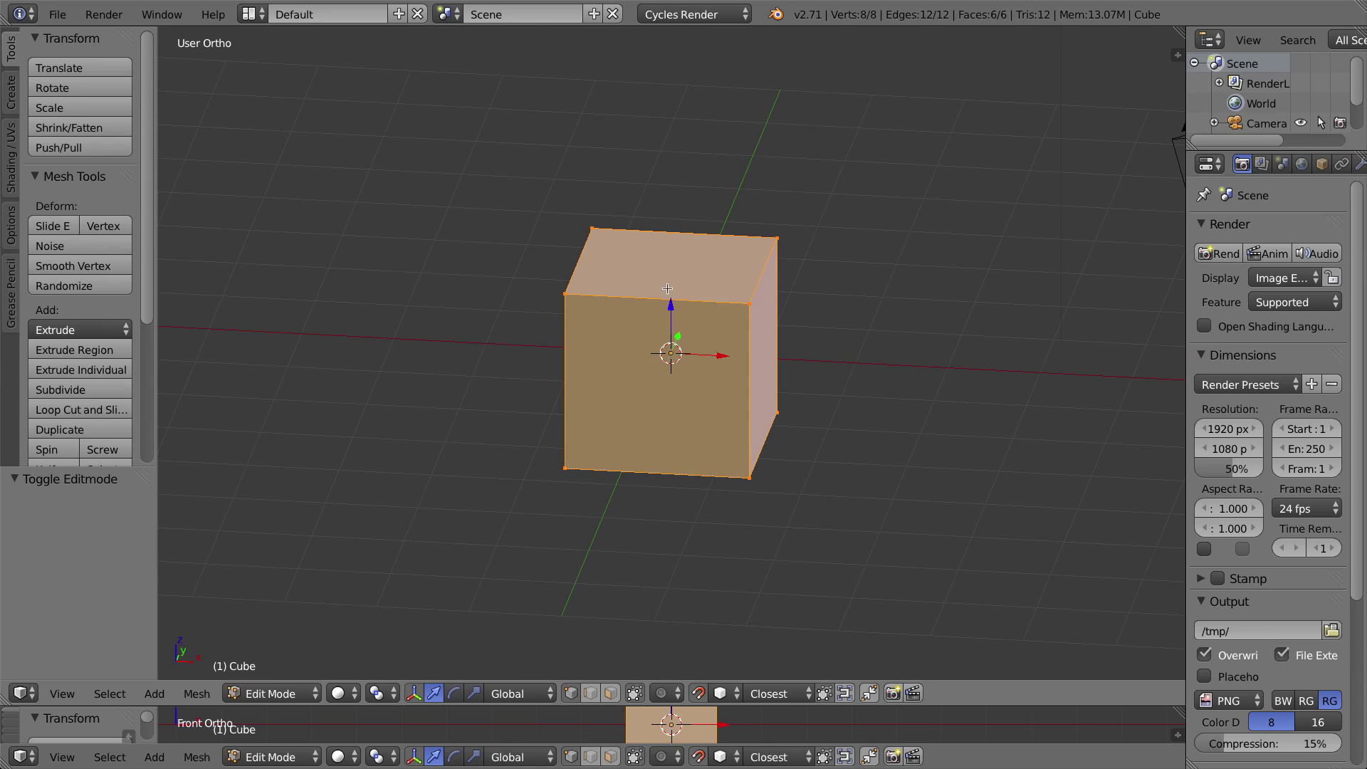
{"action": "key", "text": "w"}
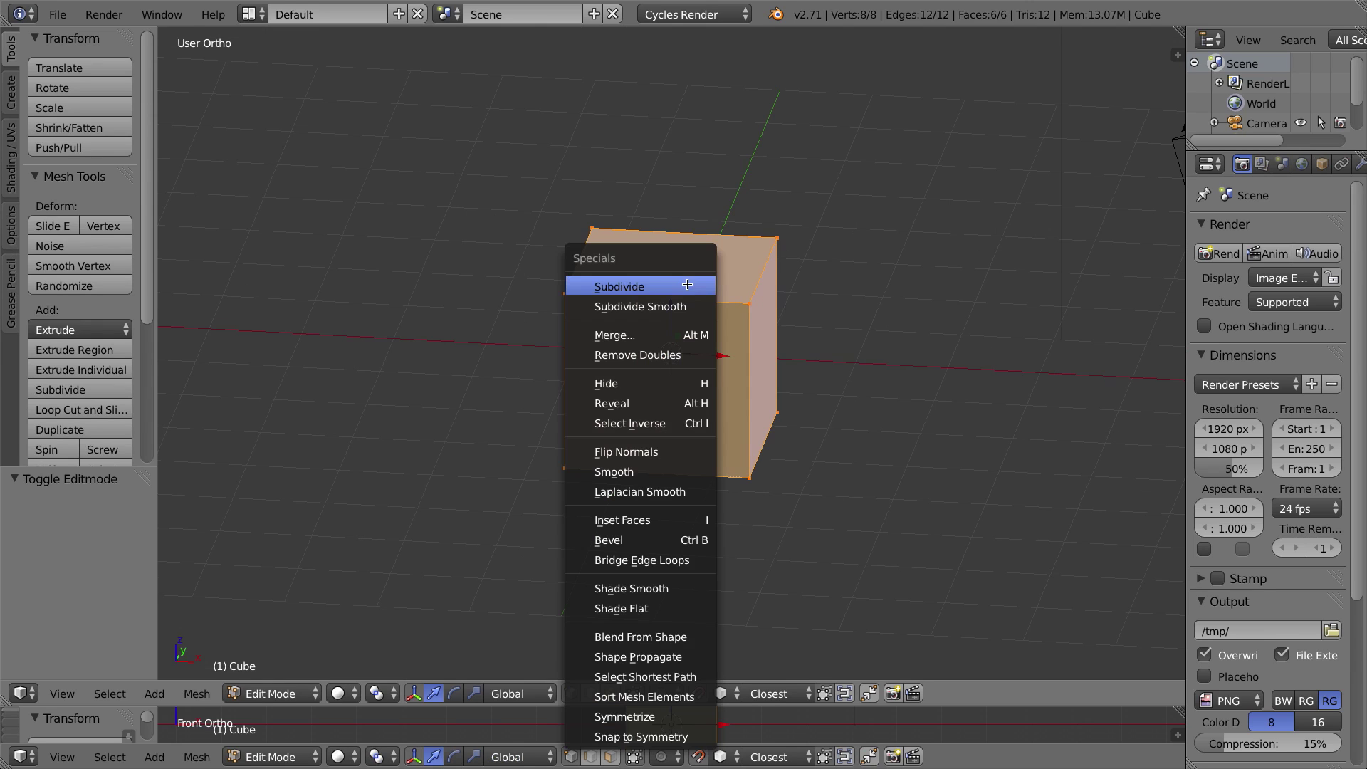
{"action": "left_click", "coordinate": [607, 286]}
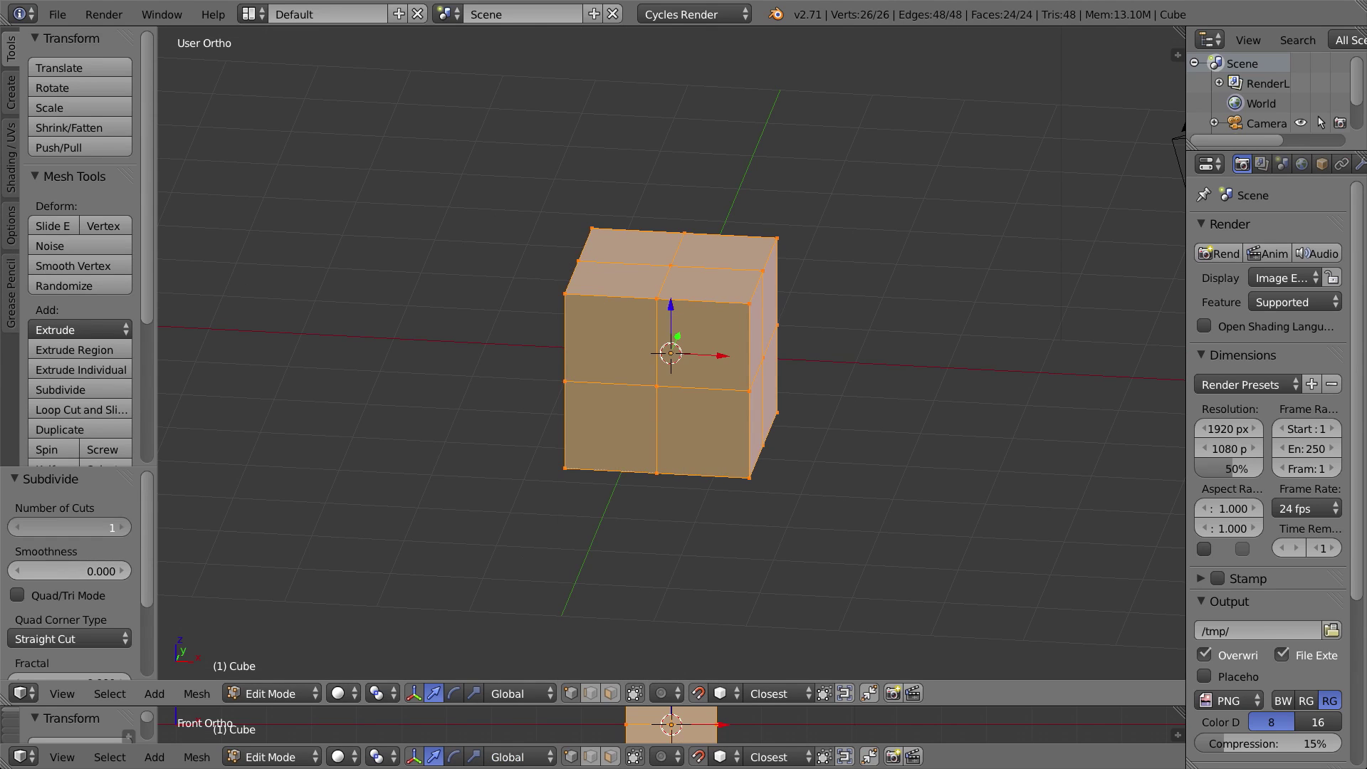
{"action": "left_click", "coordinate": [124, 527]}
{"action": "left_click", "coordinate": [124, 528]}
{"action": "left_click", "coordinate": [124, 528]}
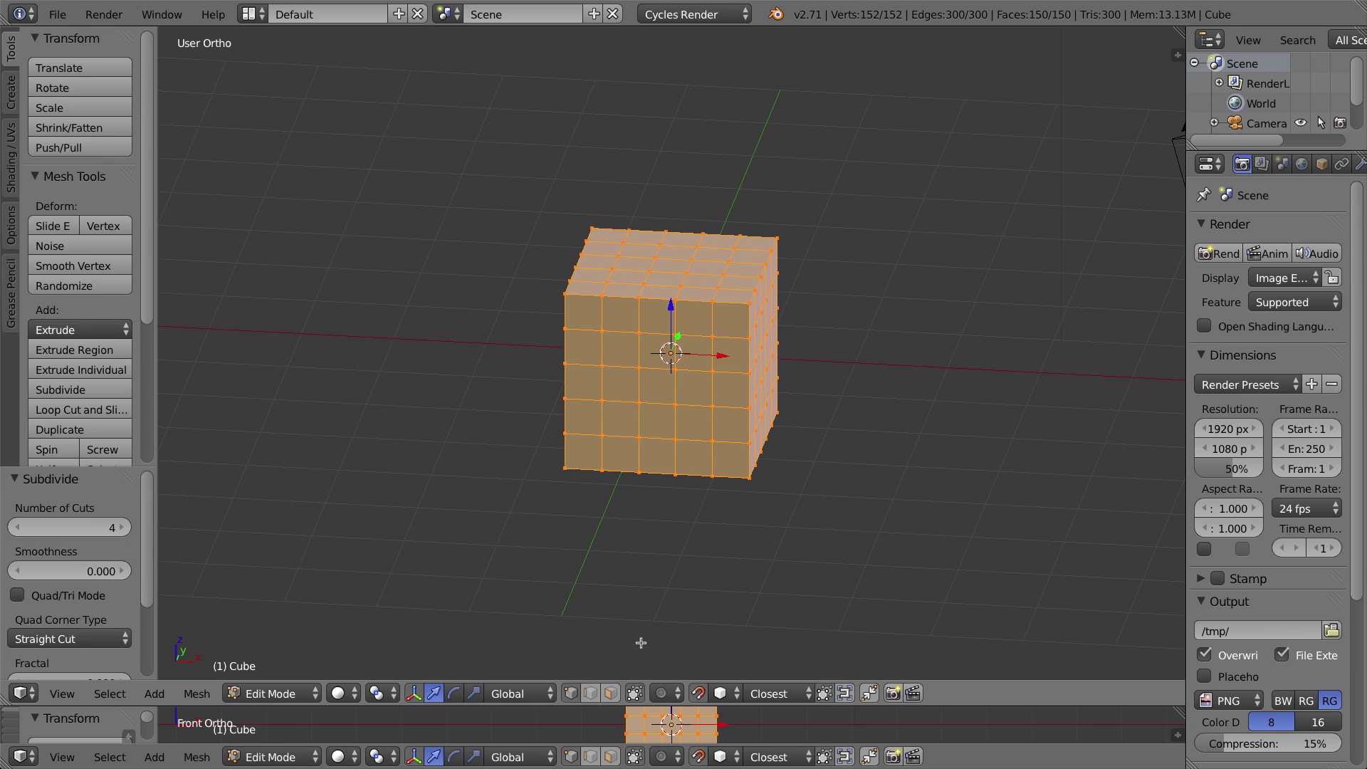
Switch to face select mode and deselect all faces.
{"action": "middle_click_drag", "start_coordinate": [827, 460], "coordinate": [791, 470]}
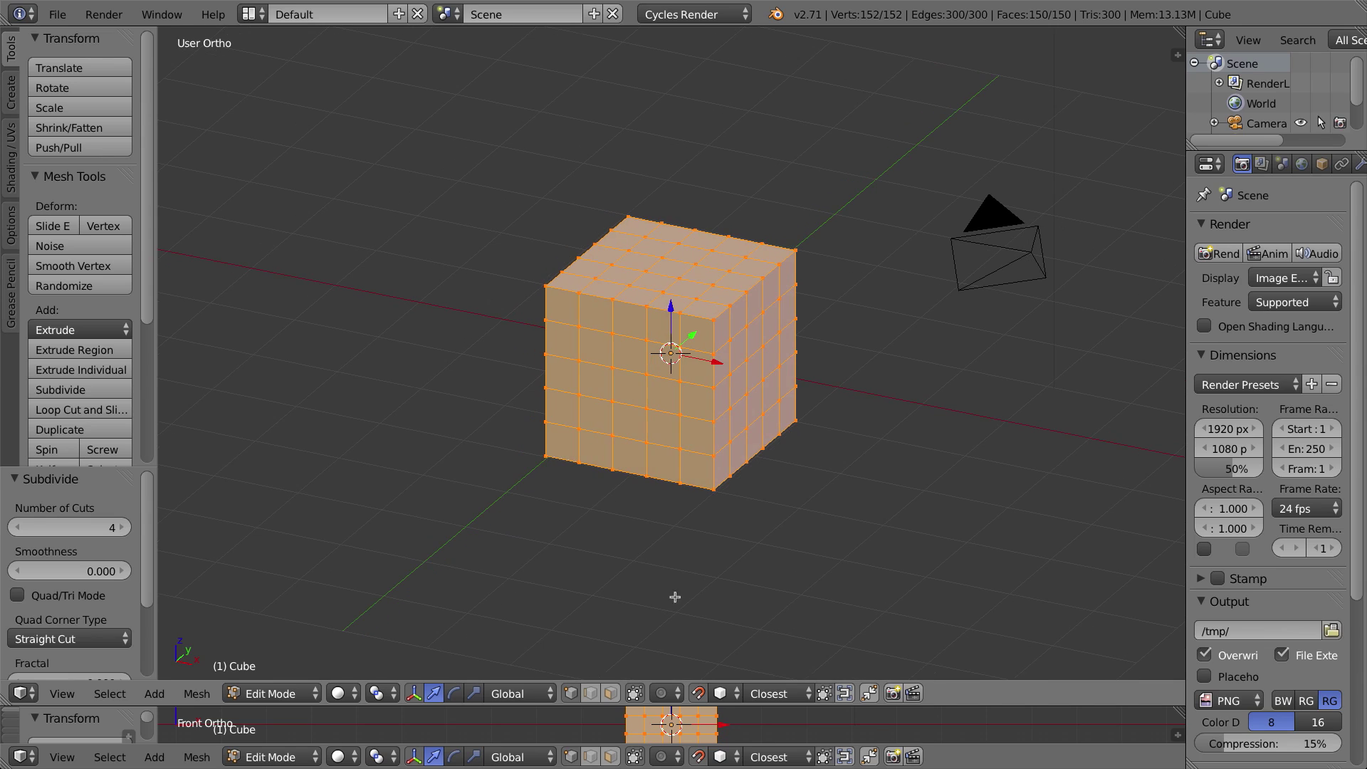
{"action": "left_click", "coordinate": [610, 693]}
{"action": "key", "text": "a"}
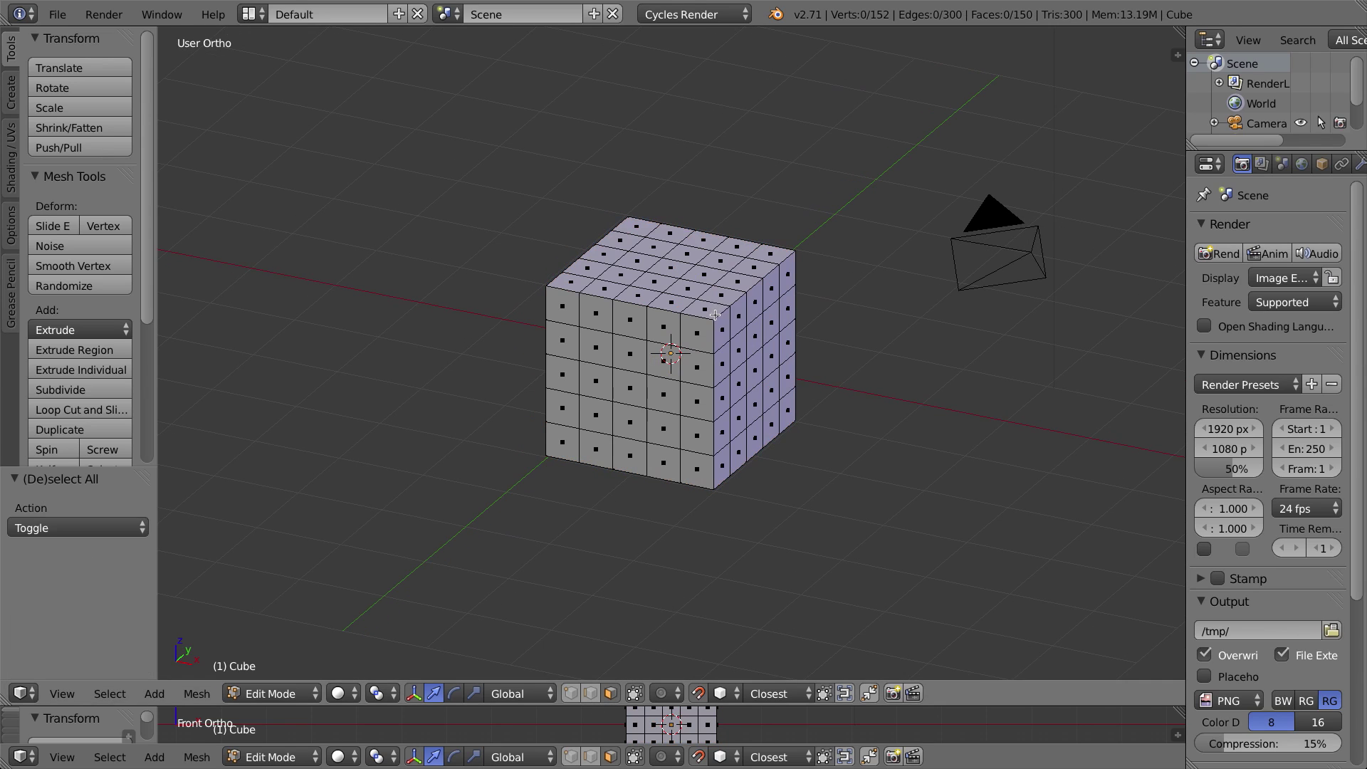
Circle-select a block of faces around the cube's upper front corner.
{"action": "key", "text": "c"}
{"action": "mouse_move", "coordinate": [709, 322]}
{"action": "left_mouse_down"}
{"action": "mouse_move", "coordinate": [709, 346]}
{"action": "mouse_move", "coordinate": [737, 324]}
{"action": "left_mouse_up"}
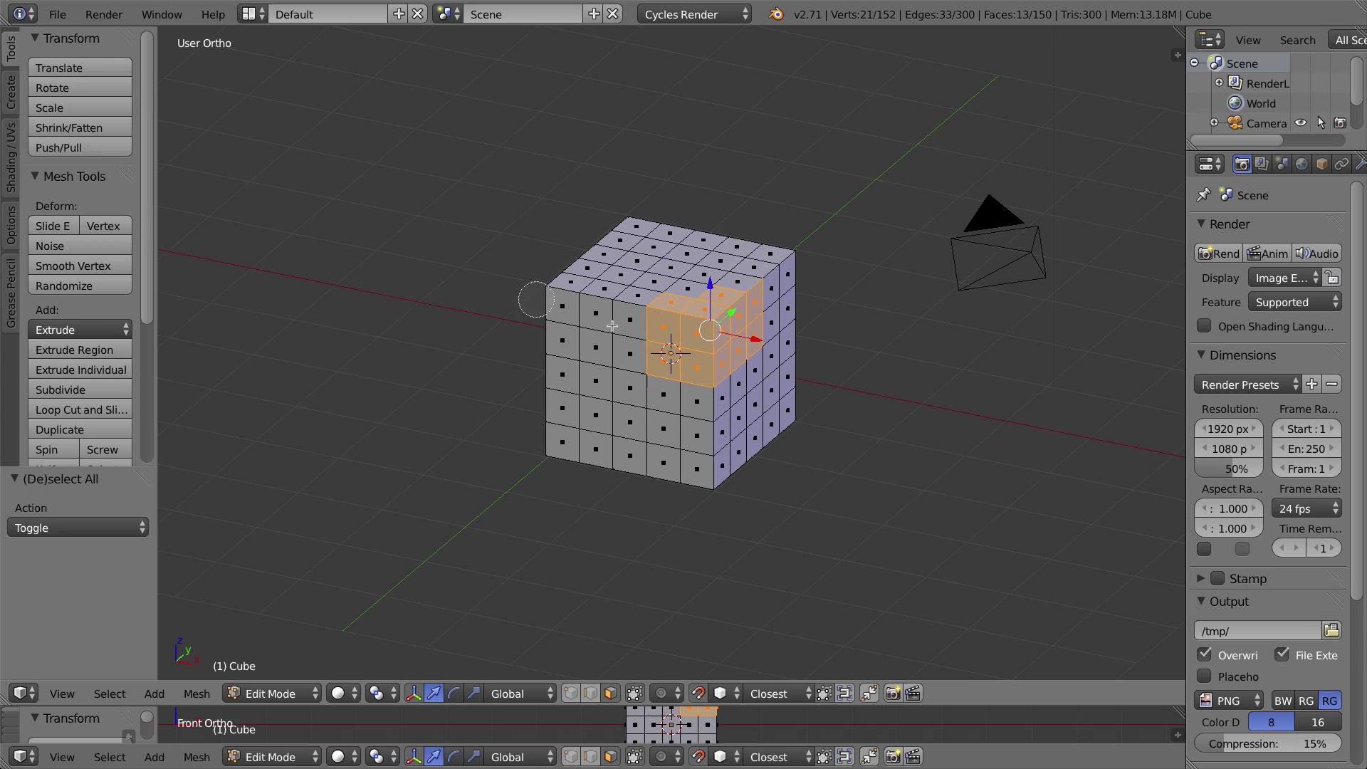
{"action": "left_click", "coordinate": [744, 370]}
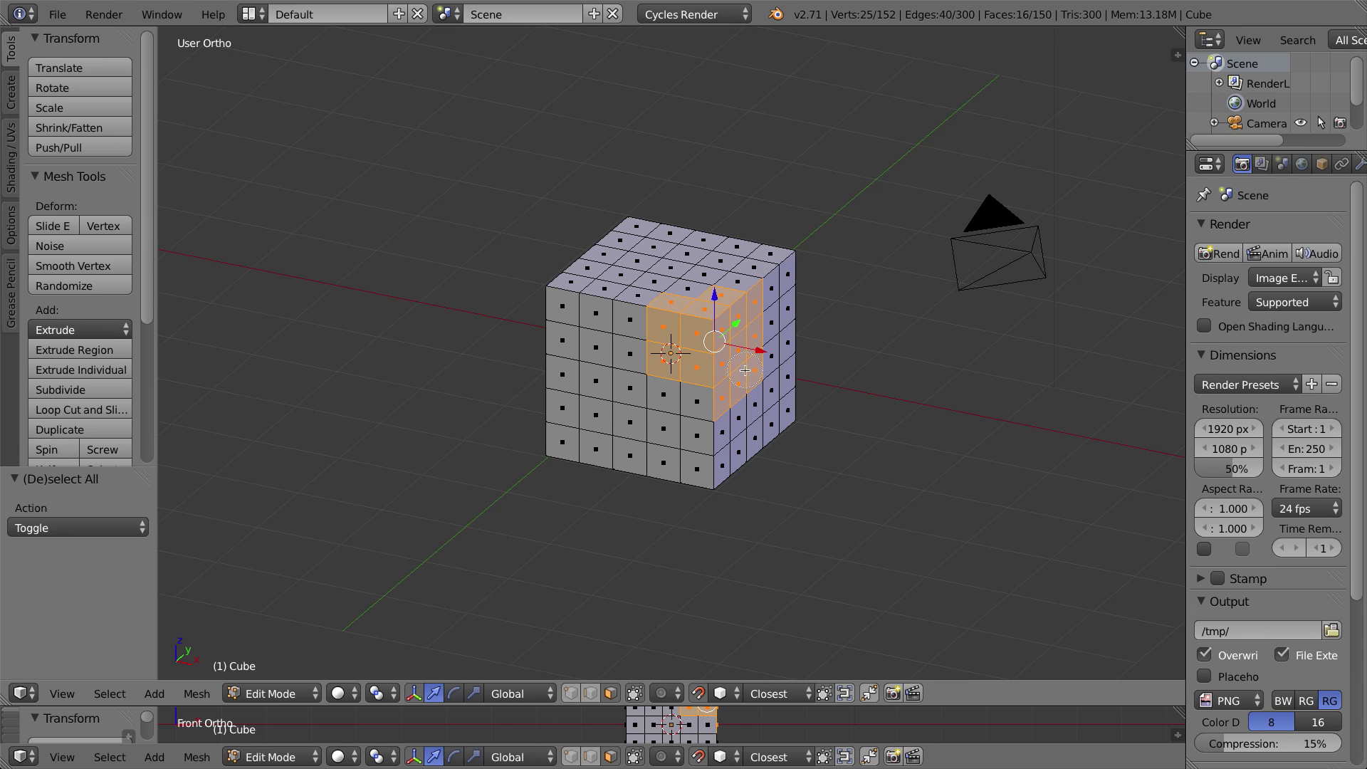
{"action": "middle_click", "coordinate": [715, 403]}
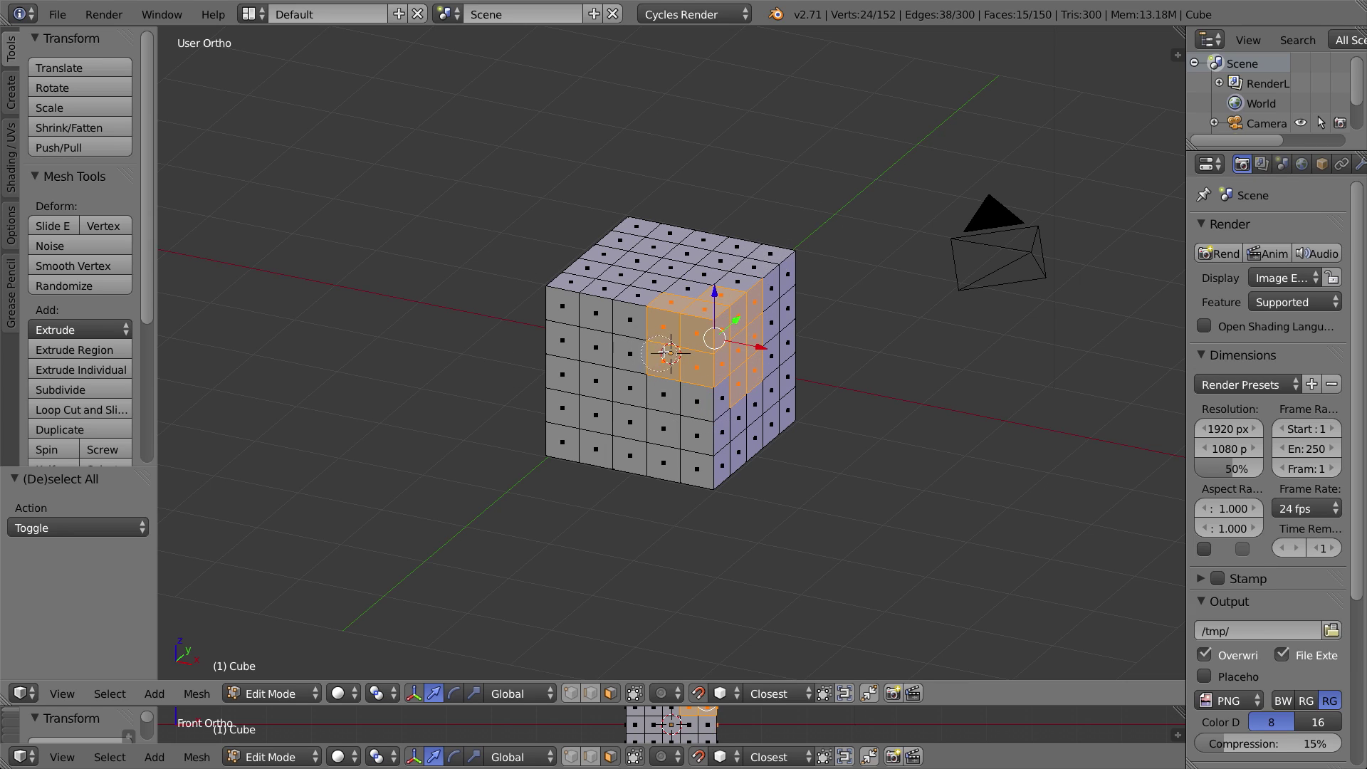
{"action": "middle_click", "coordinate": [665, 304]}
{"action": "left_click", "coordinate": [678, 317]}
{"action": "left_click", "coordinate": [643, 311]}
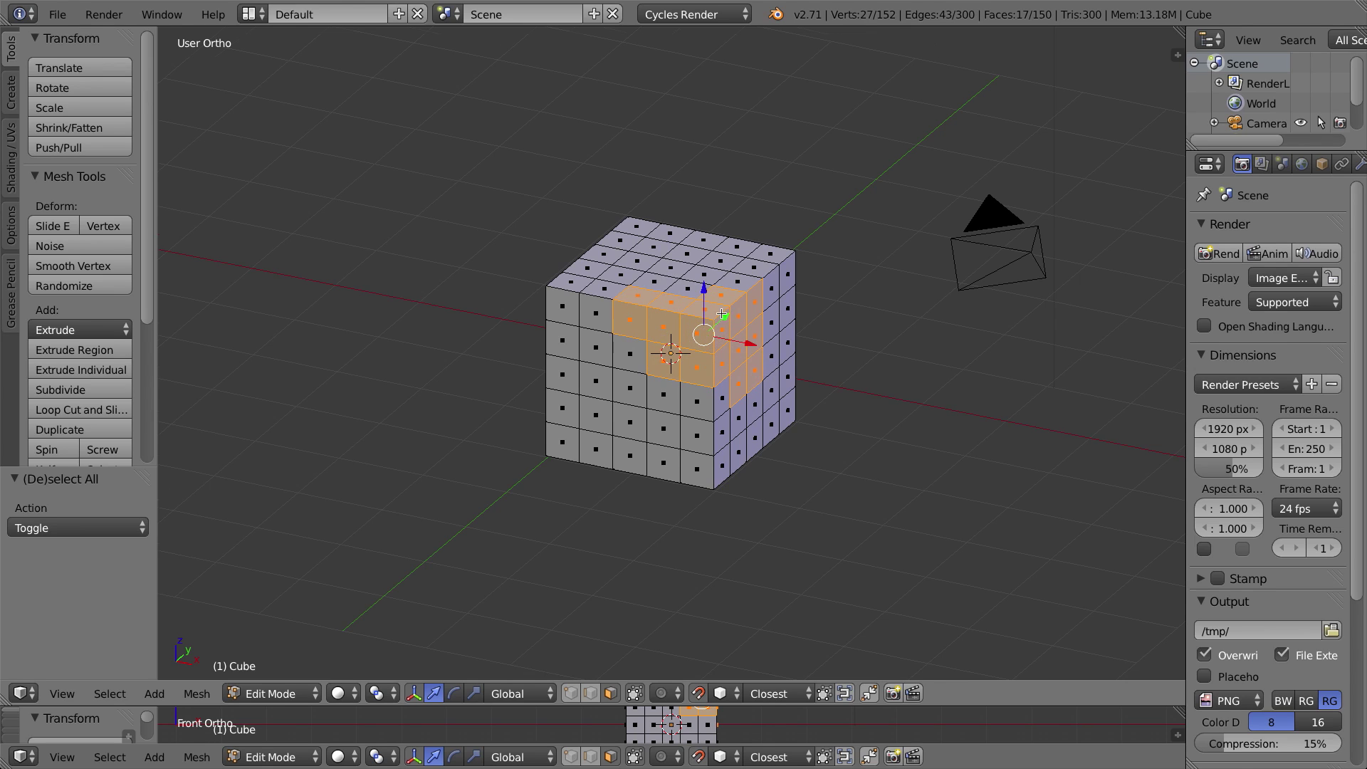
Delete the selected faces, opening a stepped hole with 133 faces remaining.
{"action": "middle_click_drag", "start_coordinate": [722, 314], "coordinate": [704, 313]}
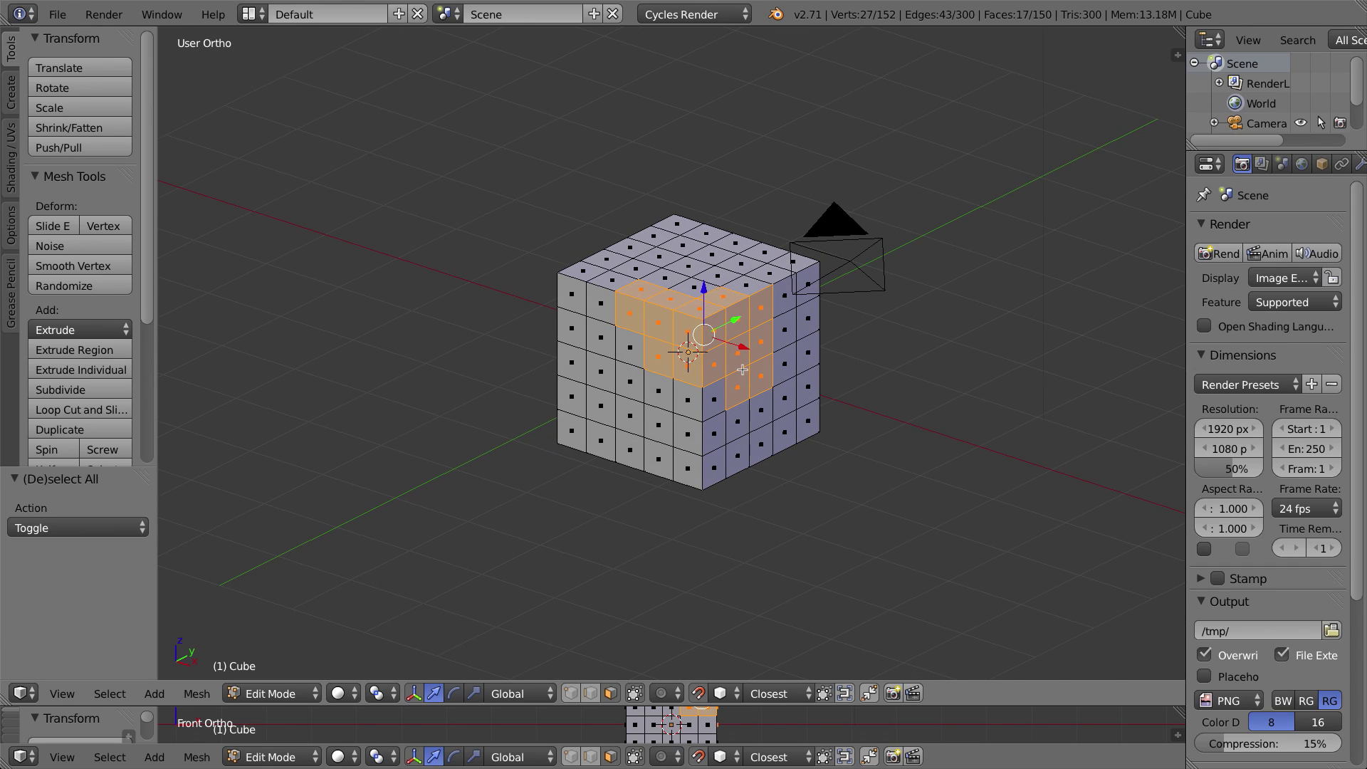
{"action": "middle_click_drag", "start_coordinate": [738, 365], "coordinate": [736, 364]}
{"action": "key", "text": "x"}
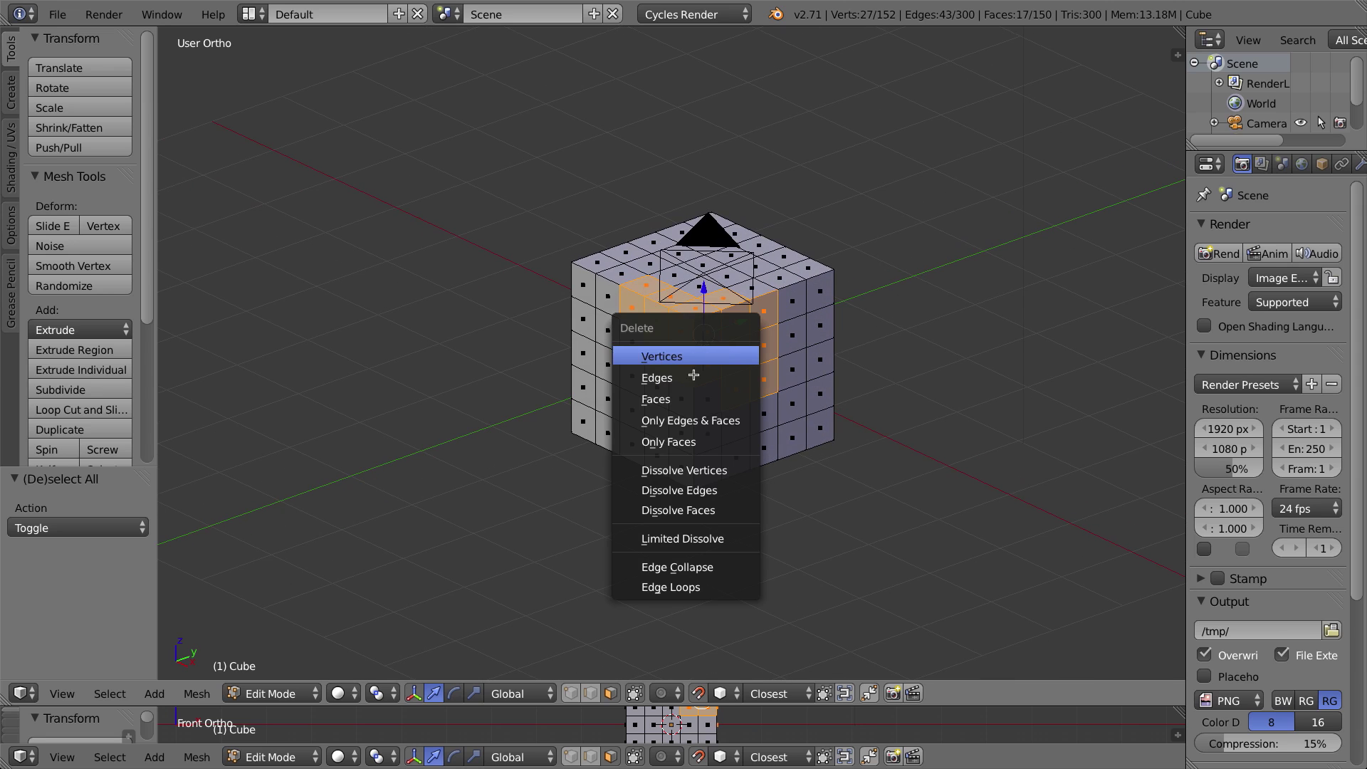
{"action": "left_click", "coordinate": [656, 399]}
{"action": "middle_click_drag", "start_coordinate": [656, 399], "coordinate": [562, 331]}
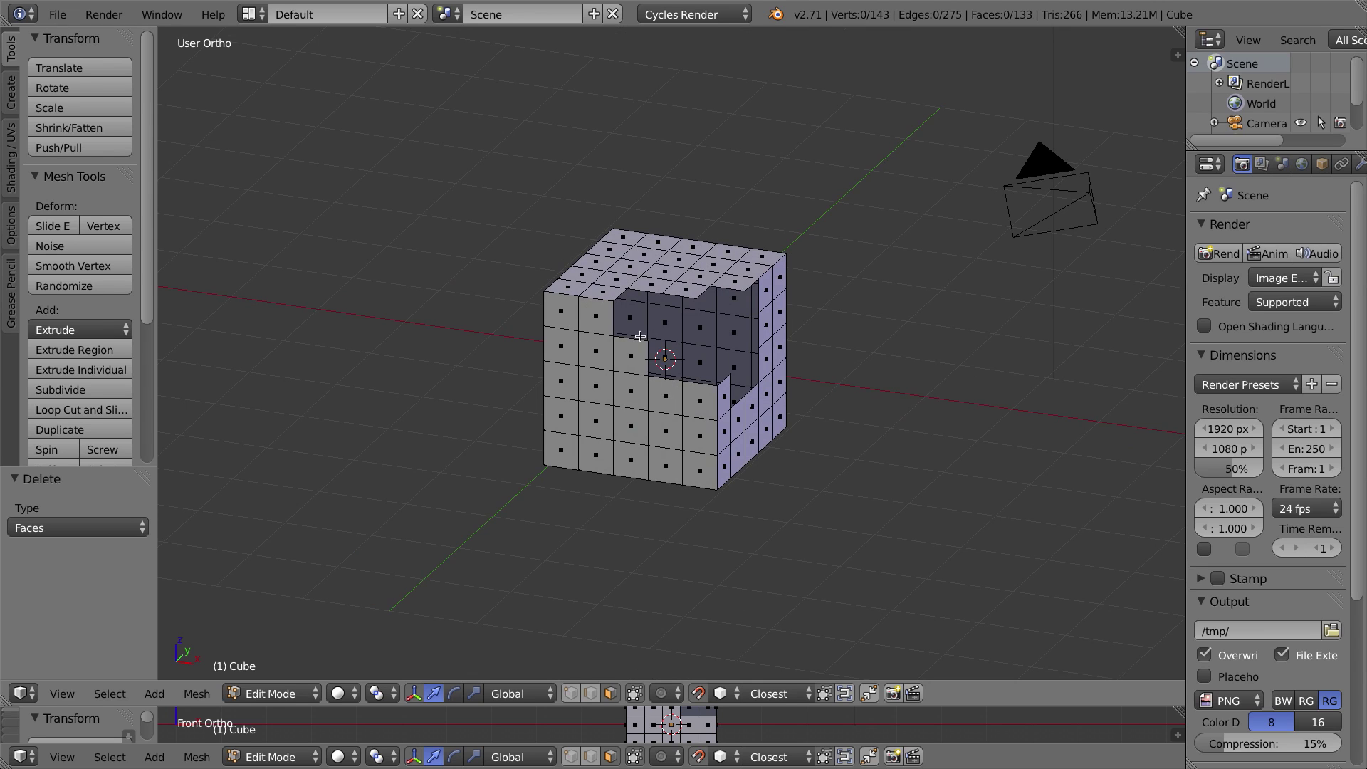
{"action": "scroll", "coordinate": [640, 336], "scroll_direction": "up", "scroll_amount": 5}
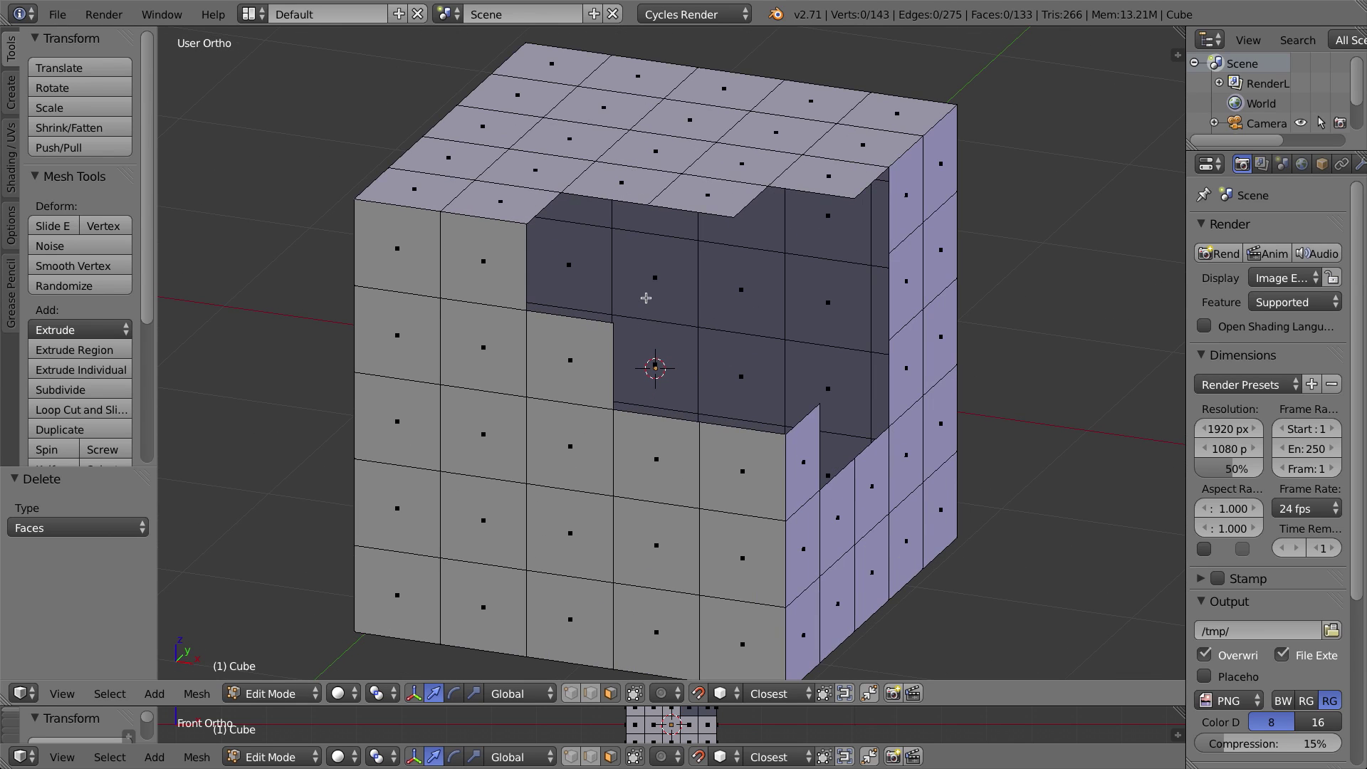
Try out edge and vertex selections at the notch's upper-left corner.
{"action": "left_click", "coordinate": [590, 693]}
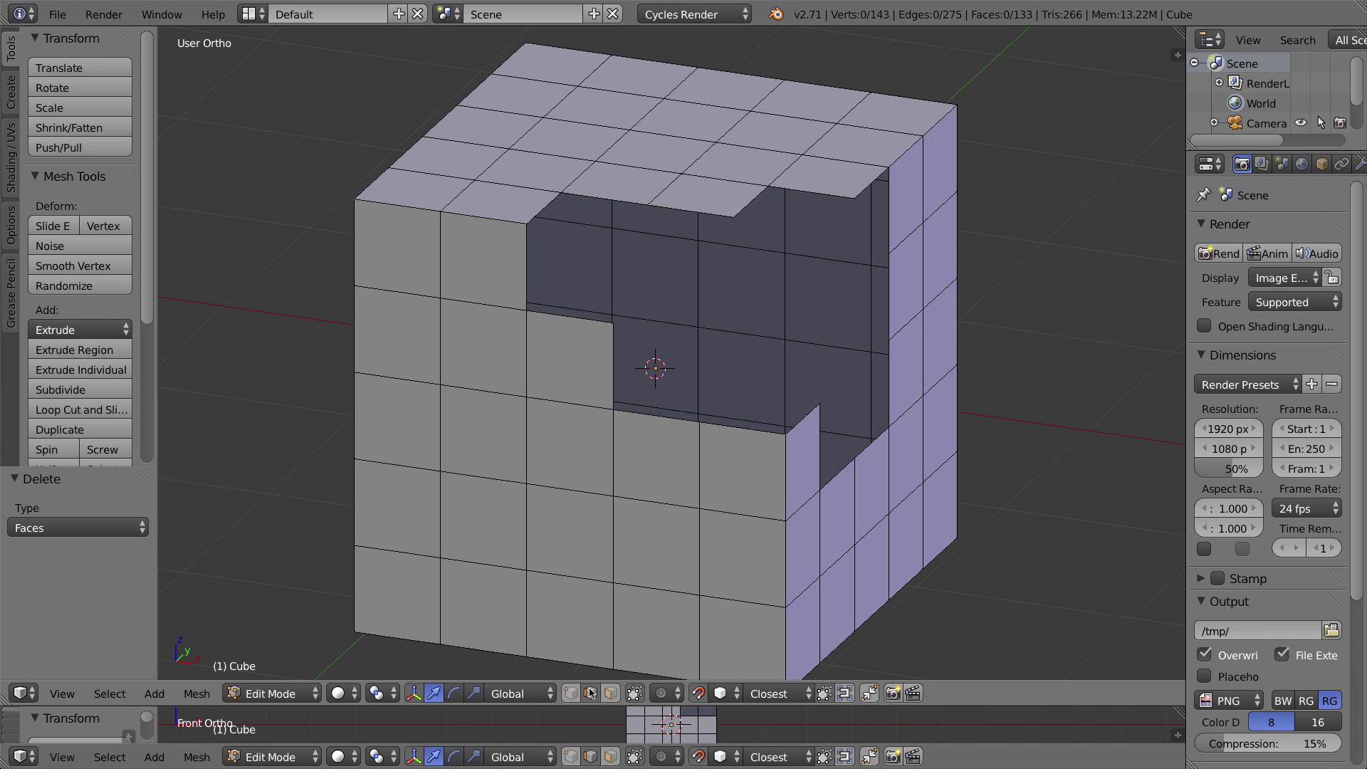
{"action": "right_click", "coordinate": [545, 205]}
{"action": "right_click", "coordinate": [526, 259], "text": "shift"}
{"action": "left_click", "coordinate": [570, 693]}
{"action": "right_click", "coordinate": [644, 203]}
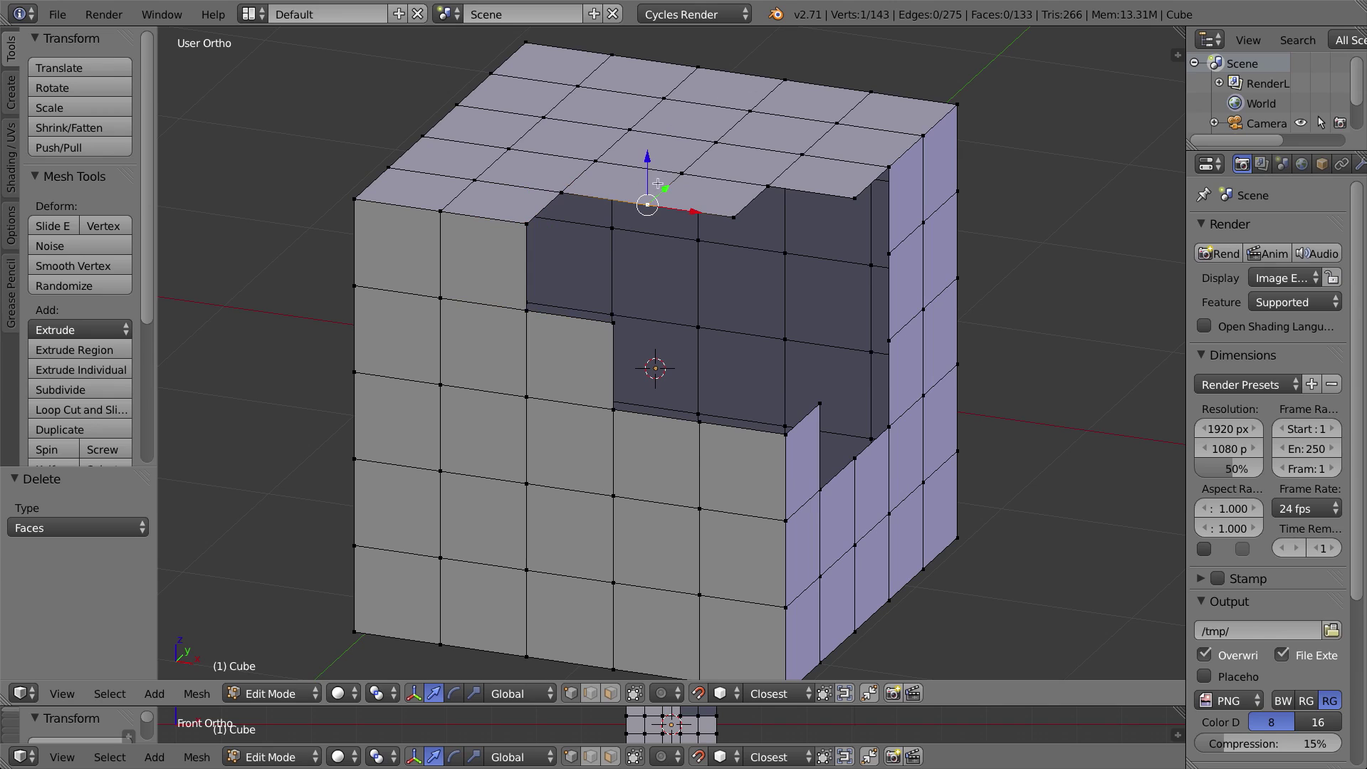
{"action": "right_click", "coordinate": [525, 223]}
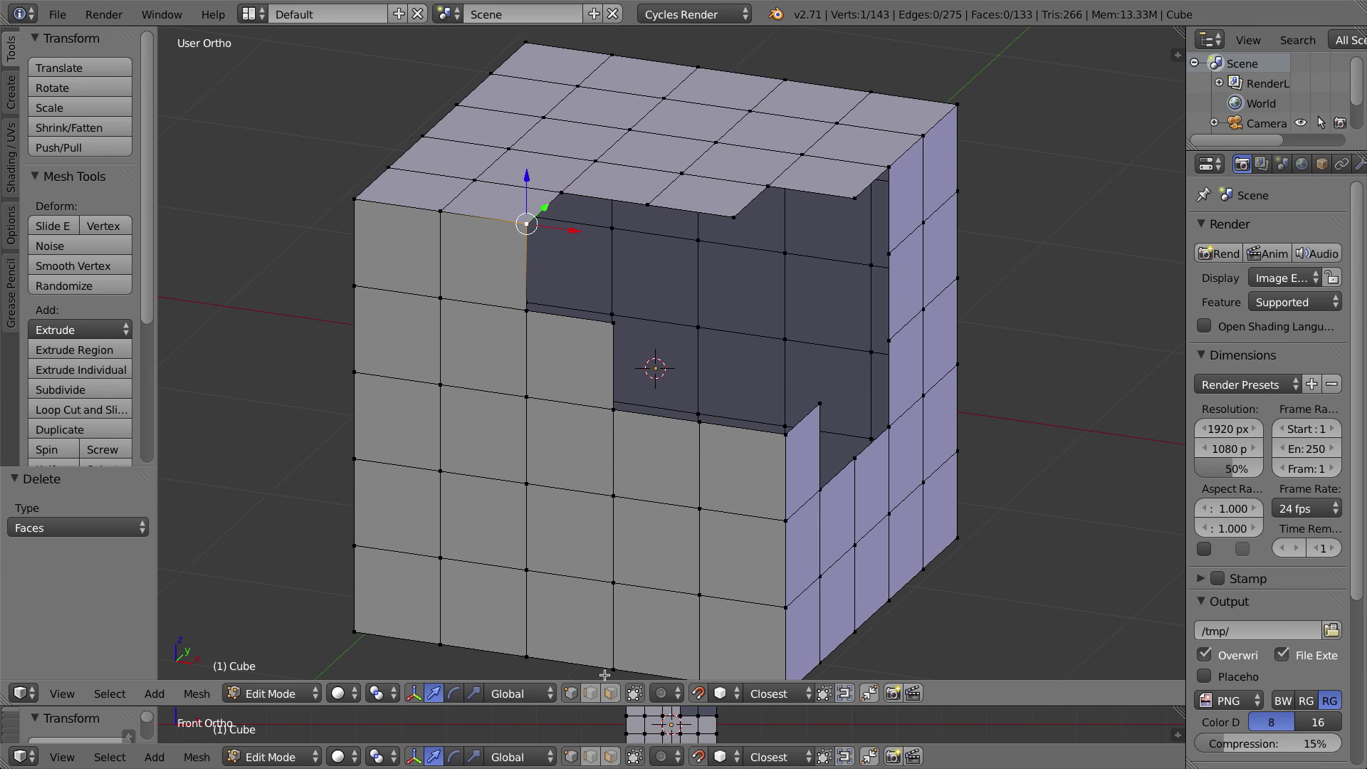
In edge mode, select the short top corner edge plus the vertical edge below it.
{"action": "left_click", "coordinate": [591, 692]}
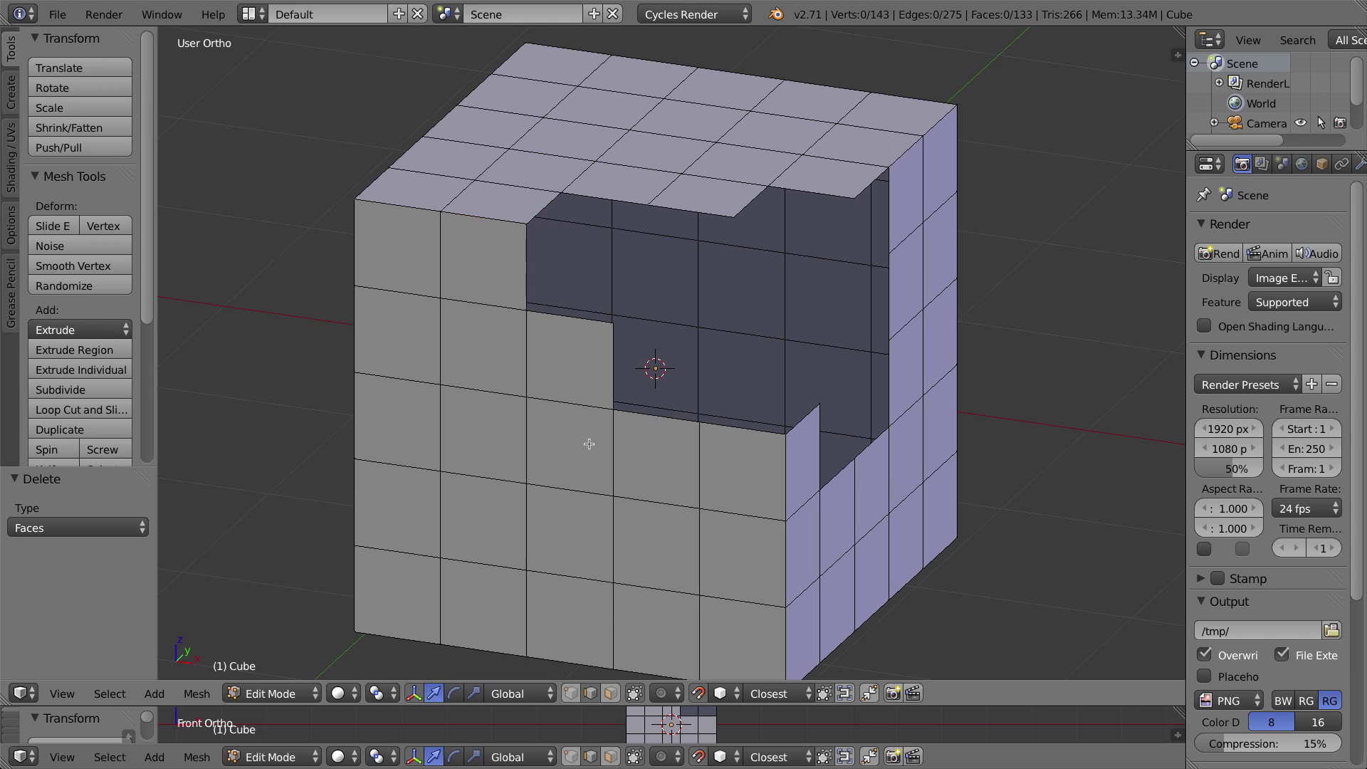
{"action": "right_click", "coordinate": [544, 204]}
{"action": "right_click", "coordinate": [526, 268], "text": "shift"}
Extrude the selected edges 0.354 along the X axis.
{"action": "key", "text": "e"}
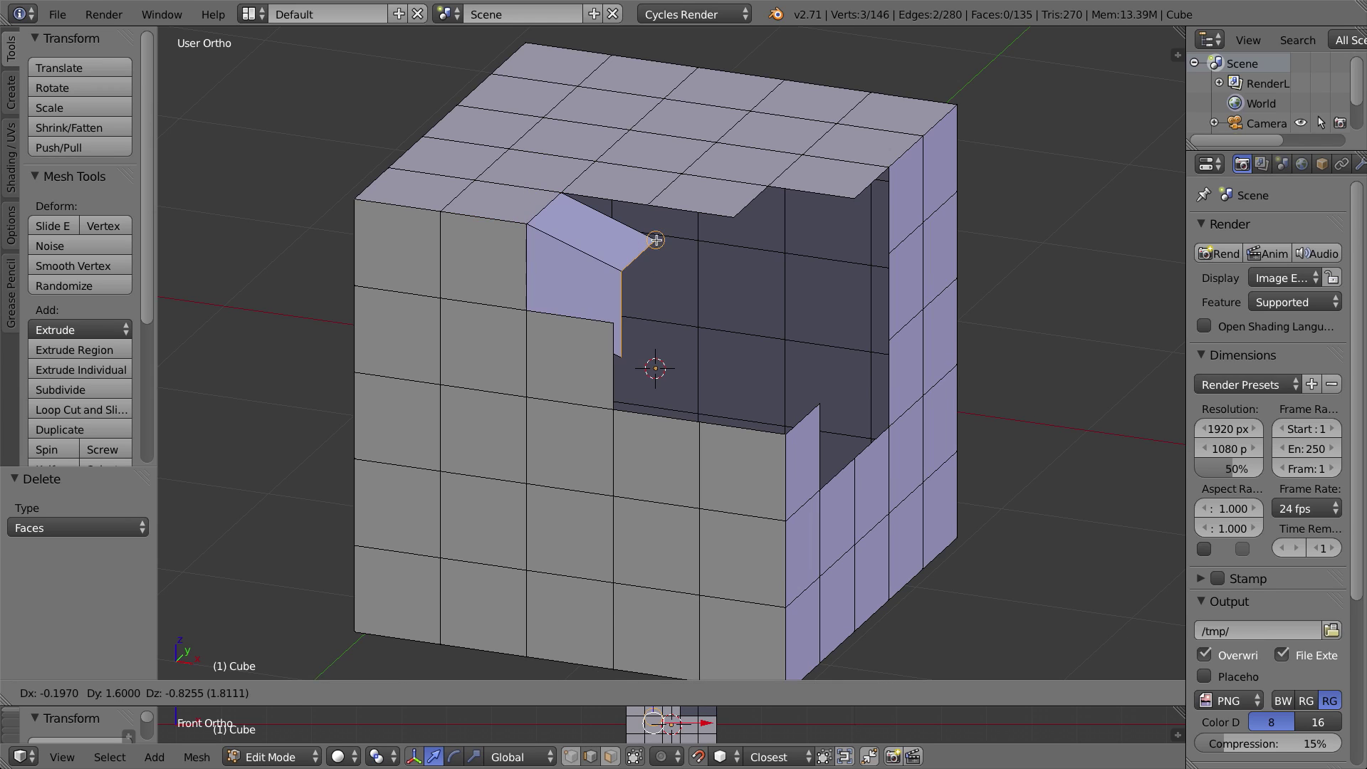
{"action": "key", "text": "x"}
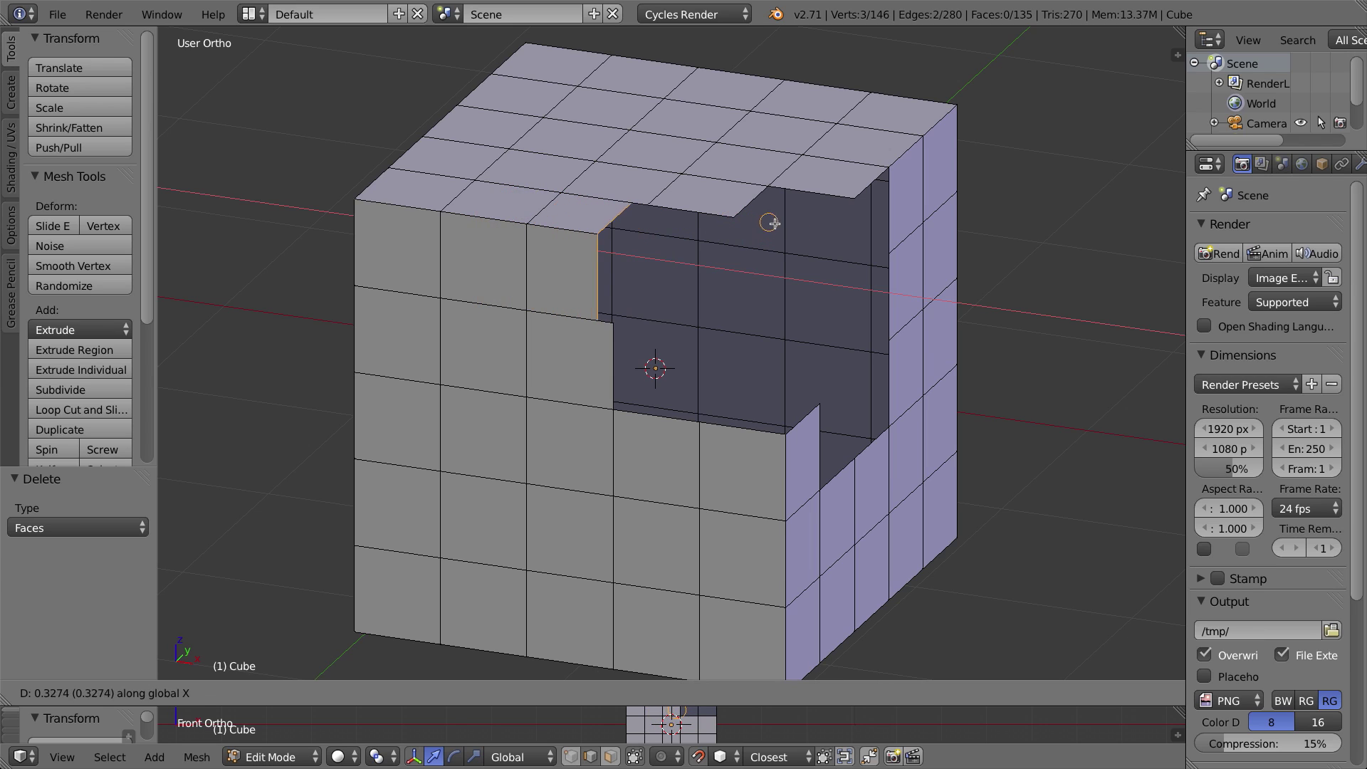
{"action": "left_click", "coordinate": [769, 222]}
Merge the extruded top corner vertex onto the hole's corner vertex using Merge At Last.
{"action": "left_click", "coordinate": [572, 692]}
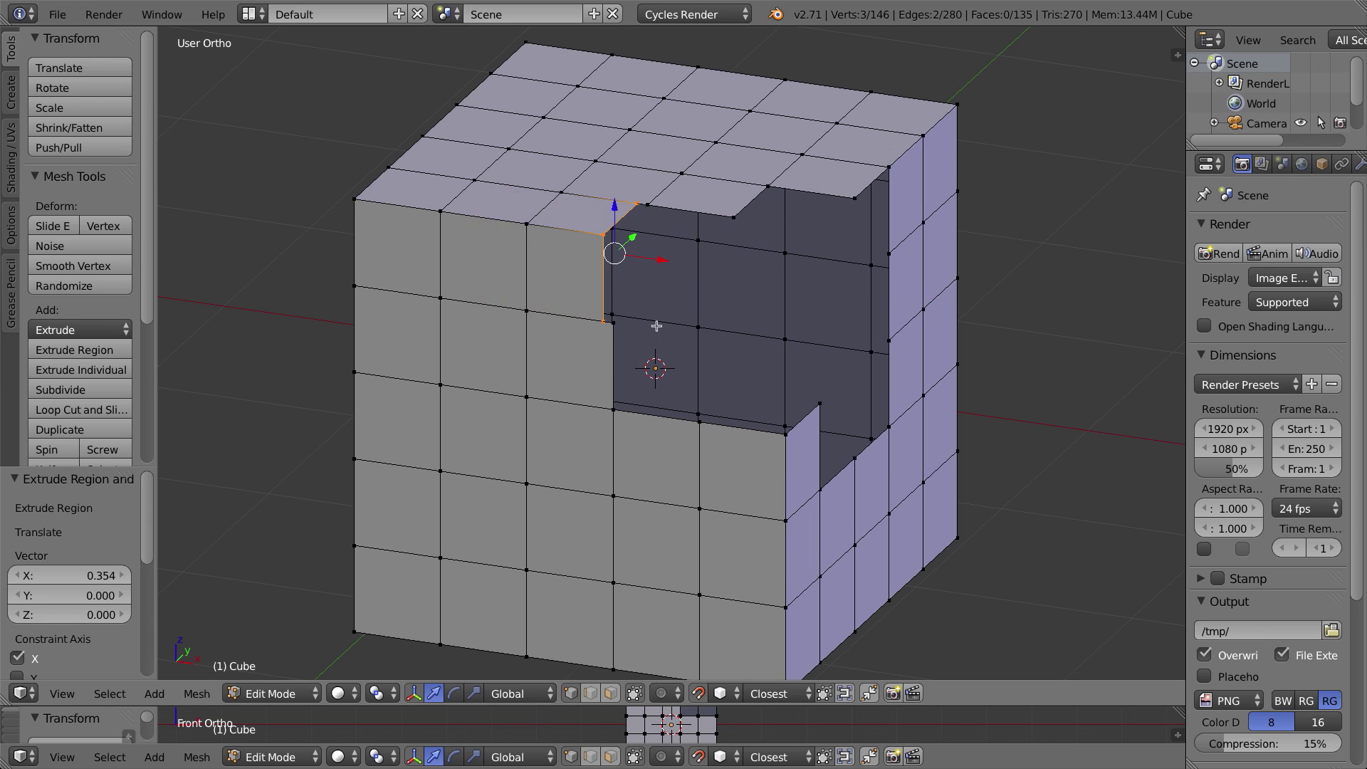
{"action": "right_click", "coordinate": [648, 206]}
{"action": "scroll", "coordinate": [648, 207], "scroll_direction": "up", "scroll_amount": 4}
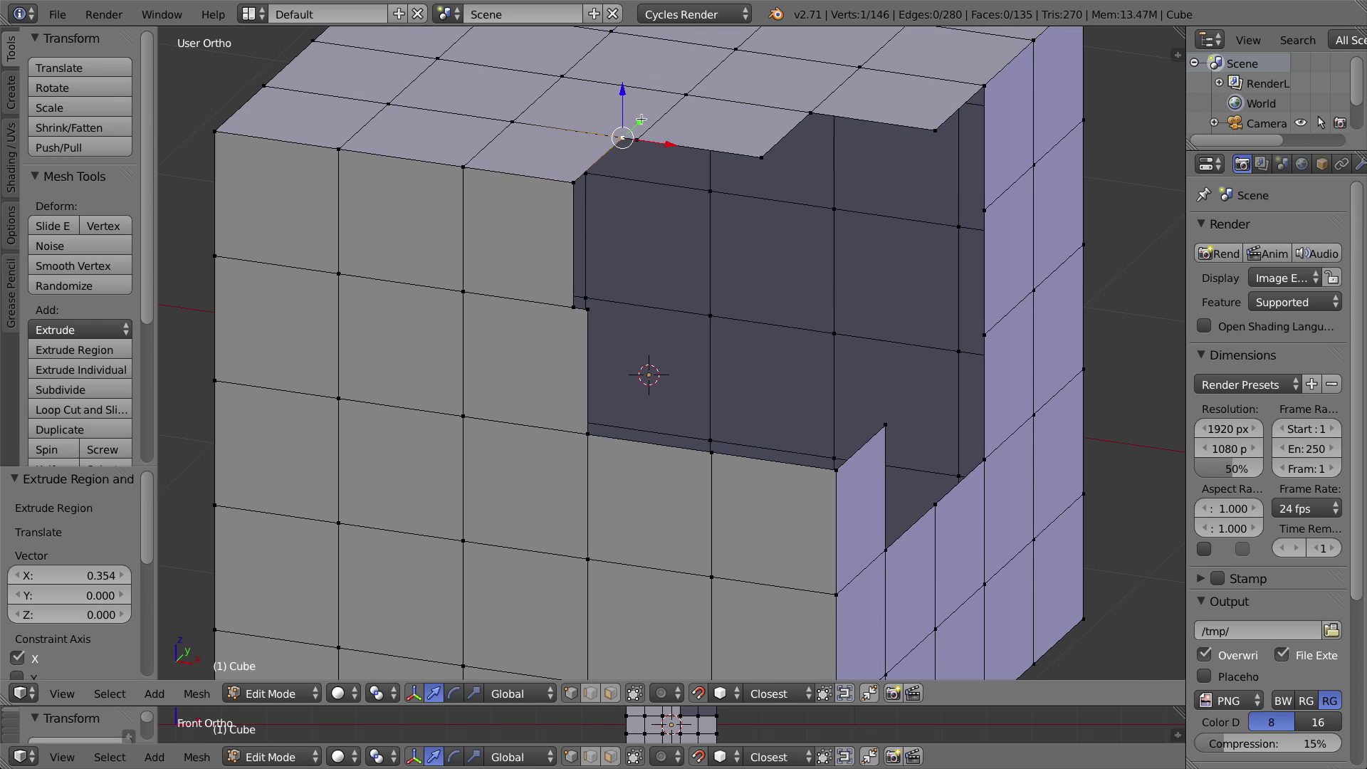
{"action": "middle_click_drag", "start_coordinate": [641, 113], "coordinate": [652, 231], "text": "shift"}
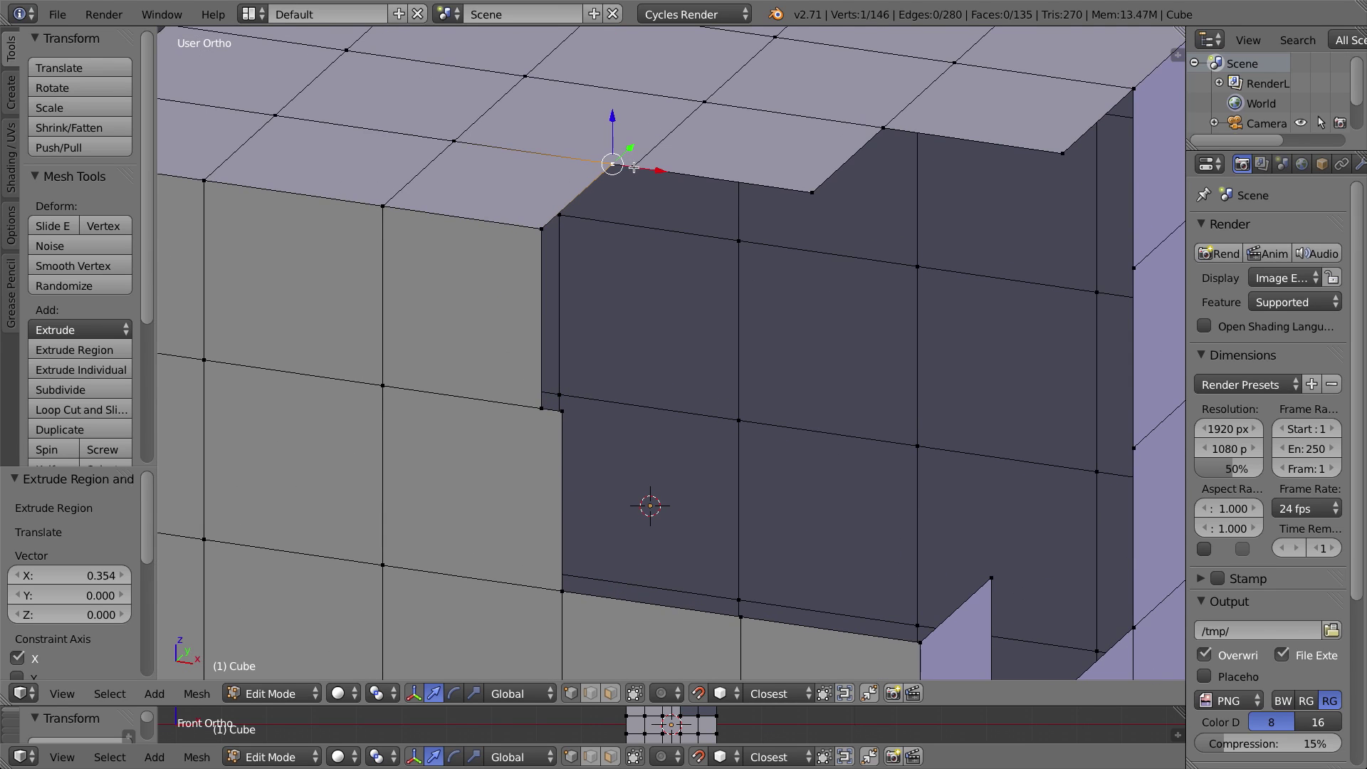
{"action": "right_click", "coordinate": [633, 167], "text": "shift"}
{"action": "key", "text": "w"}
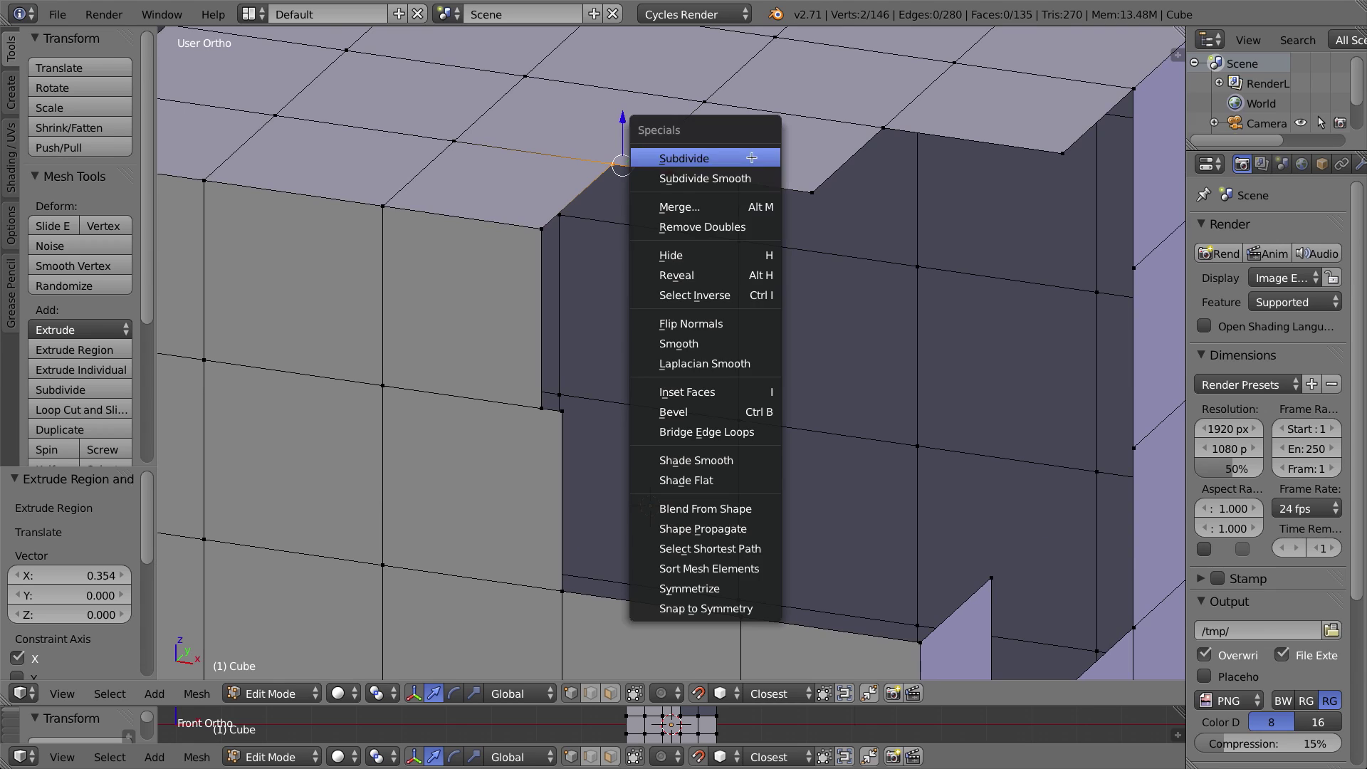
{"action": "left_click", "coordinate": [678, 210]}
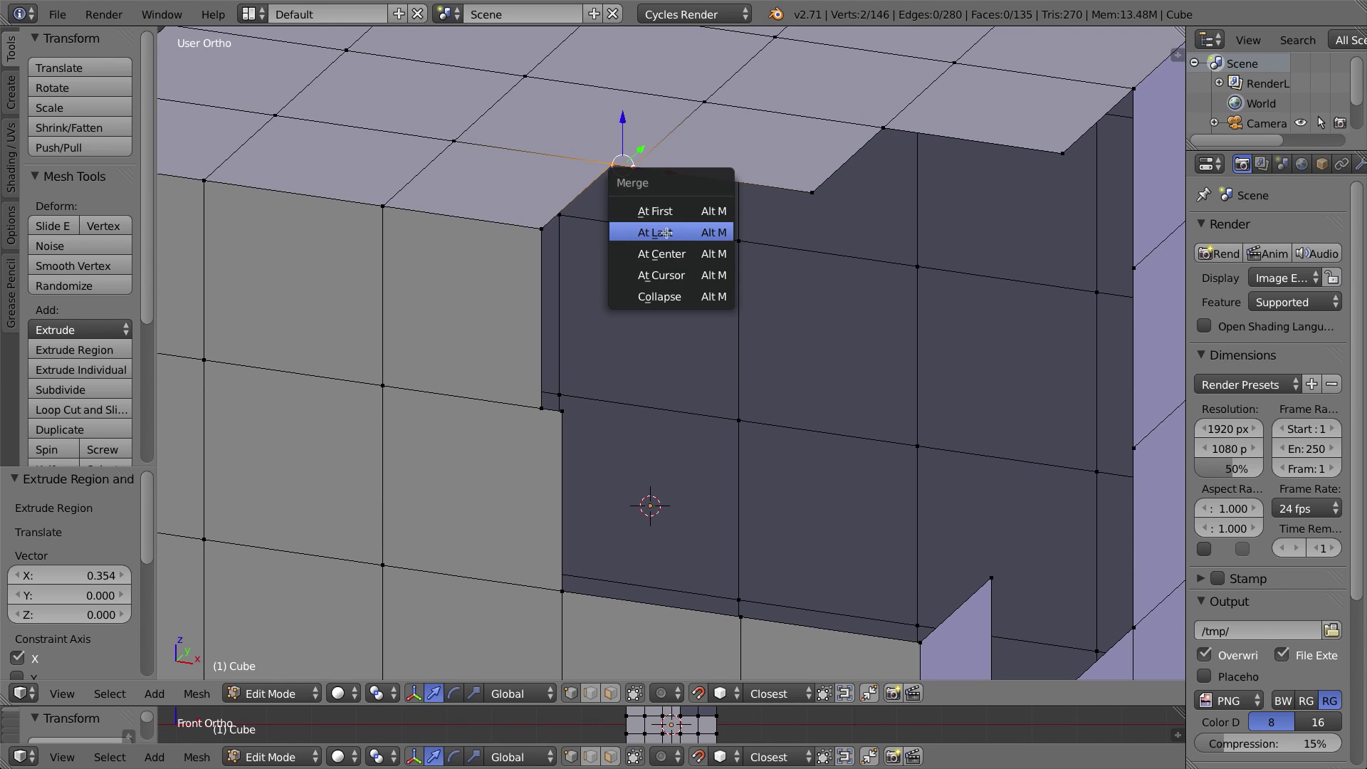
{"action": "left_click", "coordinate": [672, 232]}
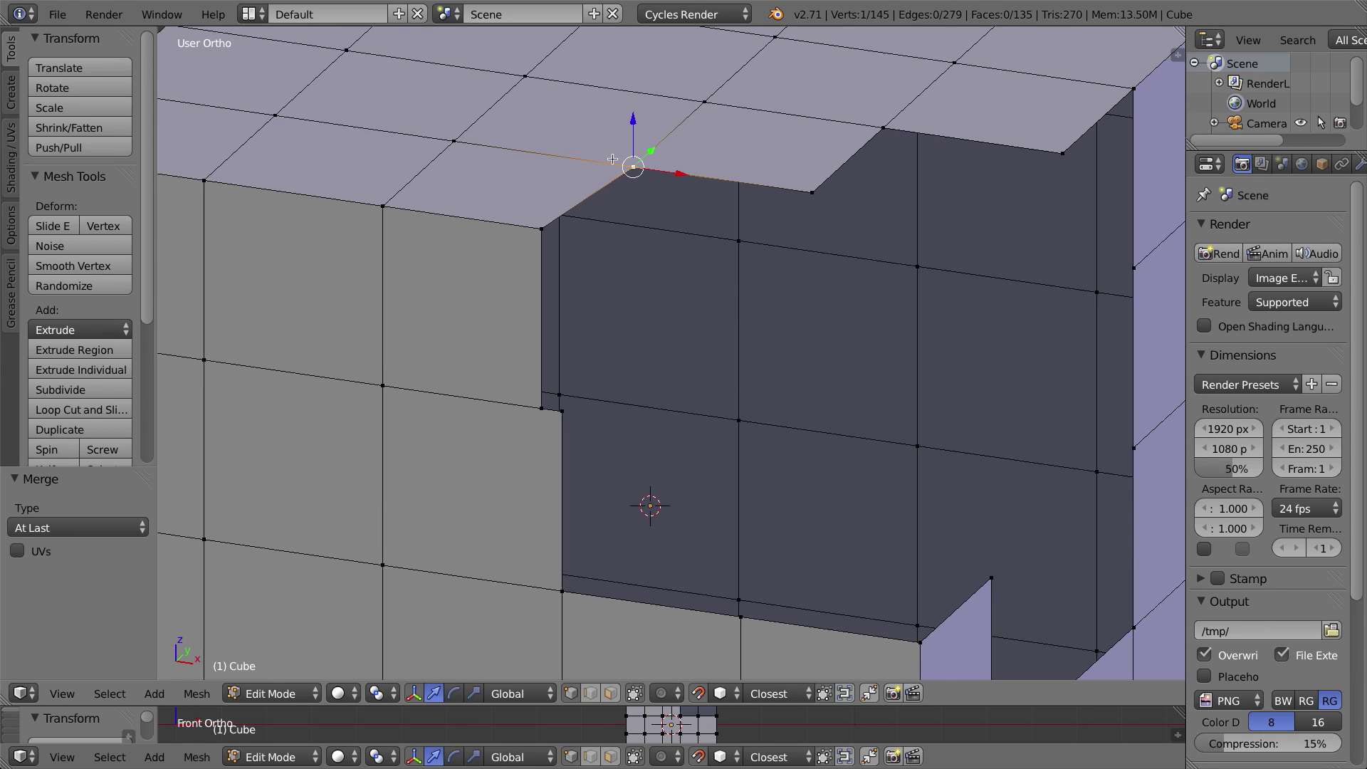
Merge the extruded middle vertex onto its neighbouring hole vertex, then select the leftover top corner vertex.
{"action": "right_click", "coordinate": [541, 408]}
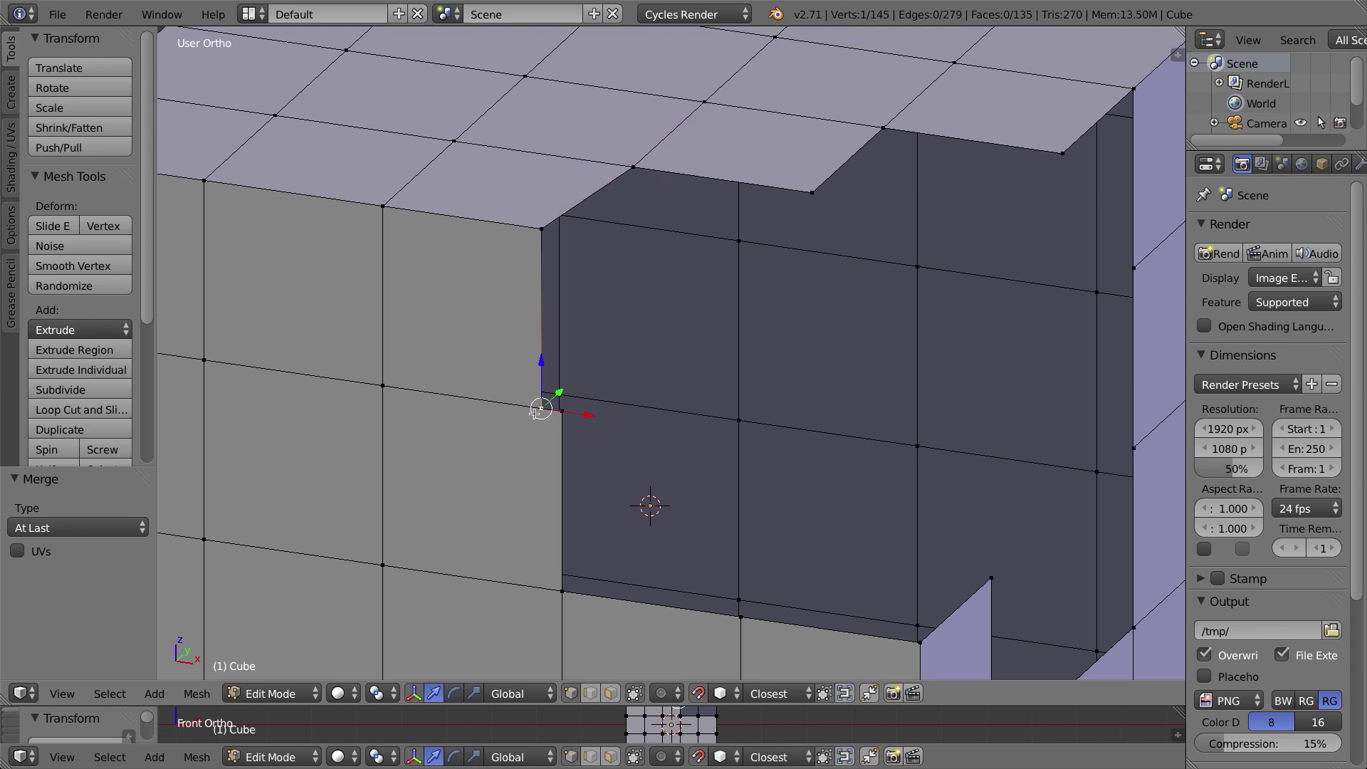
{"action": "right_click", "coordinate": [561, 411], "text": "shift"}
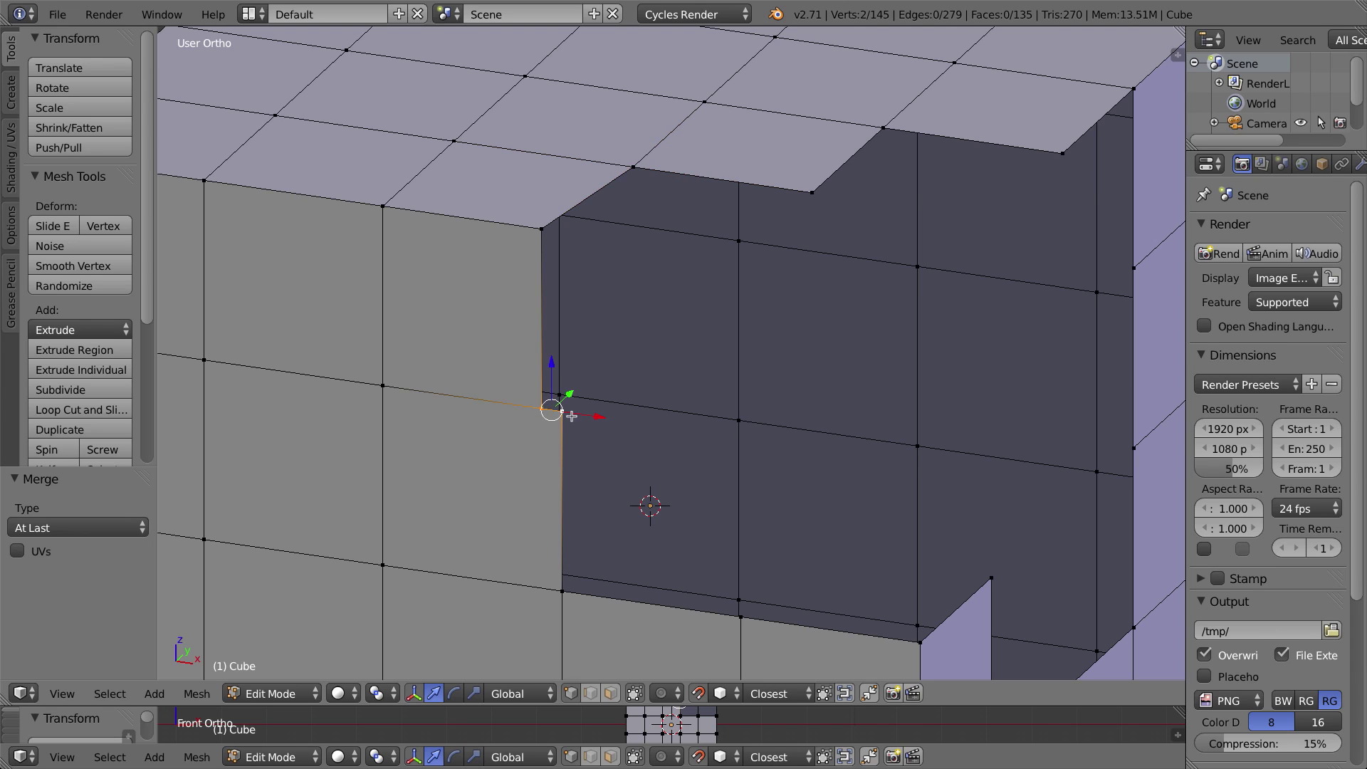
{"action": "key", "text": "w"}
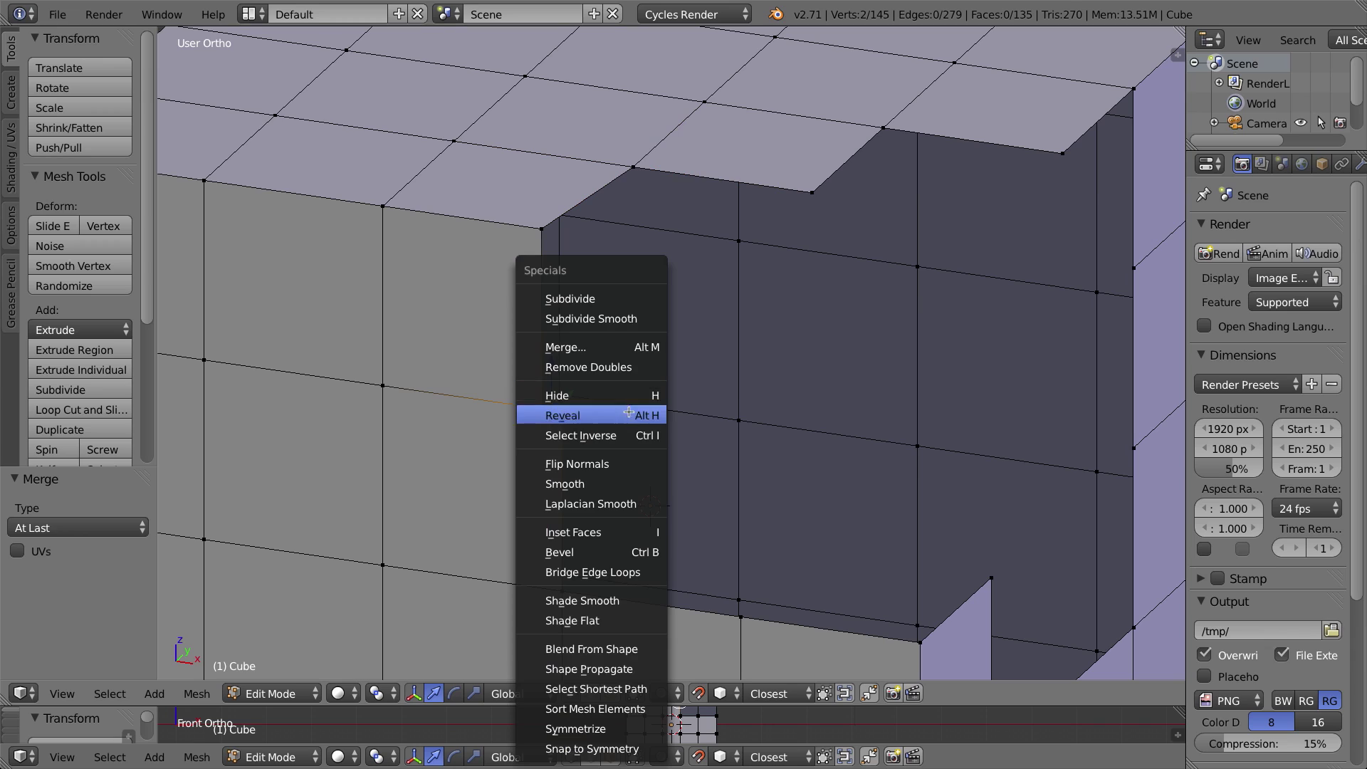
{"action": "left_click", "coordinate": [623, 347]}
{"action": "left_click", "coordinate": [619, 351]}
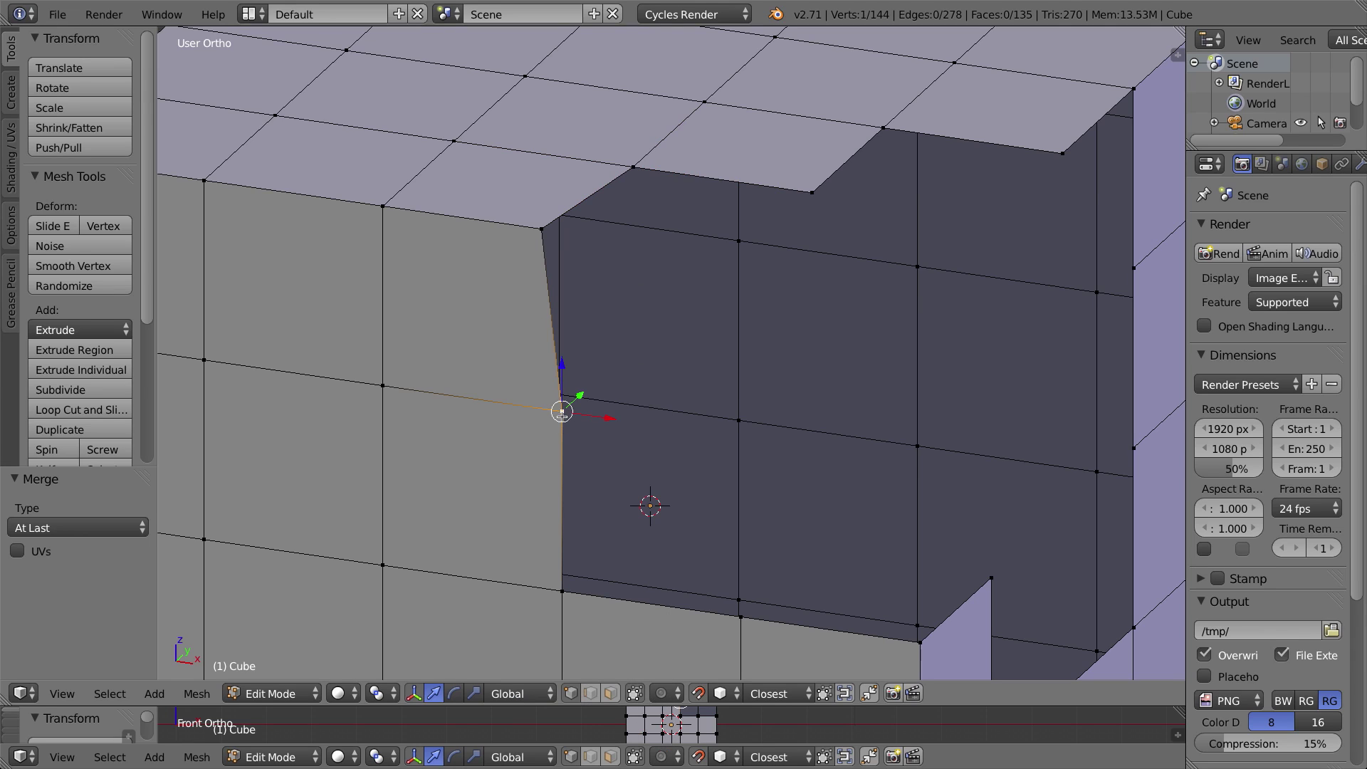
{"action": "right_click", "coordinate": [542, 229]}
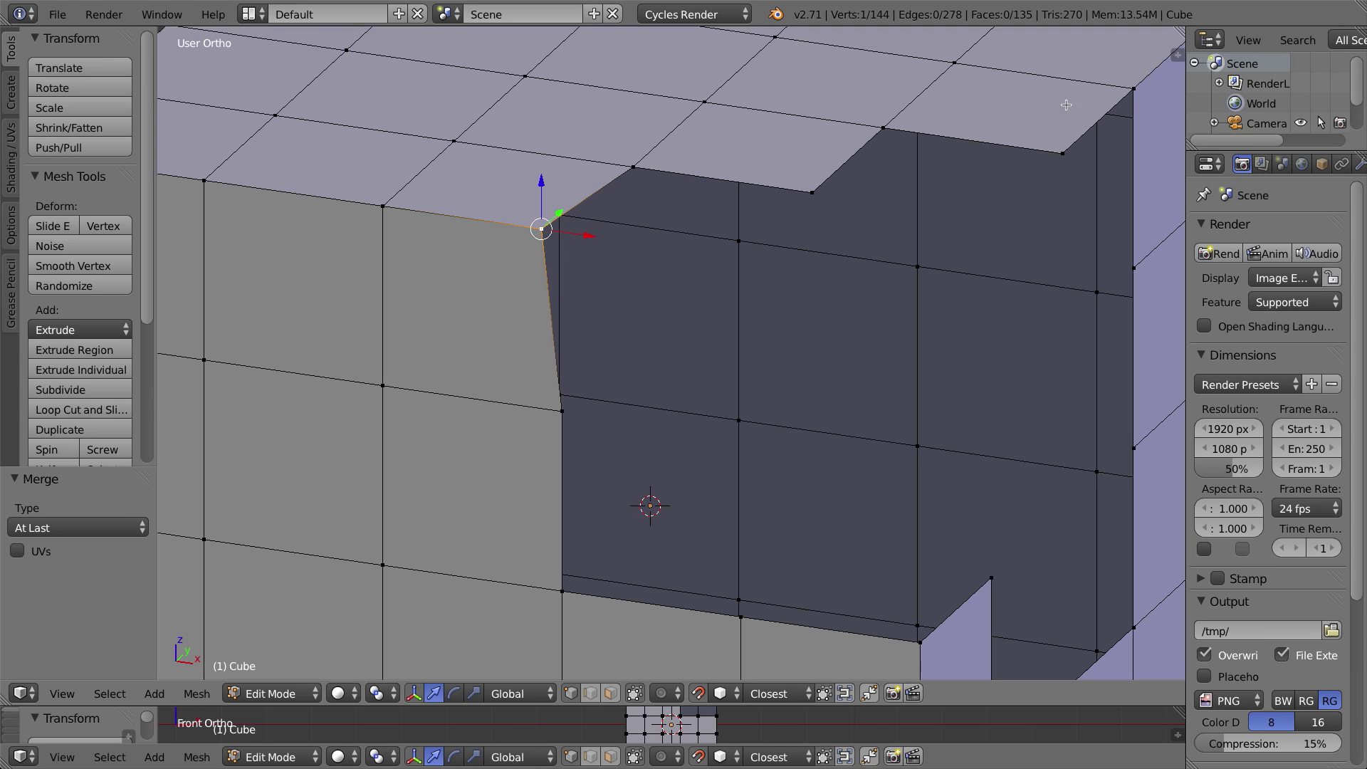
Show the Properties panel and move the selected vertex onto the top edge corner.
{"action": "left_click", "coordinate": [1176, 54]}
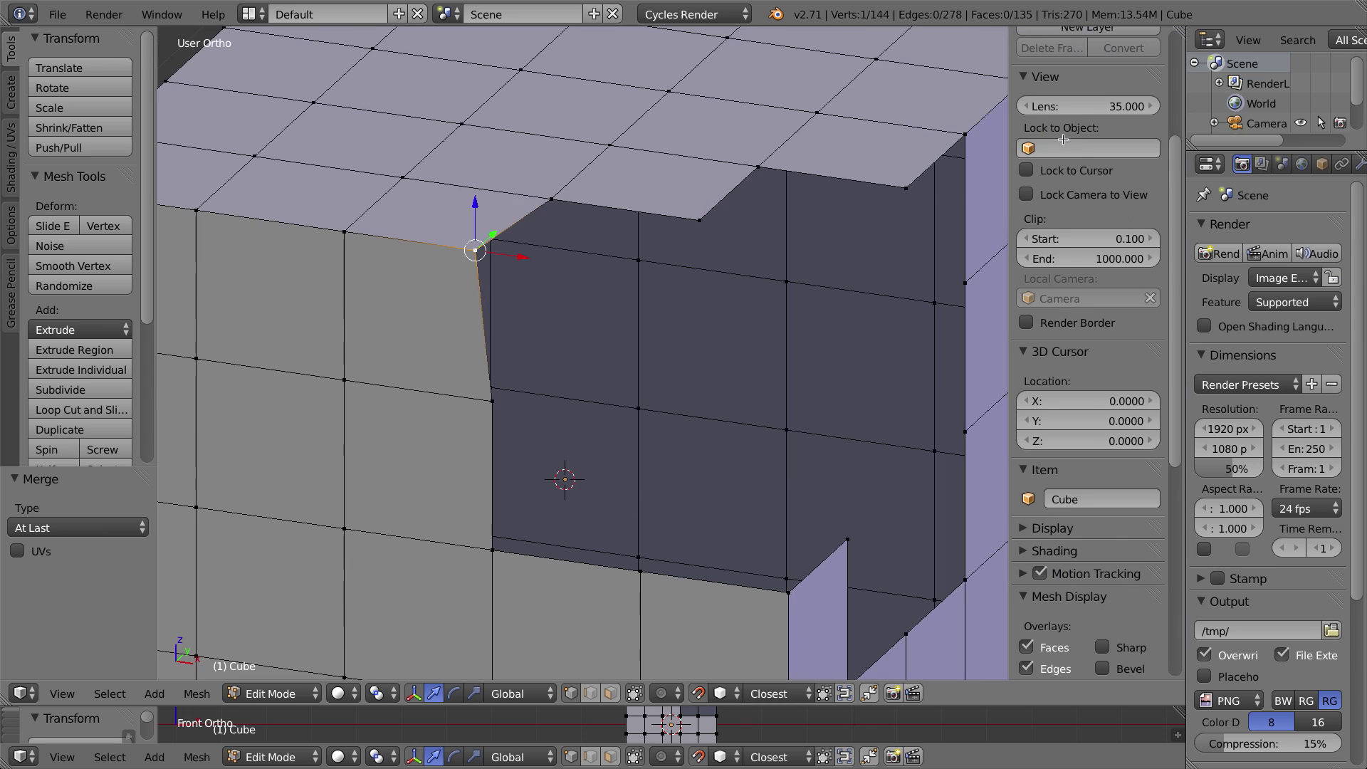
{"action": "scroll", "coordinate": [1168, 28], "scroll_direction": "up", "scroll_amount": 5}
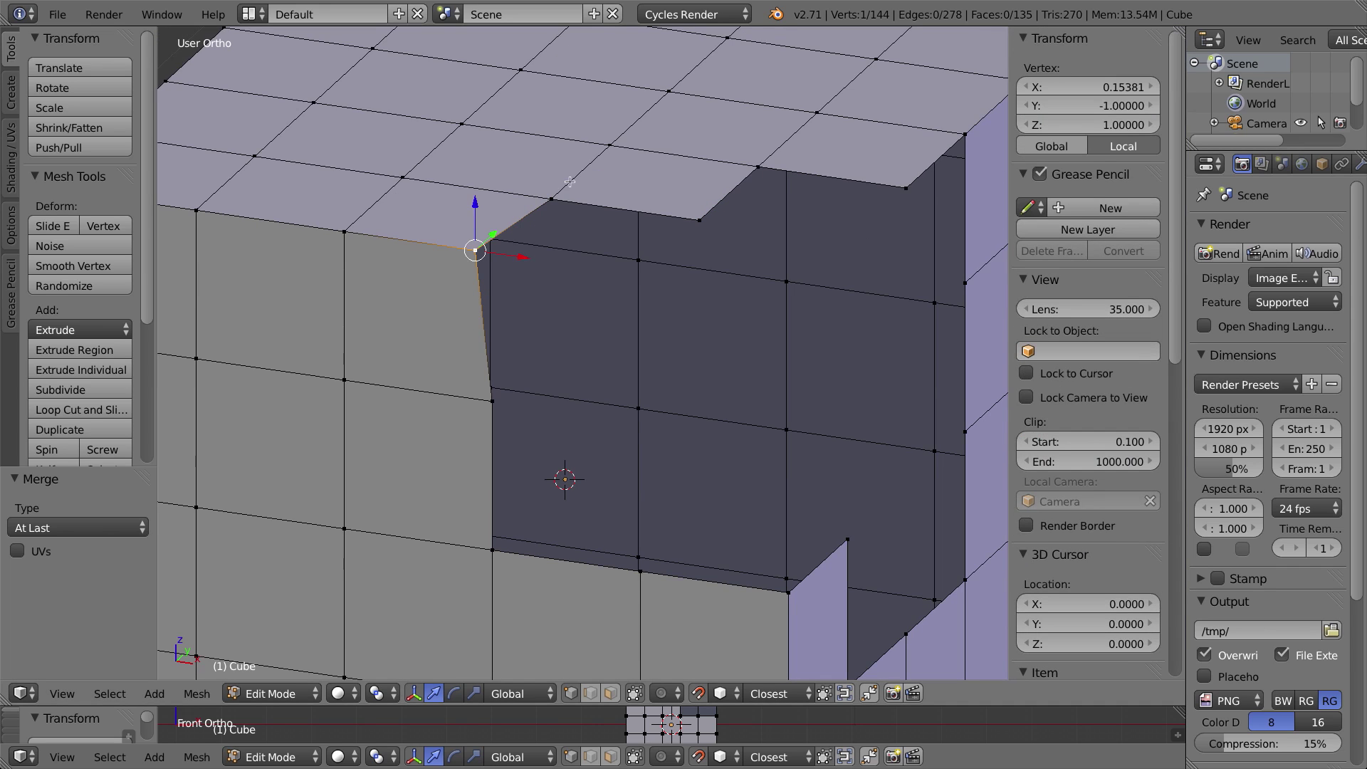
{"action": "key", "text": "g"}
{"action": "left_click", "coordinate": [554, 200]}
{"action": "middle_click_drag", "start_coordinate": [630, 119], "coordinate": [562, 185]}
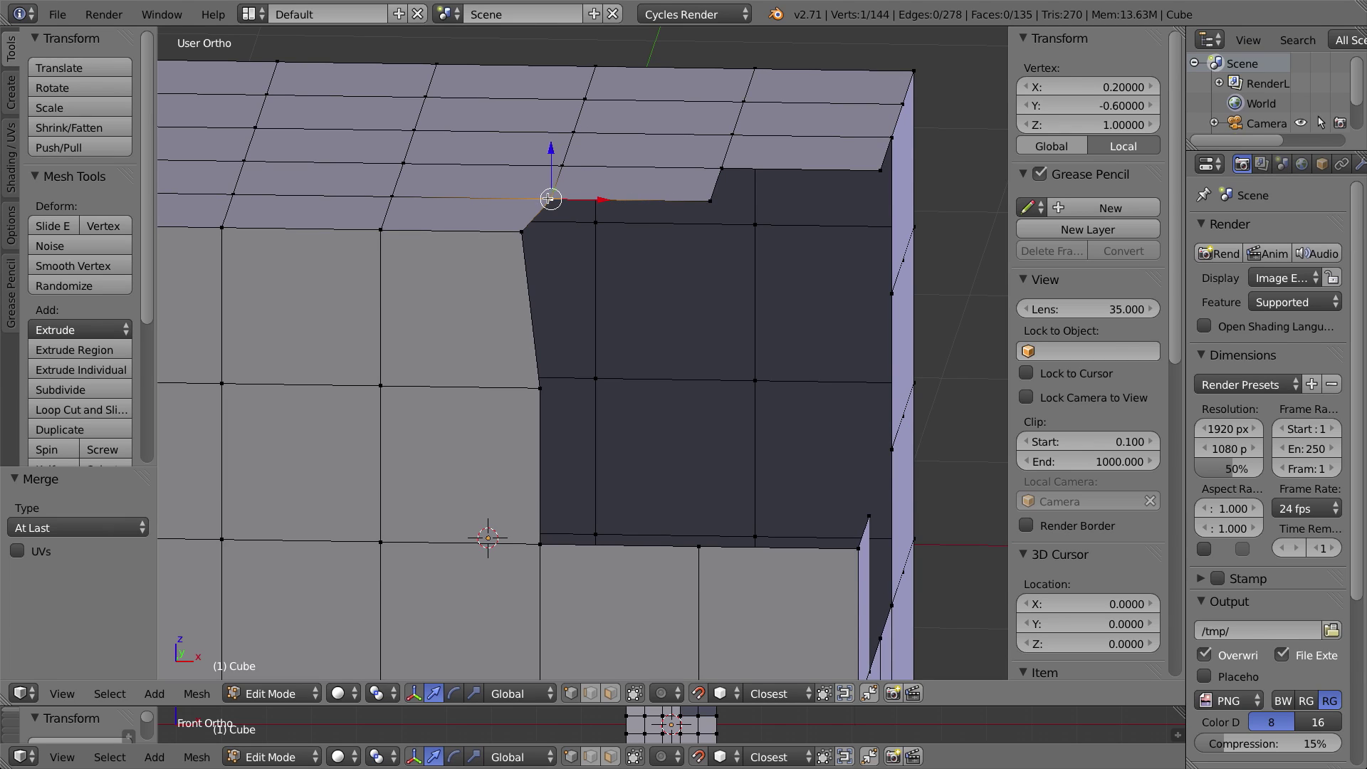
Set the corner vertex atop the hole's left edge to X 0.2.
{"action": "right_click", "coordinate": [519, 231]}
{"action": "left_click", "coordinate": [1095, 86]}
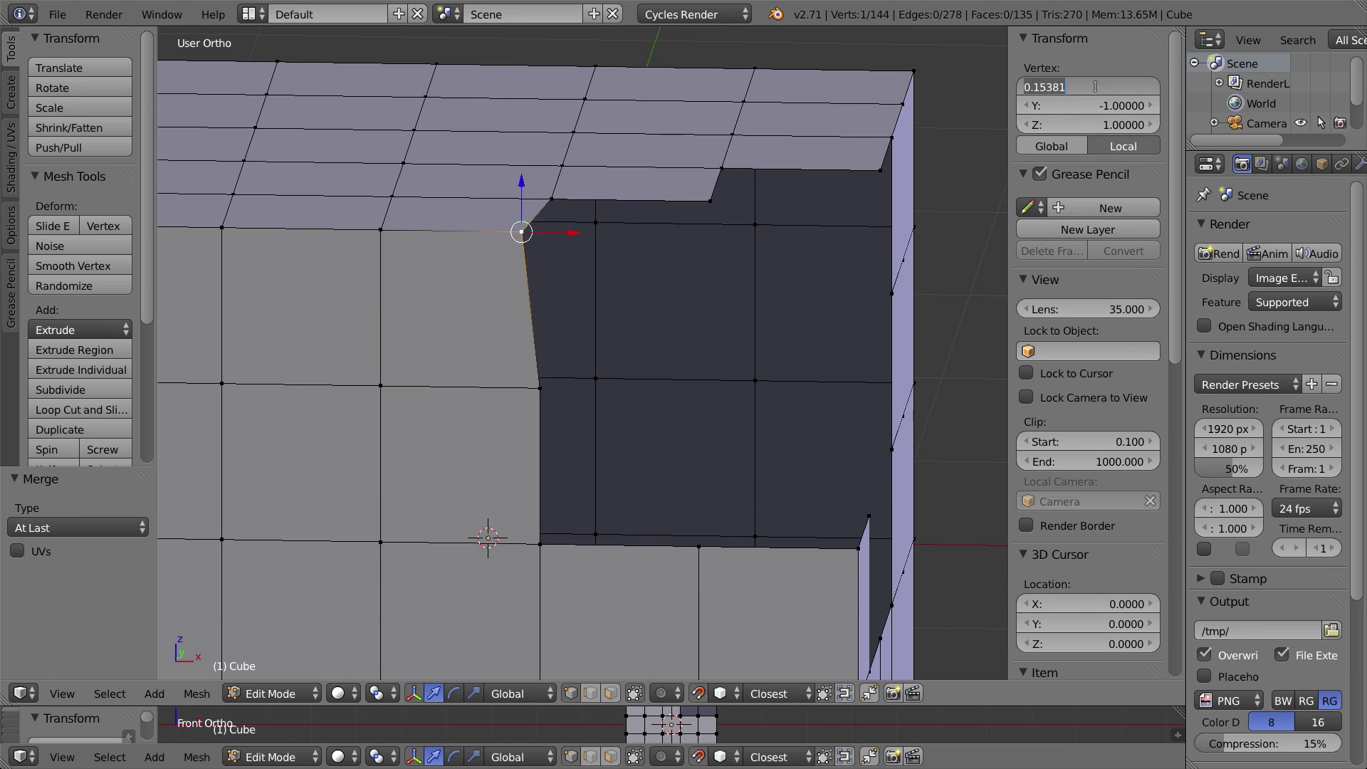
{"action": "type", "text": "0.2"}
{"action": "key", "text": "Return"}
Orbit around the cube and compare neighbouring vertices to check the straightened corner.
{"action": "middle_click_drag", "start_coordinate": [636, 214], "coordinate": [514, 230]}
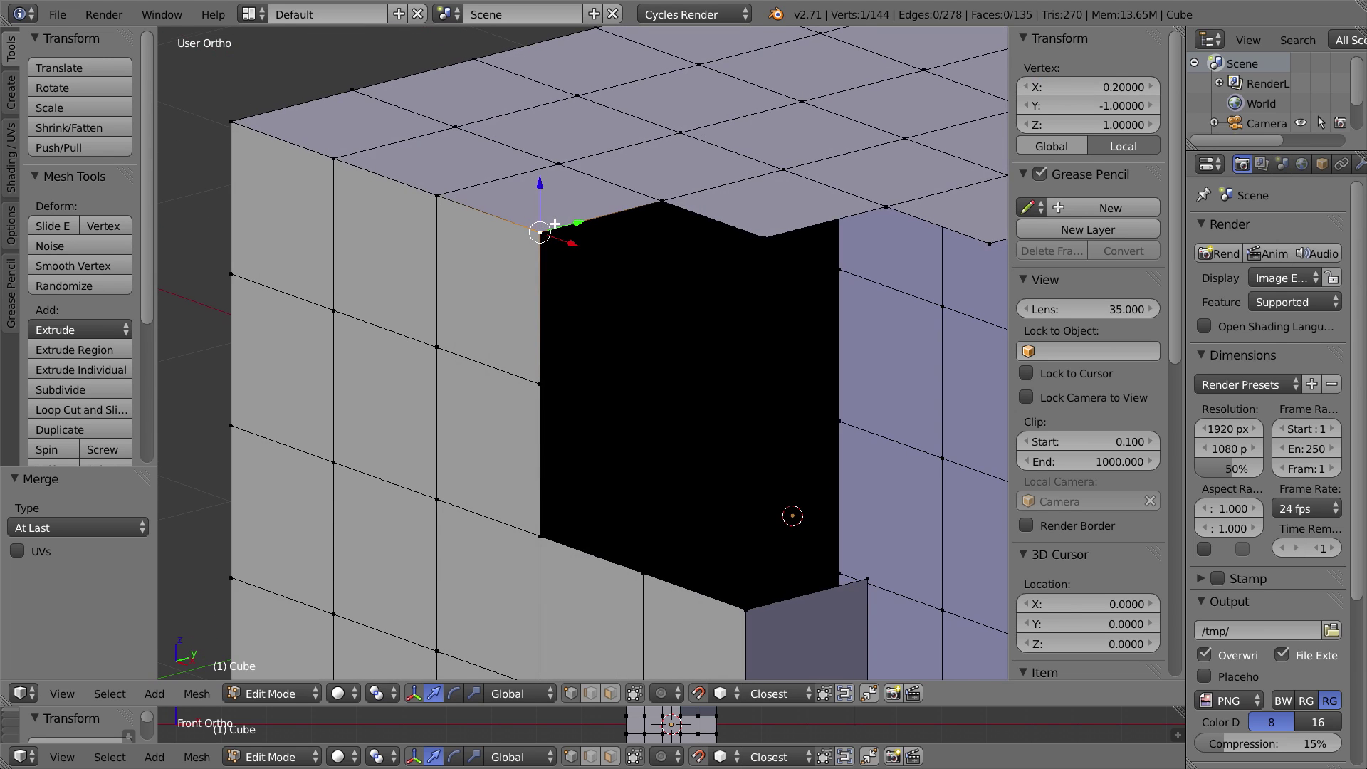
{"action": "middle_click_drag", "start_coordinate": [543, 265], "coordinate": [494, 257]}
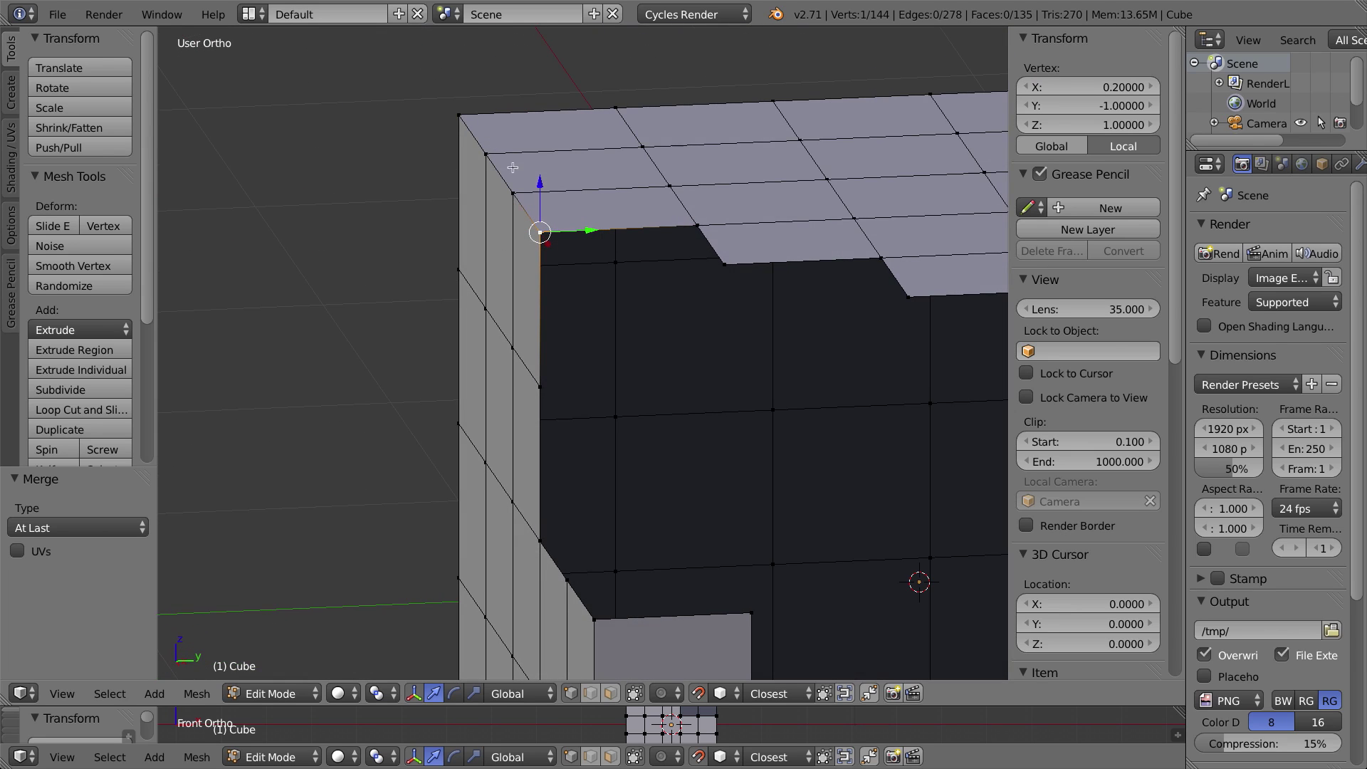
{"action": "right_click", "coordinate": [513, 192]}
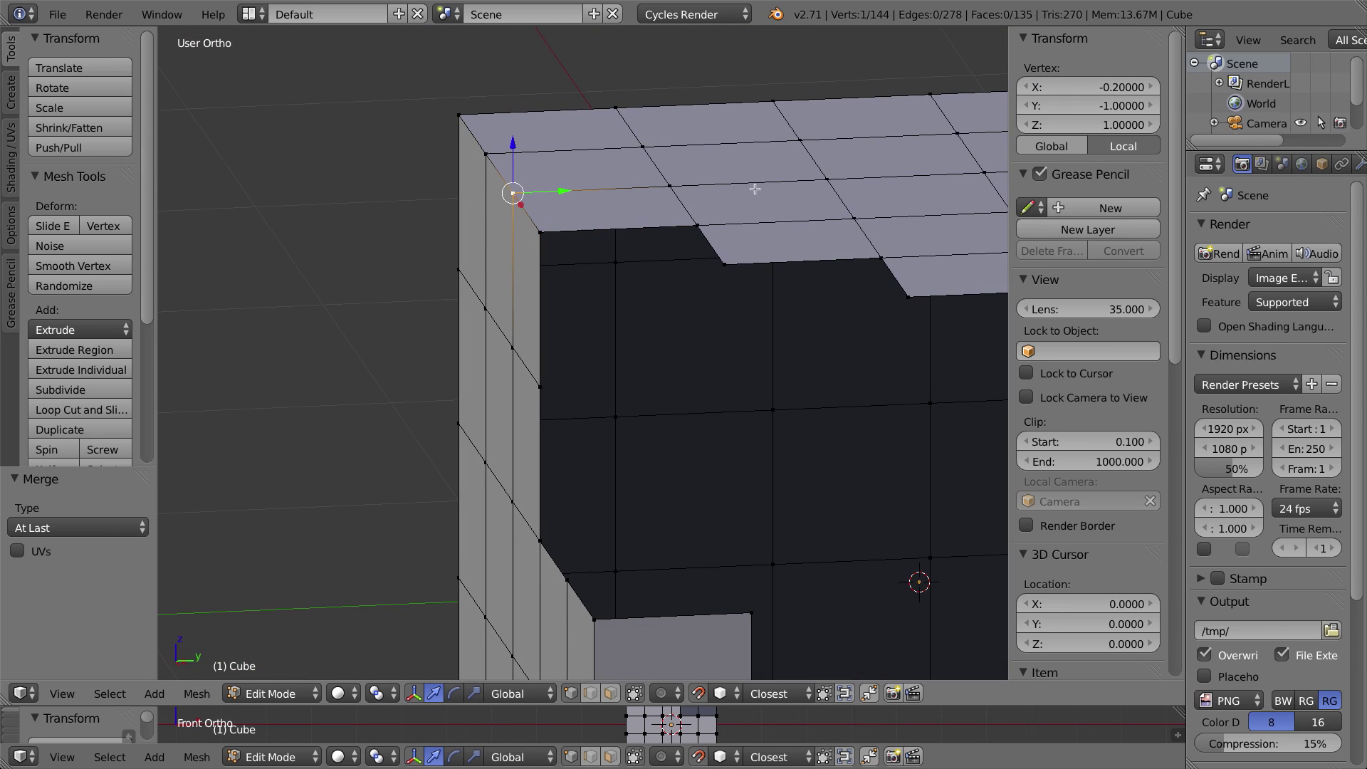
{"action": "right_click", "coordinate": [540, 233]}
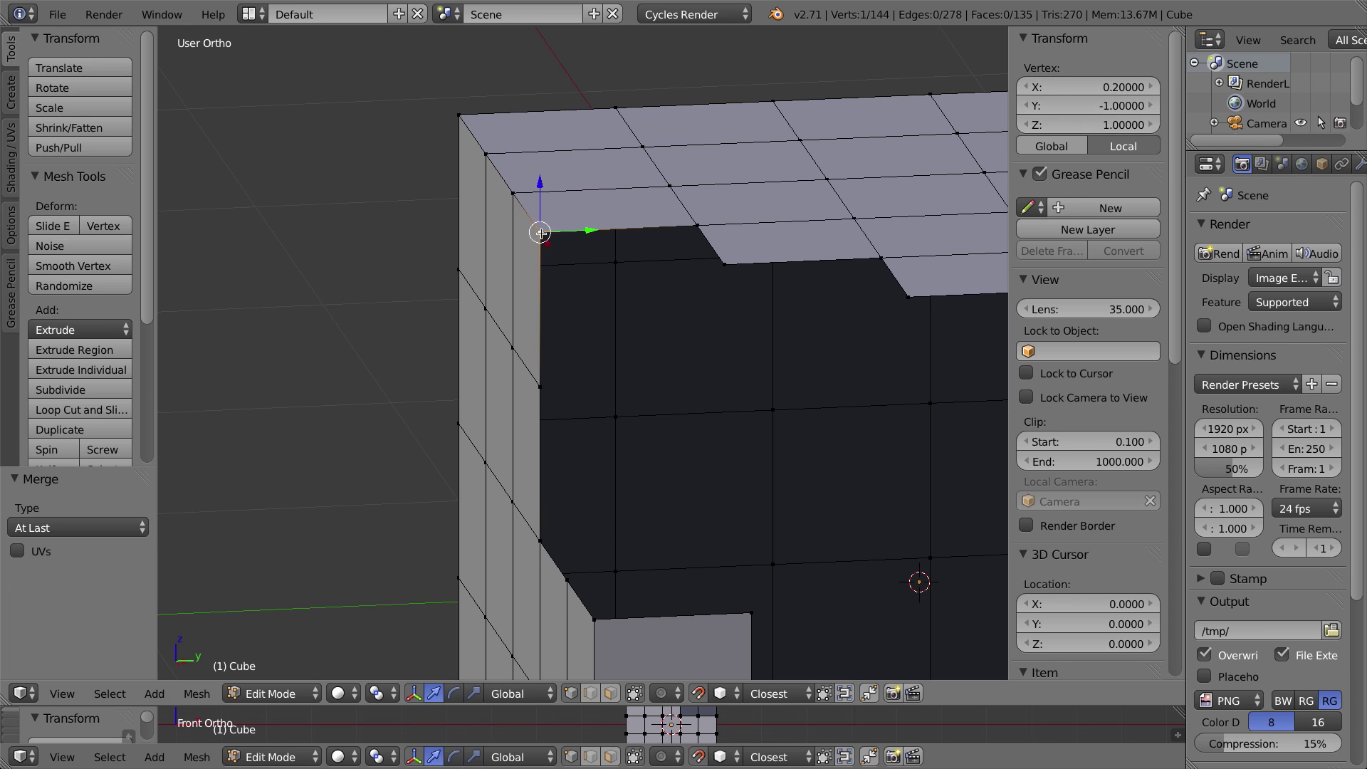
{"action": "middle_click_drag", "start_coordinate": [574, 311], "coordinate": [674, 319]}
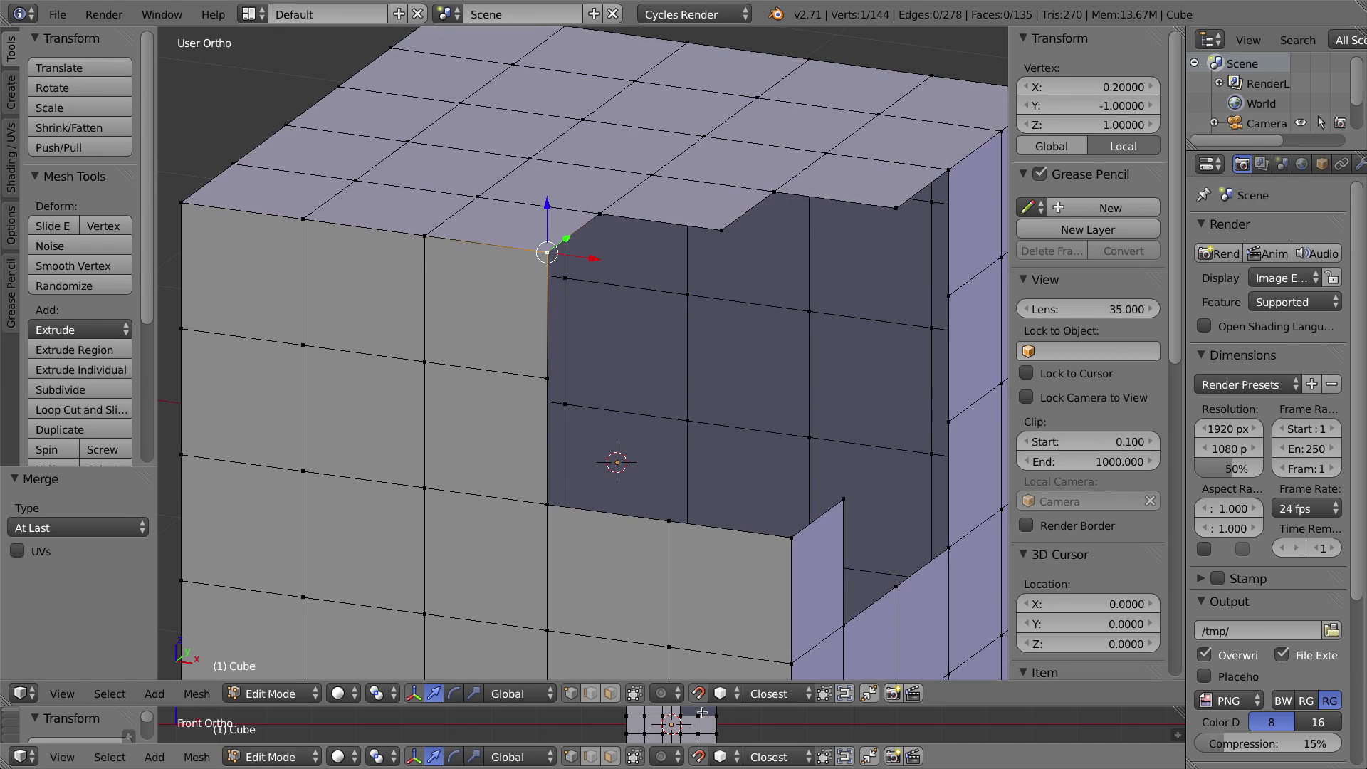
Switch to edge select mode and set snapping to Vertex.
{"action": "left_click", "coordinate": [590, 693]}
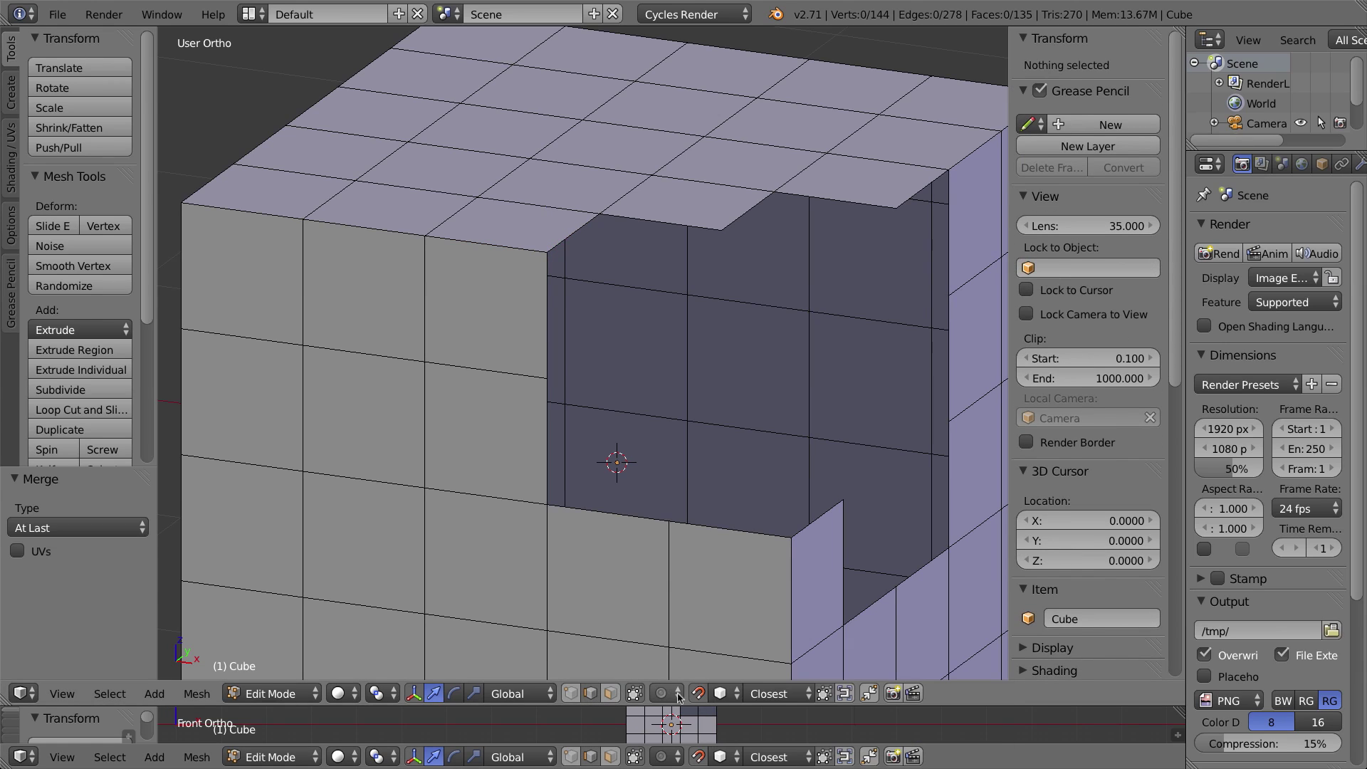
{"action": "left_click", "coordinate": [721, 695]}
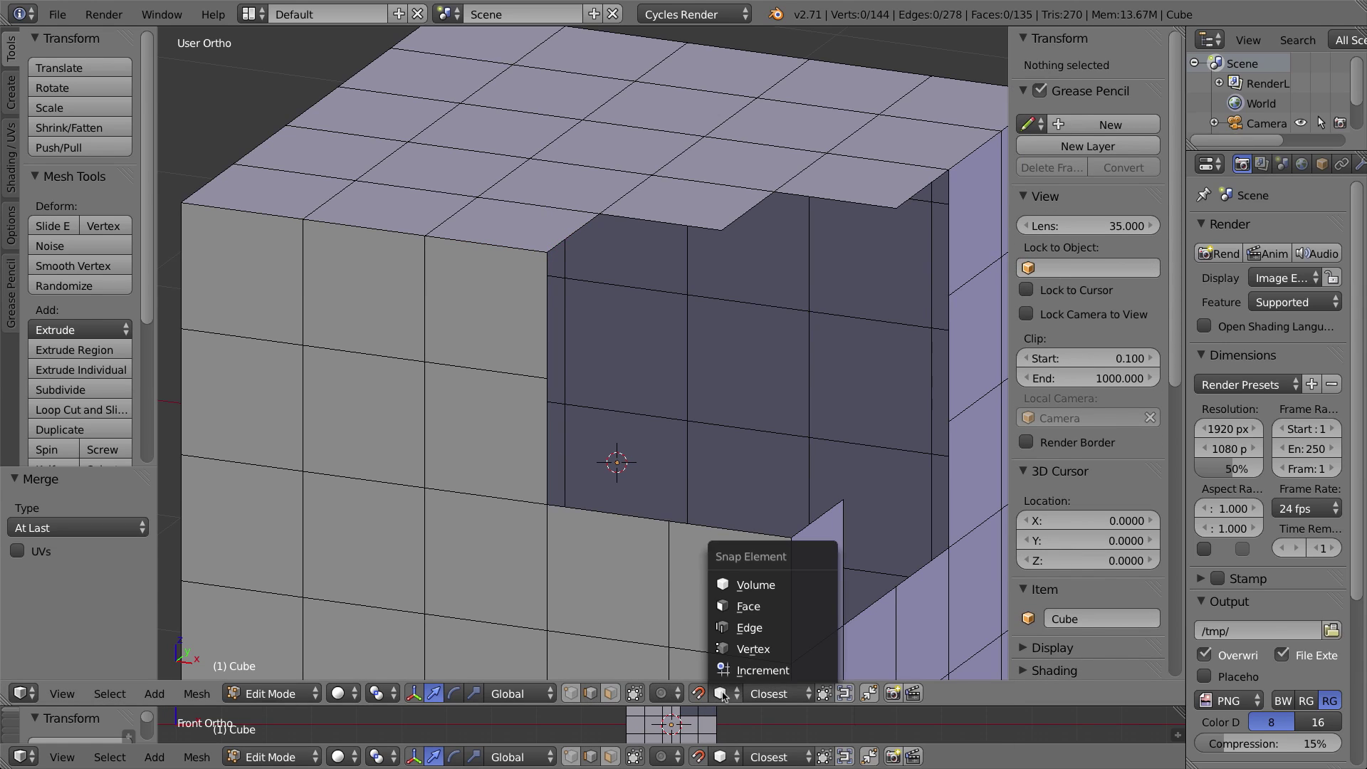
{"action": "left_click", "coordinate": [741, 648]}
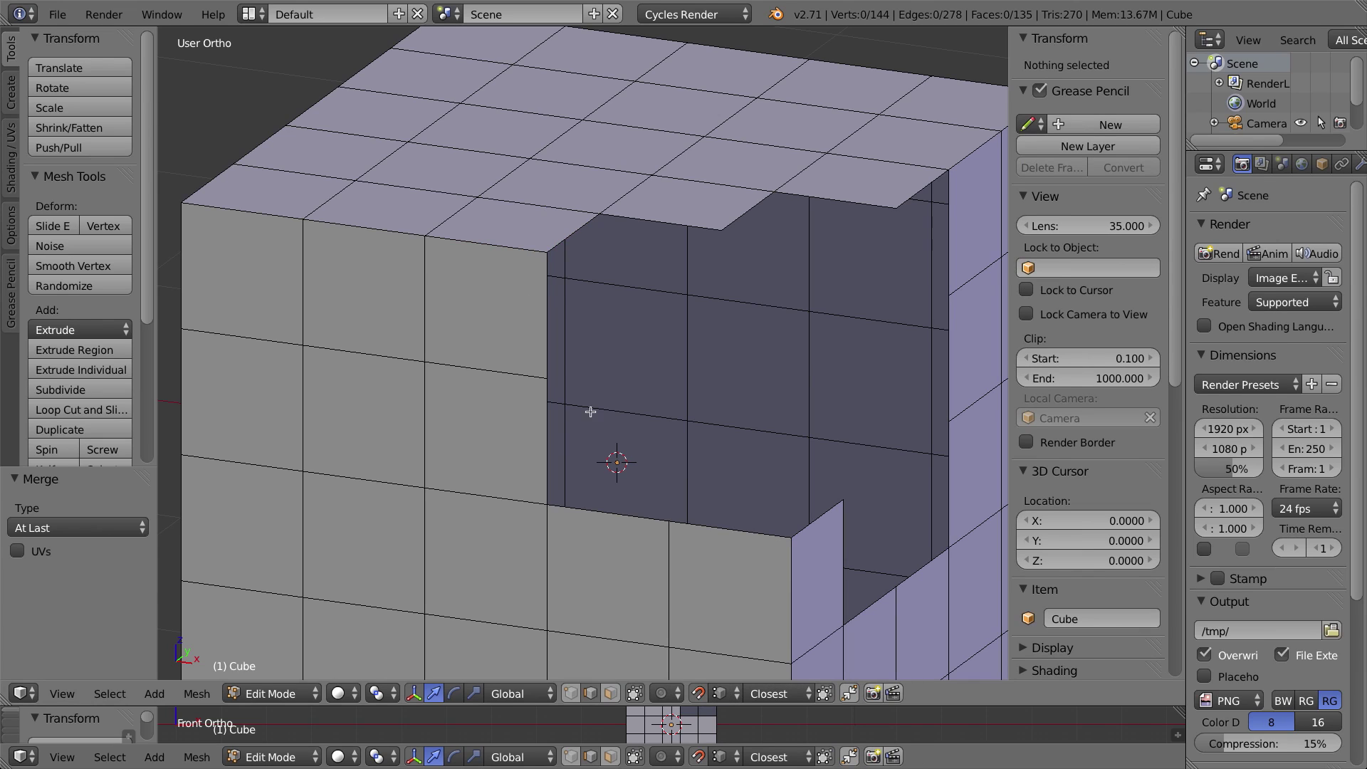
Extrude the hole's left edge path and snap it 0.4 along X to the top corner vertex.
{"action": "right_click", "coordinate": [584, 220]}
{"action": "right_click", "coordinate": [541, 316], "text": "ctrl"}
{"action": "right_click", "coordinate": [545, 428], "text": "ctrl"}
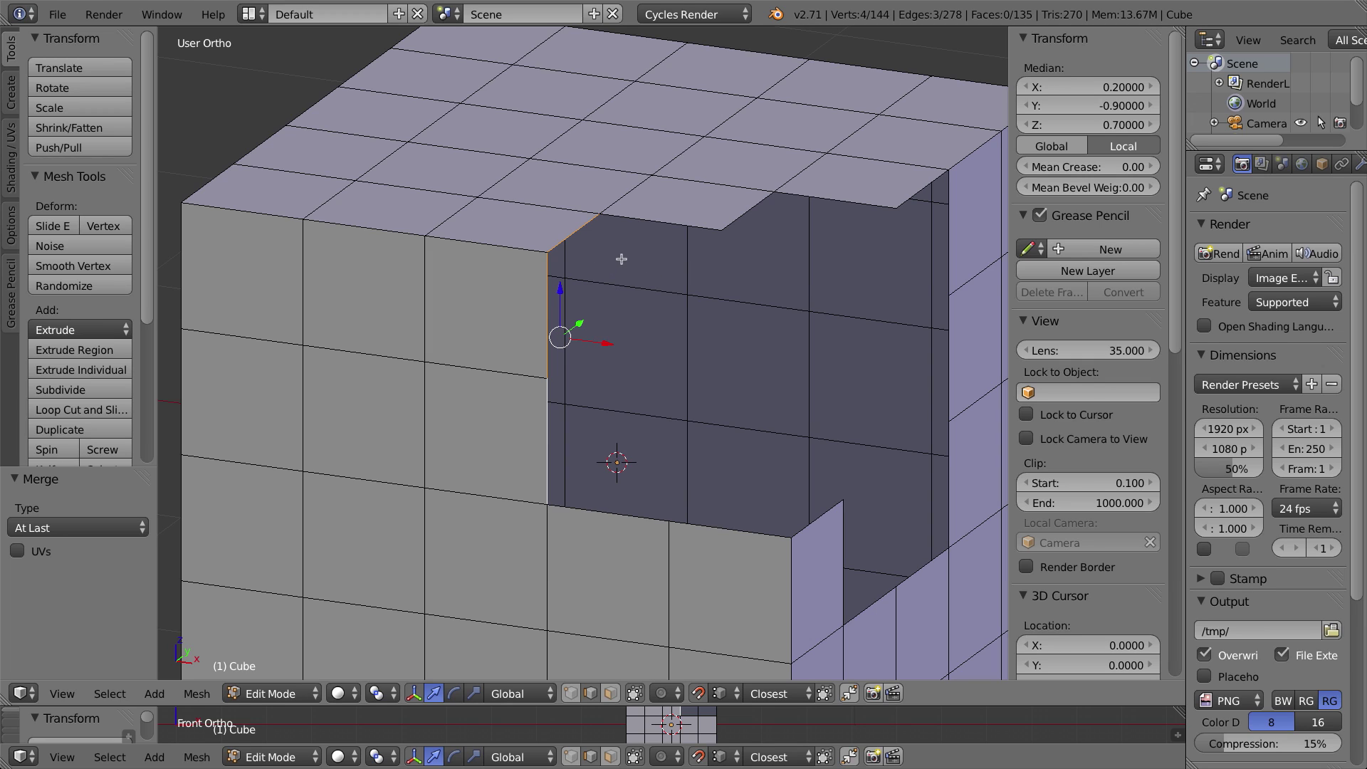
{"action": "key", "text": "e"}
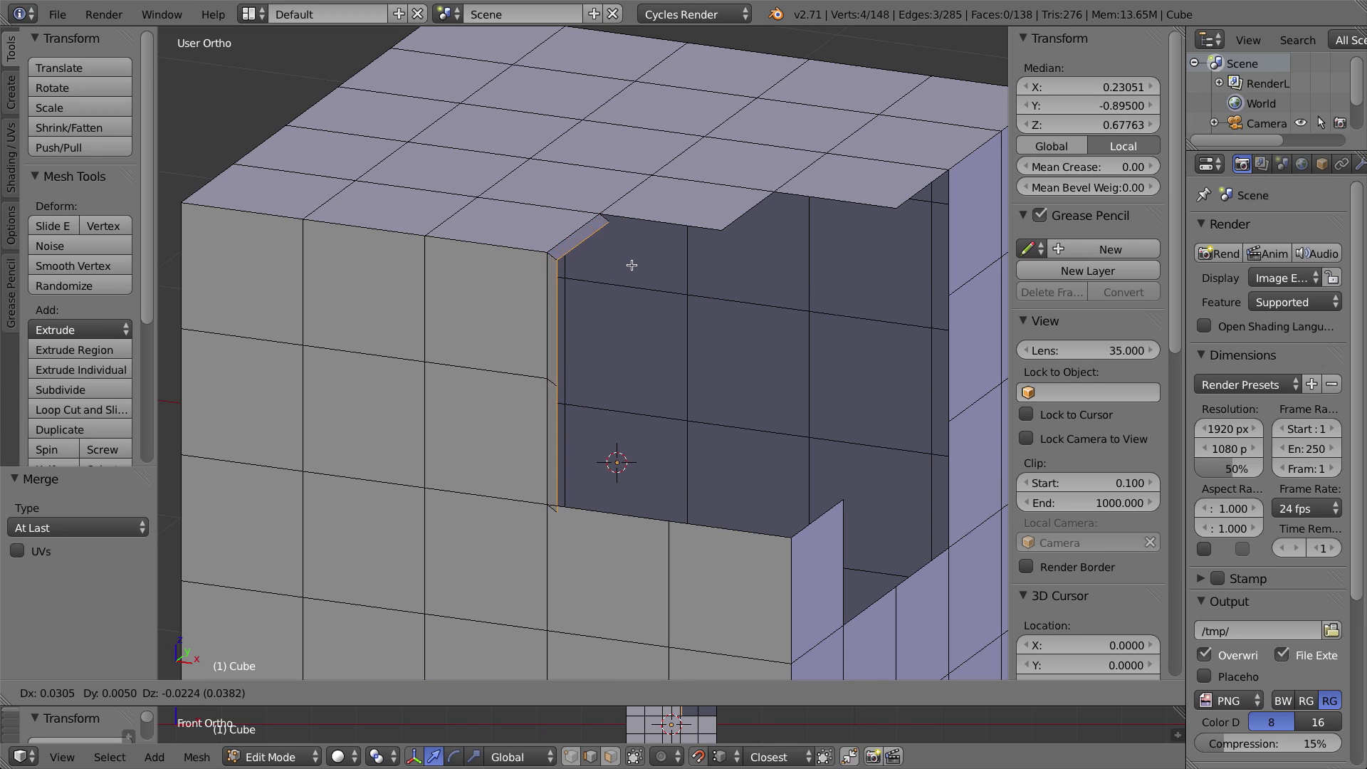
{"action": "right_click", "coordinate": [664, 293]}
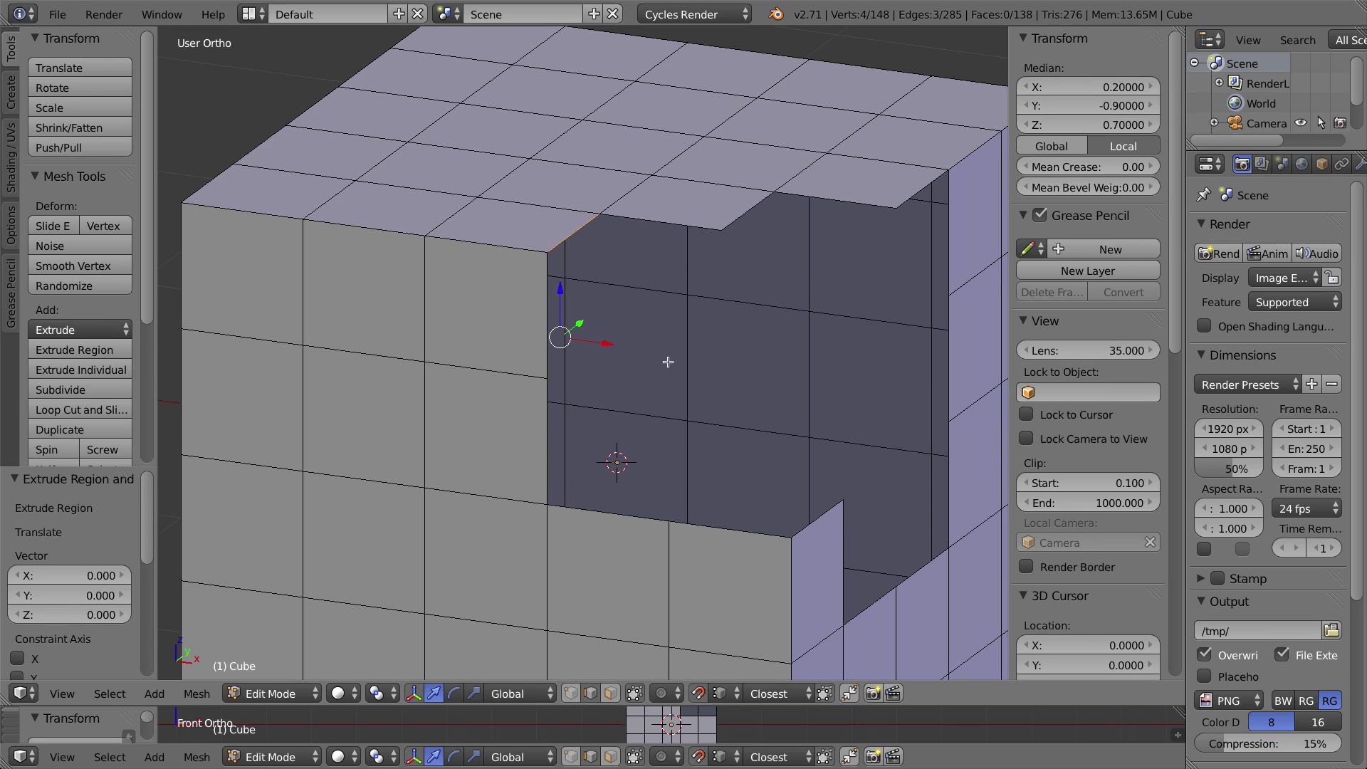
{"action": "key", "text": "g"}
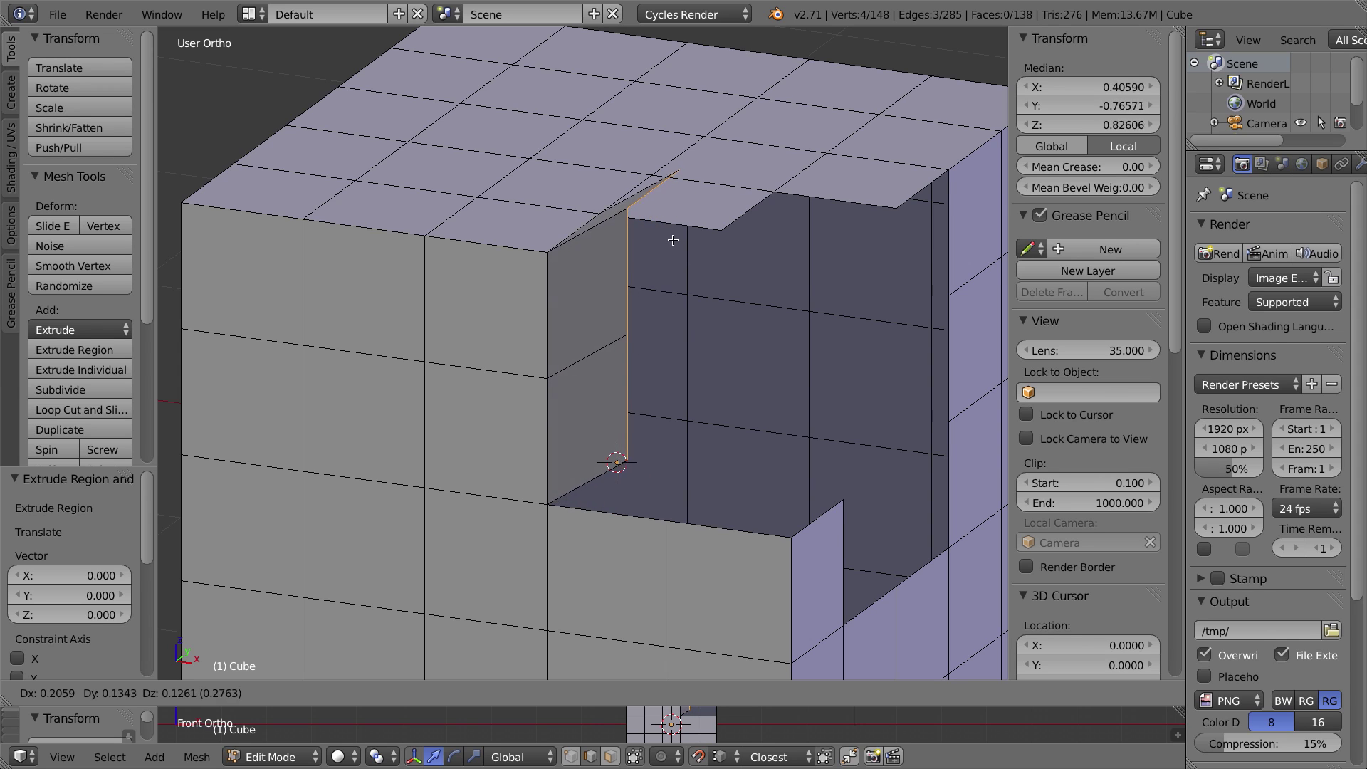
{"action": "key", "text": "ctrl"}
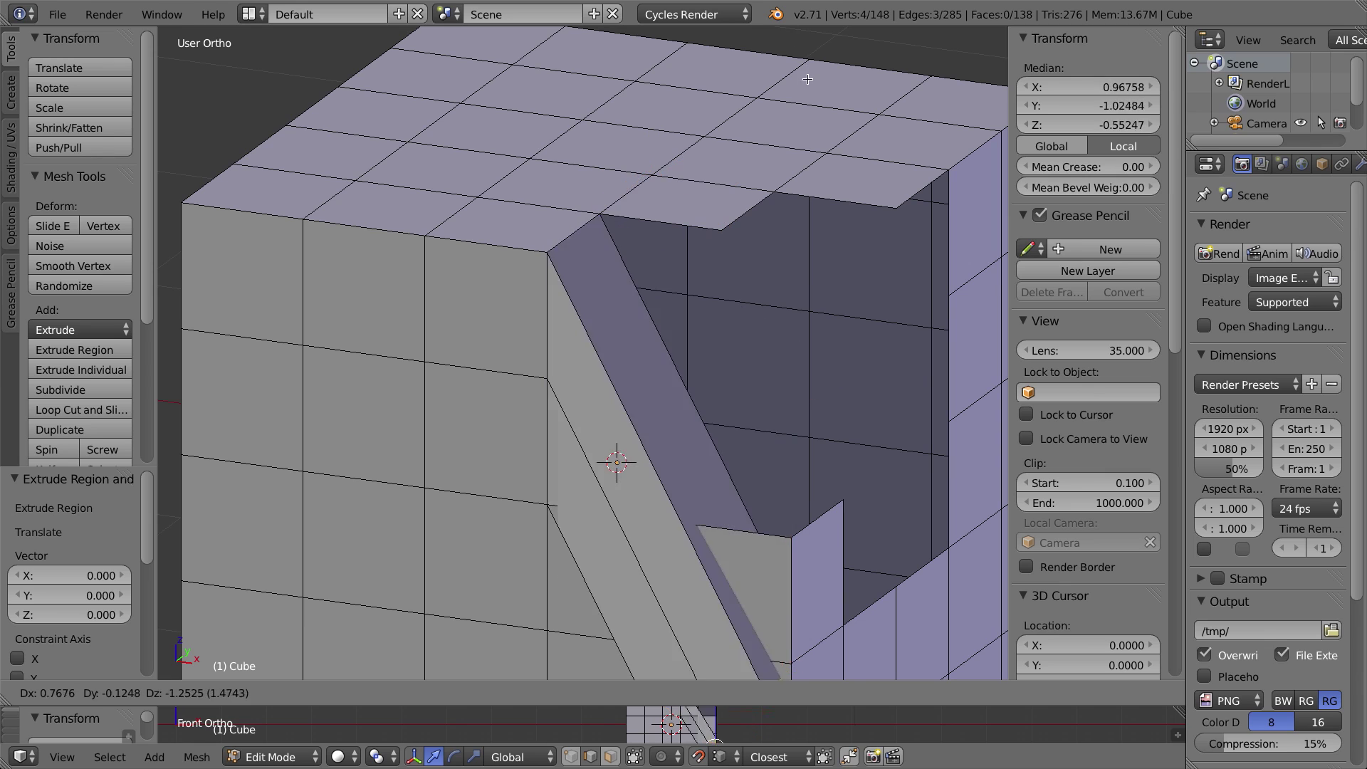
{"action": "key", "text": "ctrl"}
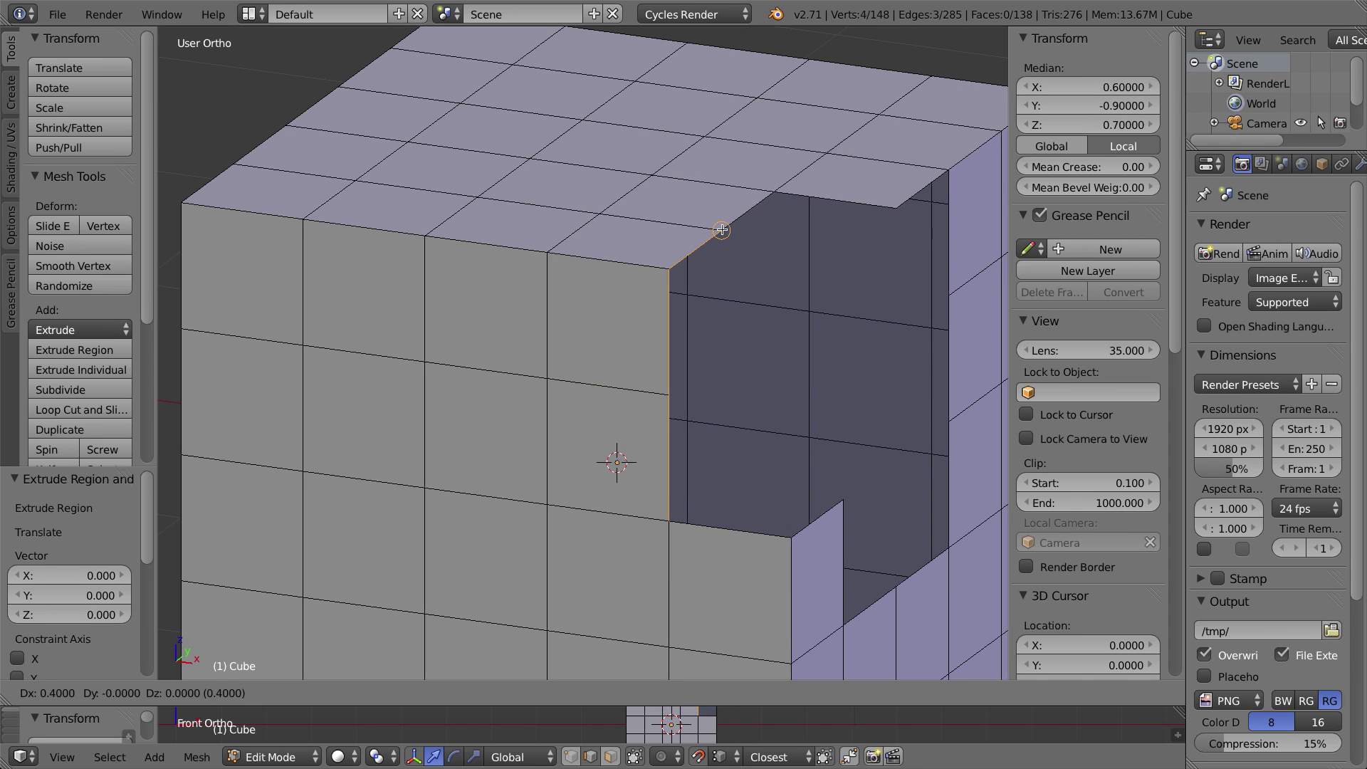
{"action": "left_click", "coordinate": [722, 230]}
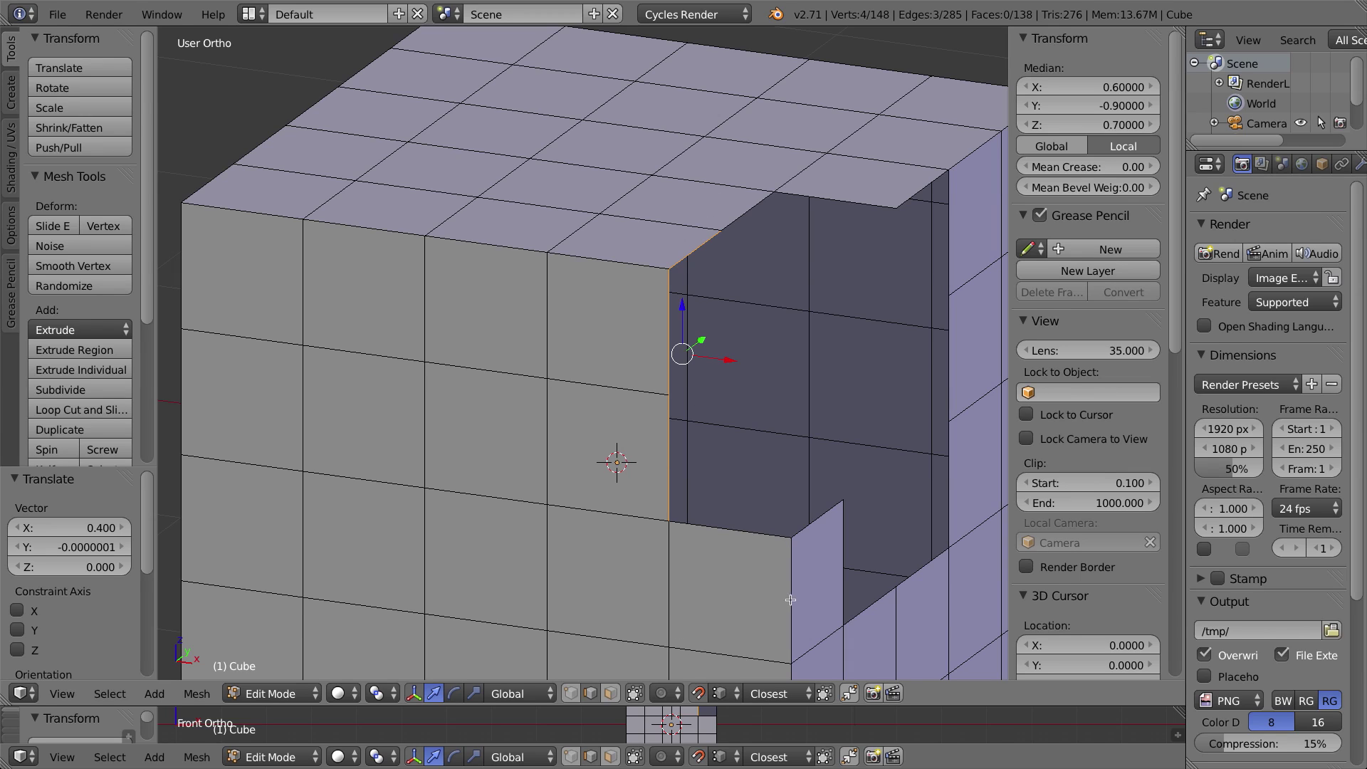
Extrude the hole's vertical, top and lower rim edges into the next 0.4 column.
{"action": "left_click", "coordinate": [755, 214]}
{"action": "left_click", "coordinate": [701, 246], "text": "shift"}
{"action": "left_click", "coordinate": [665, 462], "text": "shift"}
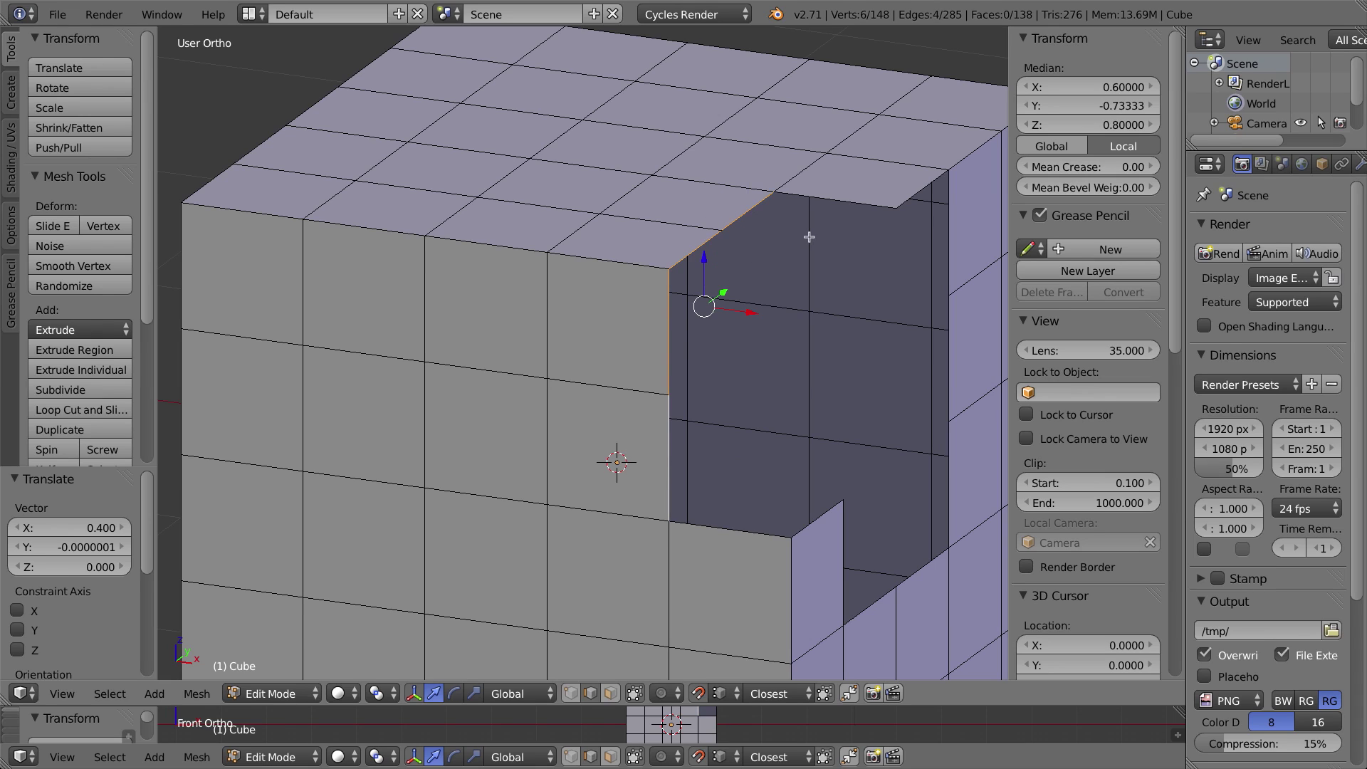
{"action": "key", "text": "e"}
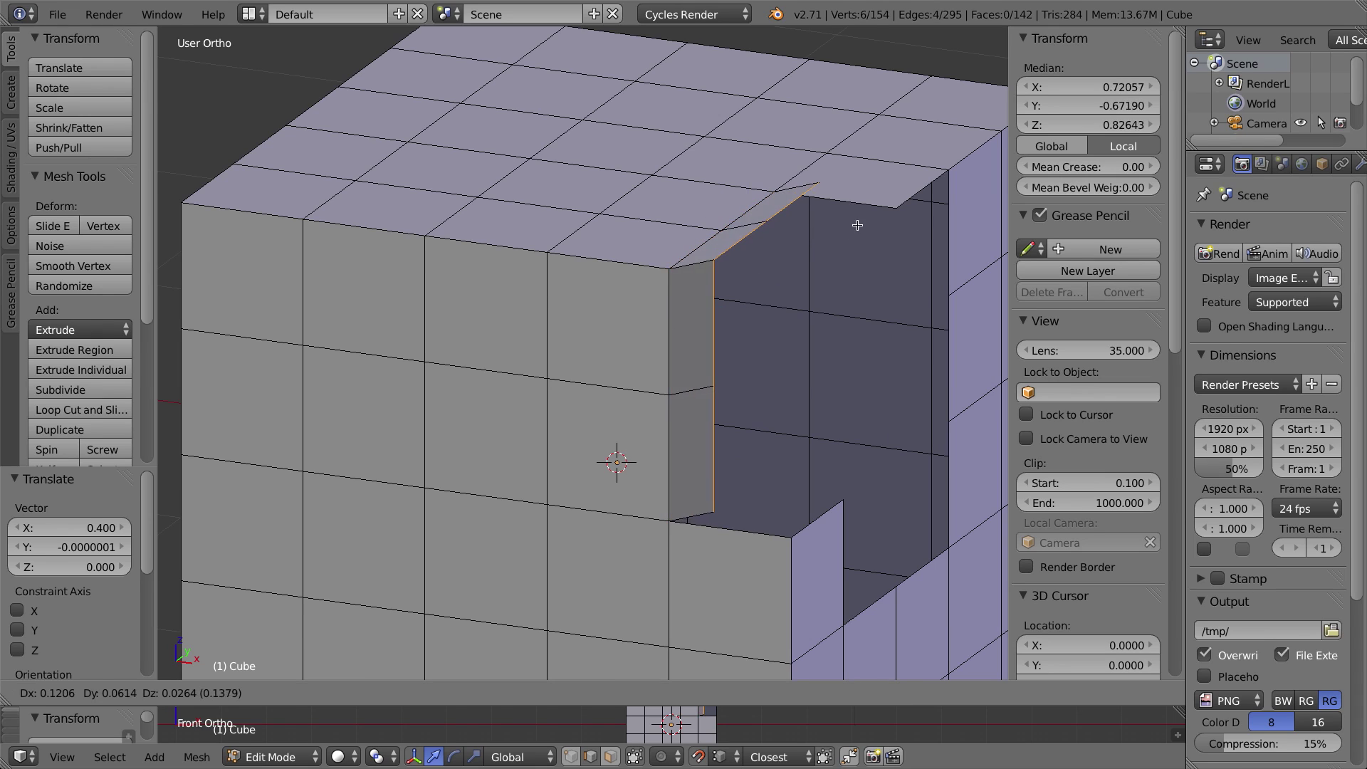
{"action": "left_click", "coordinate": [896, 208]}
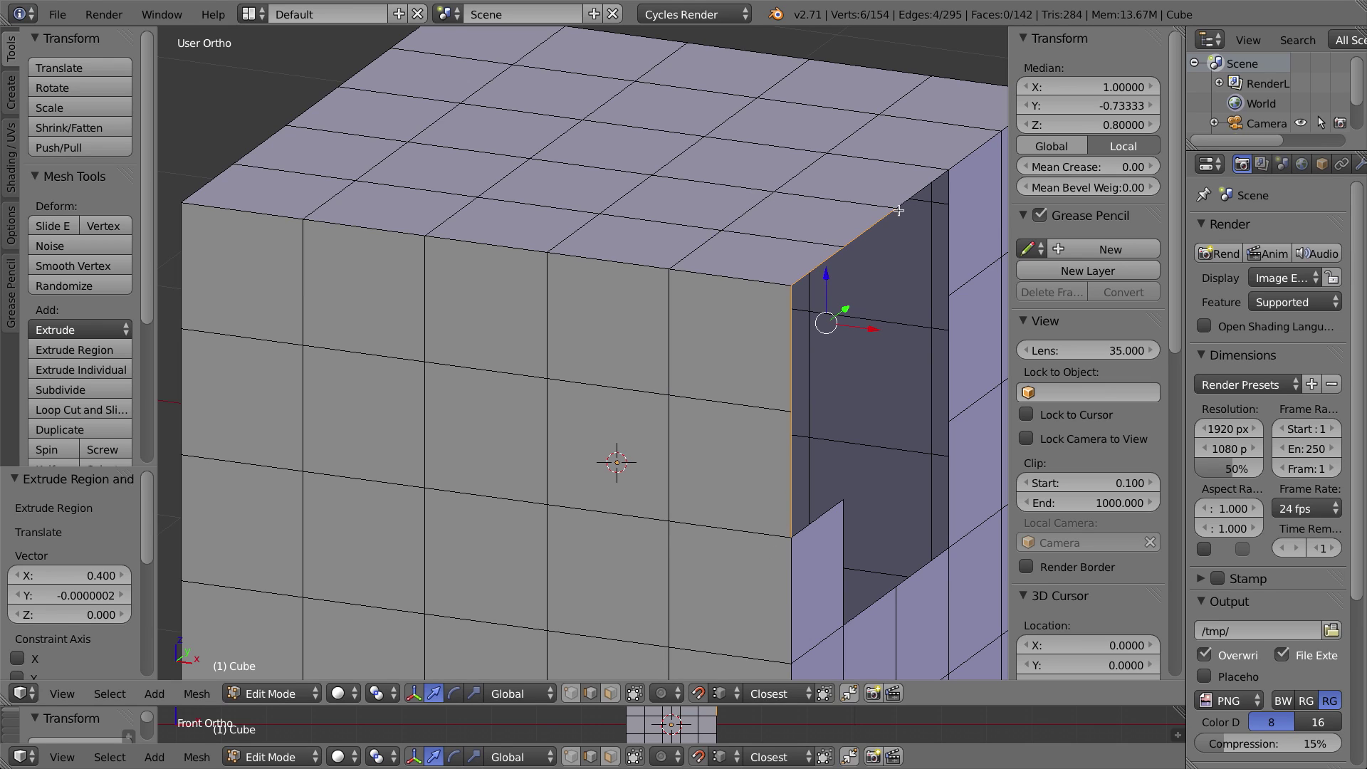
In vertex select mode, select the top corner and nearby top-face vertices, leaving them unmoved.
{"action": "left_click", "coordinate": [570, 693]}
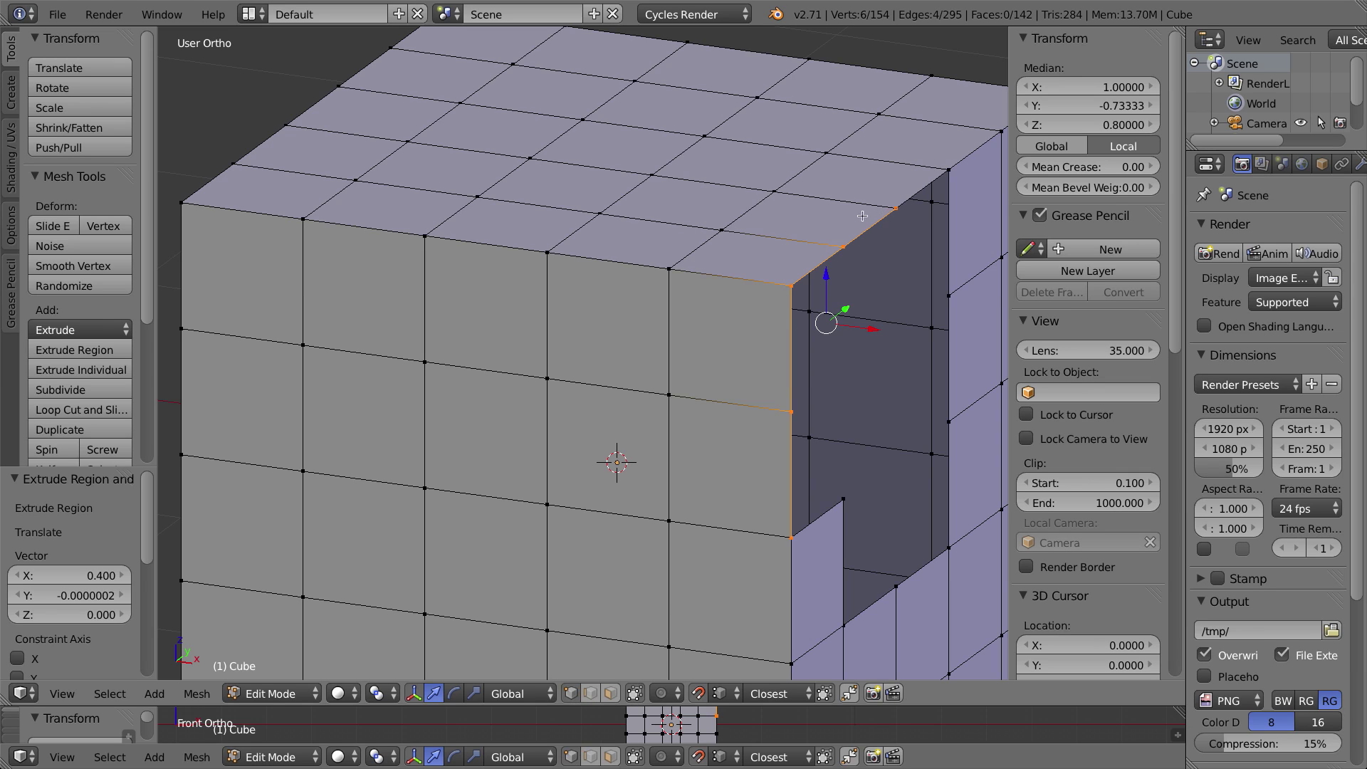
{"action": "right_click", "coordinate": [891, 207]}
{"action": "key", "text": "g"}
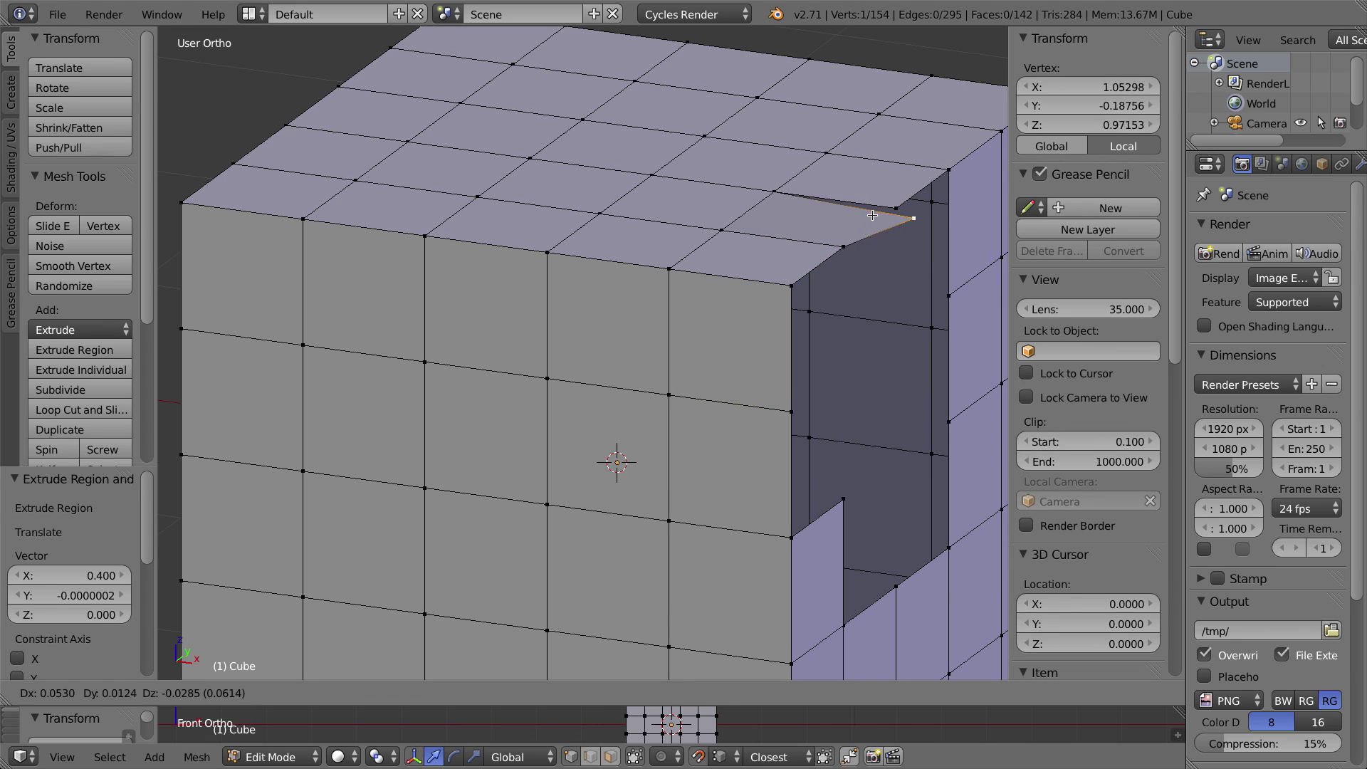
{"action": "left_click", "coordinate": [896, 208]}
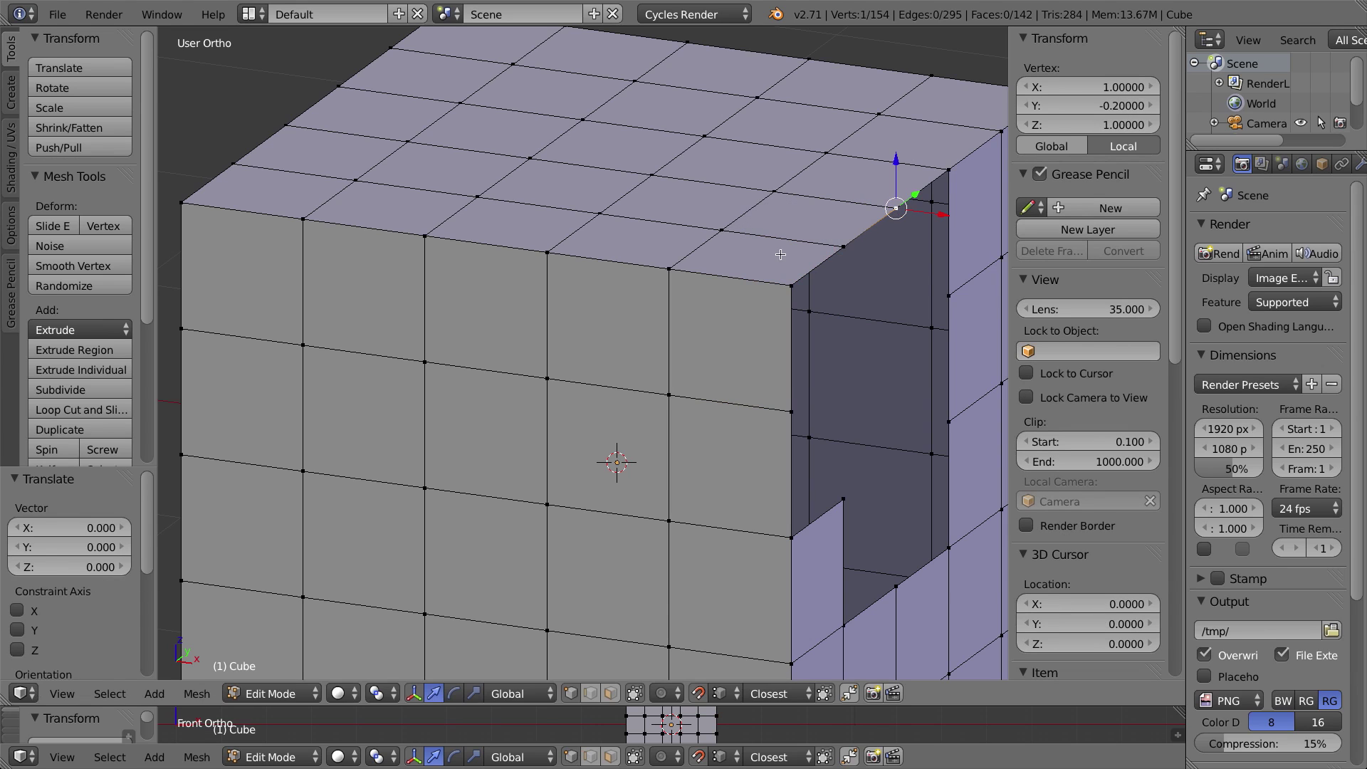
{"action": "right_click", "coordinate": [736, 234]}
{"action": "key", "text": "g"}
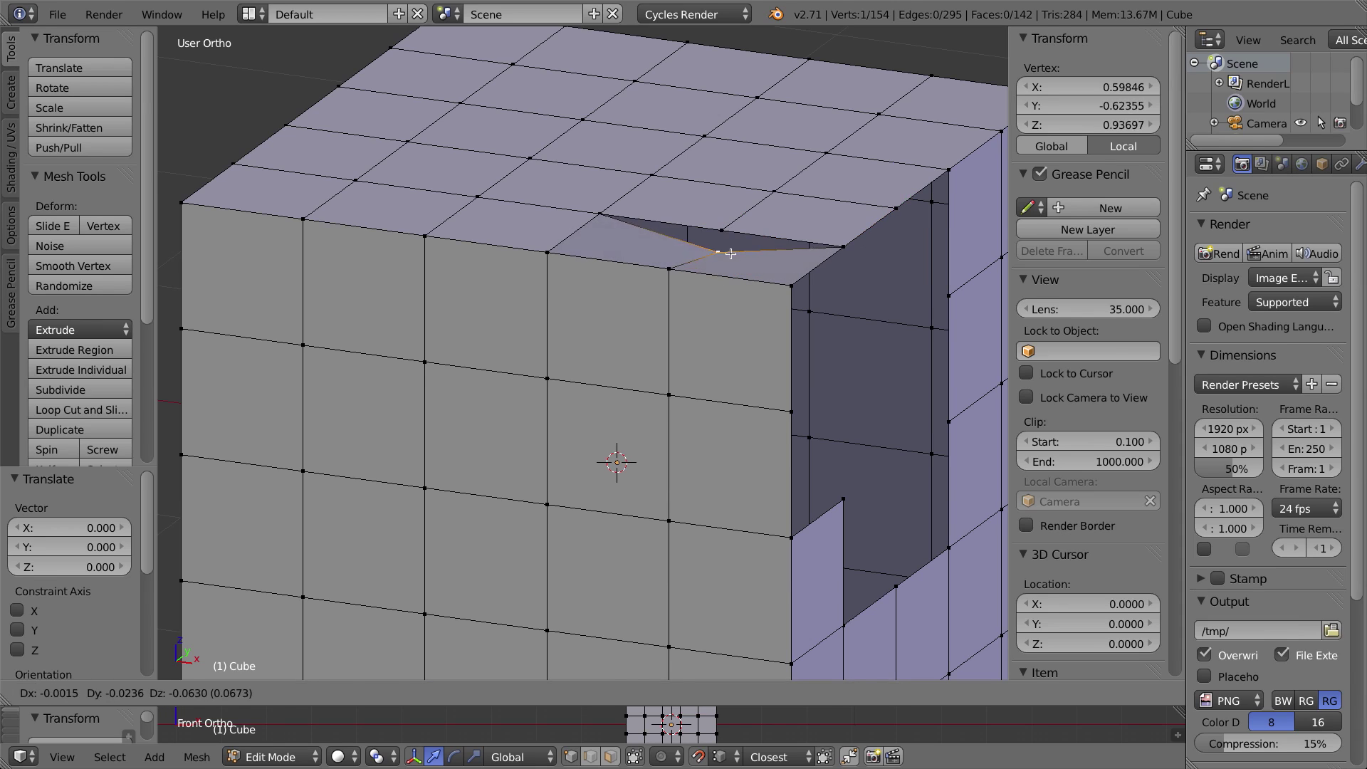
{"action": "right_click", "coordinate": [814, 259]}
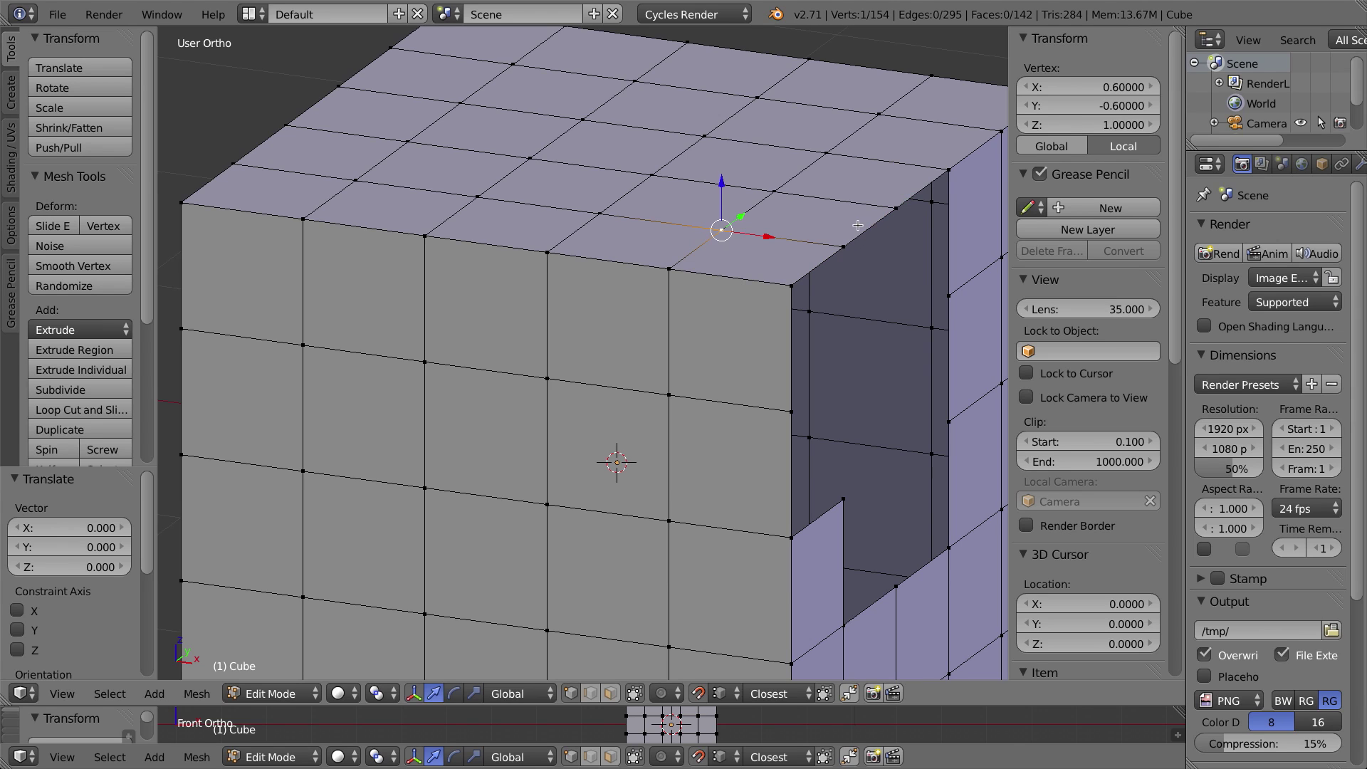
Select all, run Remove Doubles to merge the 5 overlapping vertices, then deselect everything.
{"action": "key", "text": "a"}
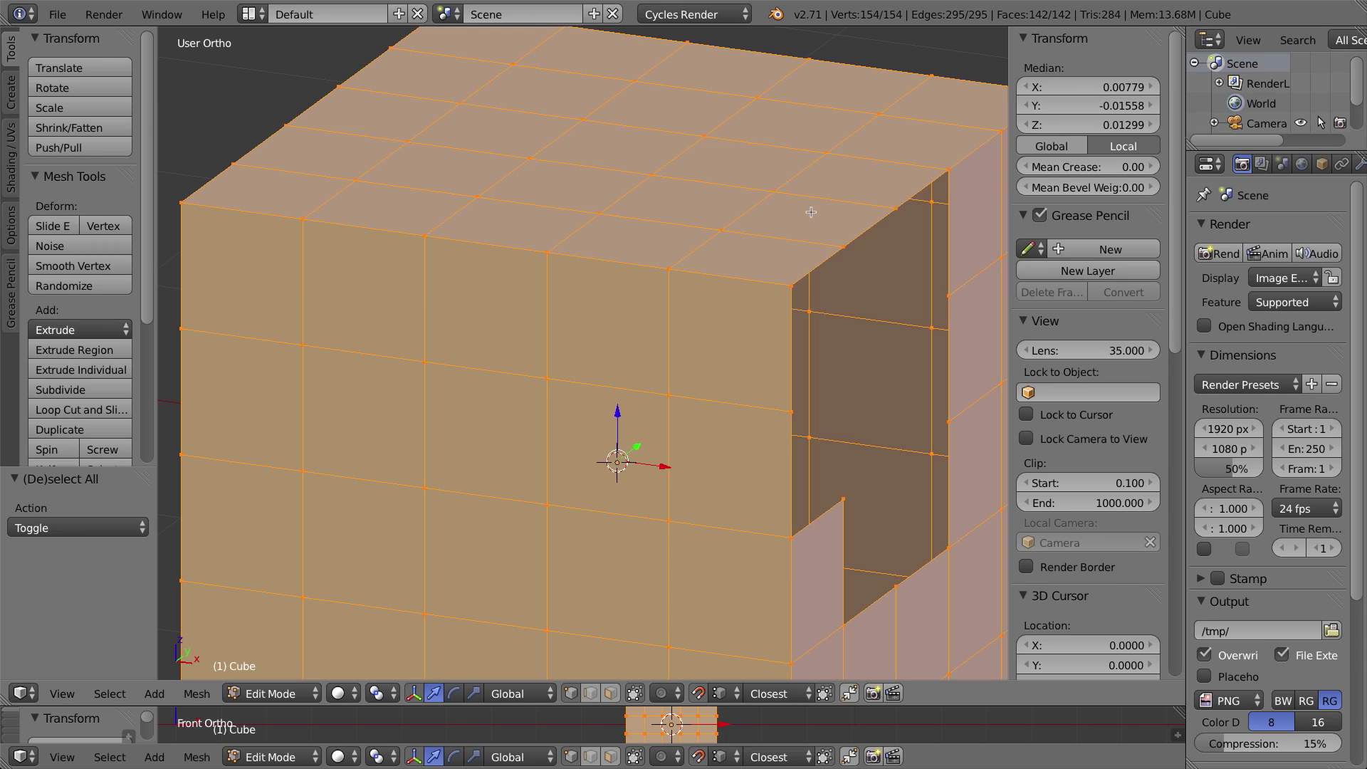
{"action": "key", "text": "ctrl+v"}
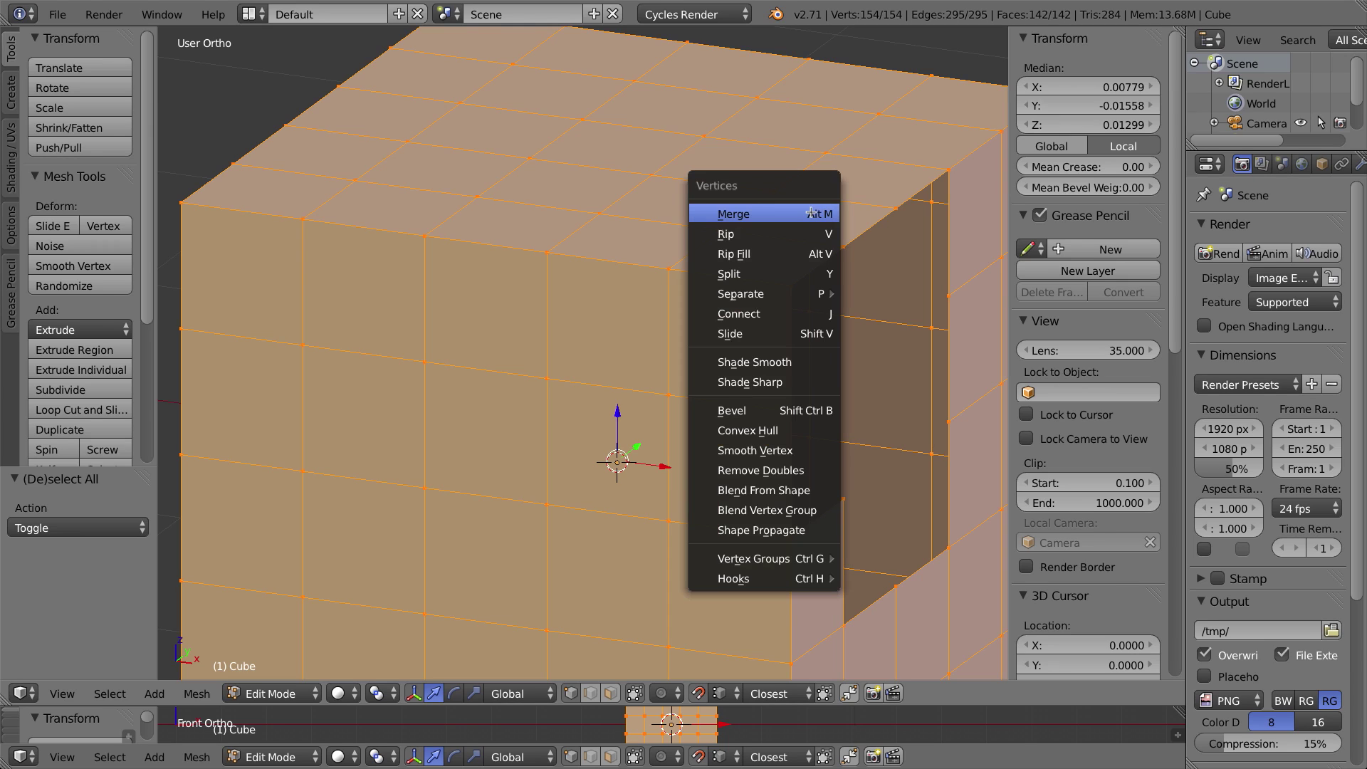
{"action": "left_click", "coordinate": [789, 471]}
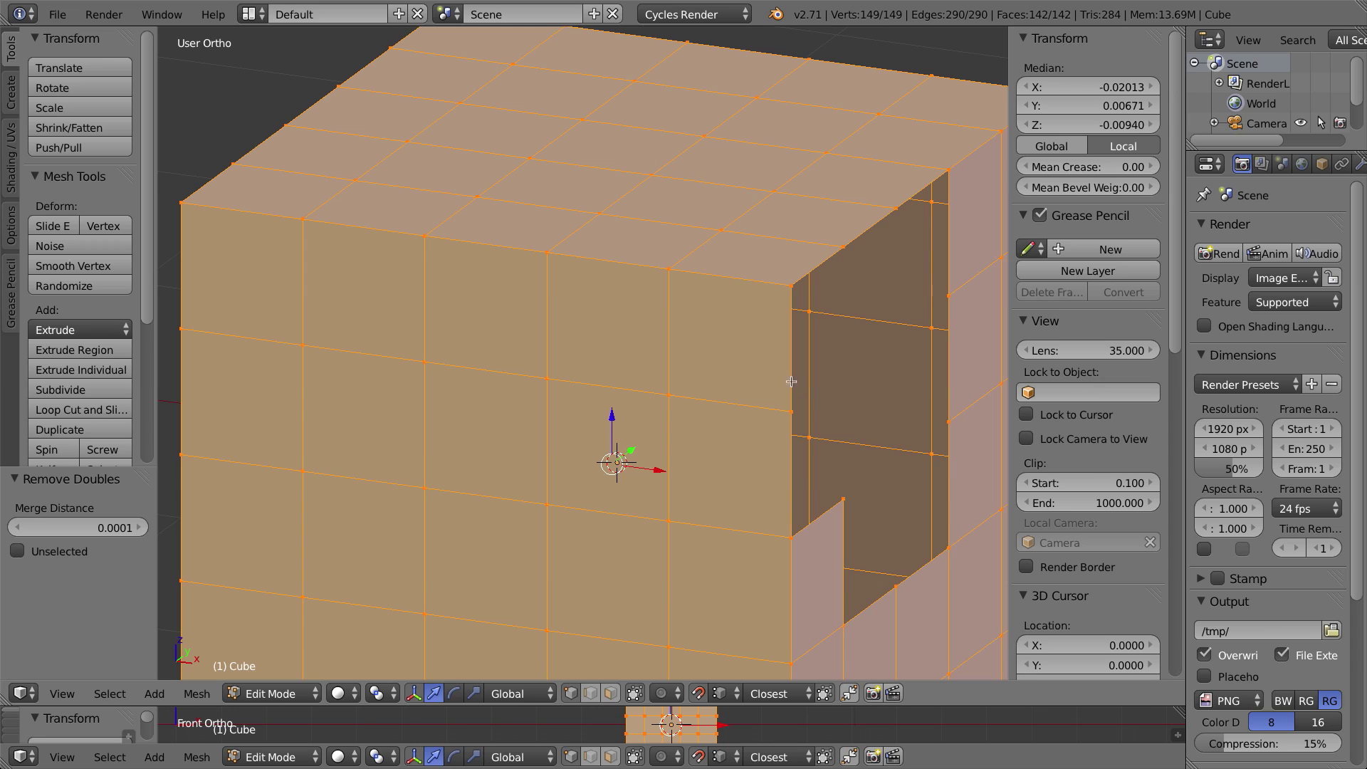
{"action": "key", "text": "a"}
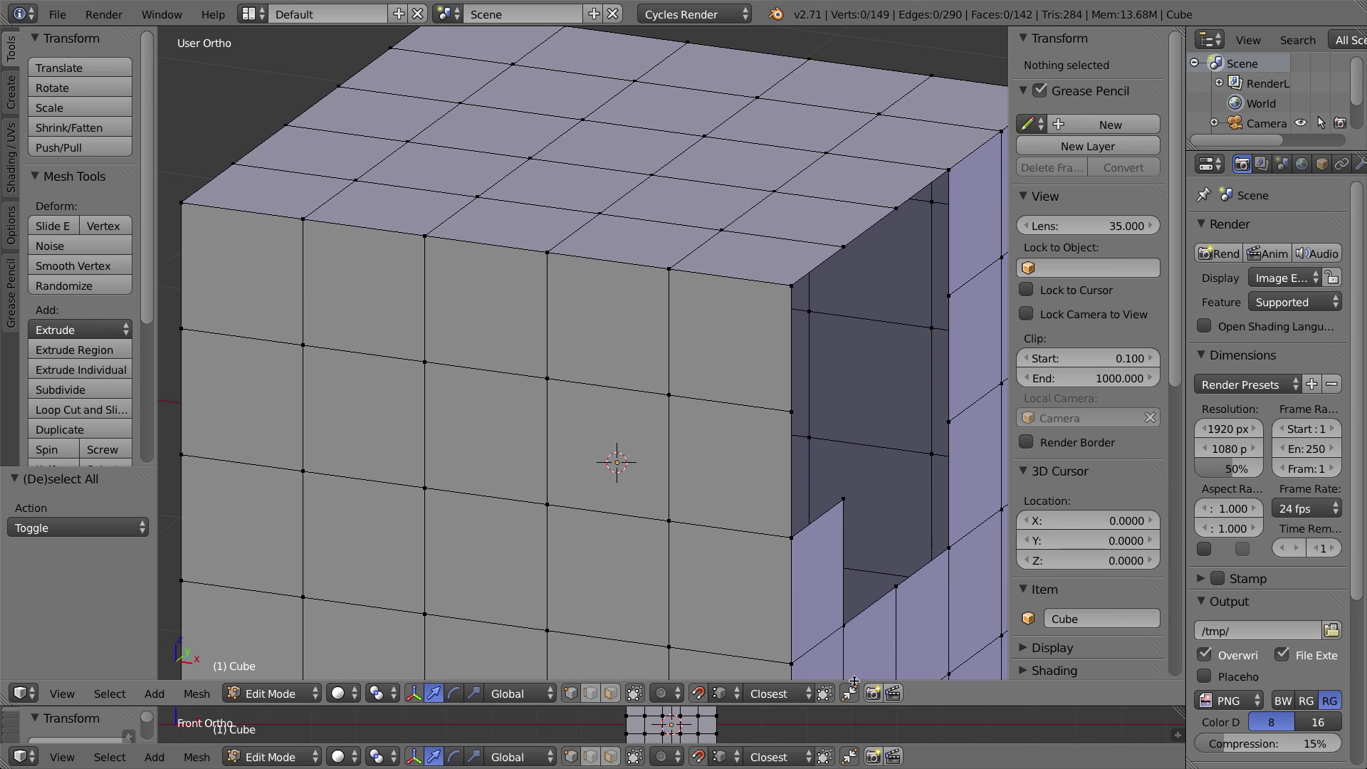
Extrude the hole's top edge 0.4 units downward.
{"action": "middle_click_drag", "start_coordinate": [918, 365], "coordinate": [754, 416], "text": "shift"}
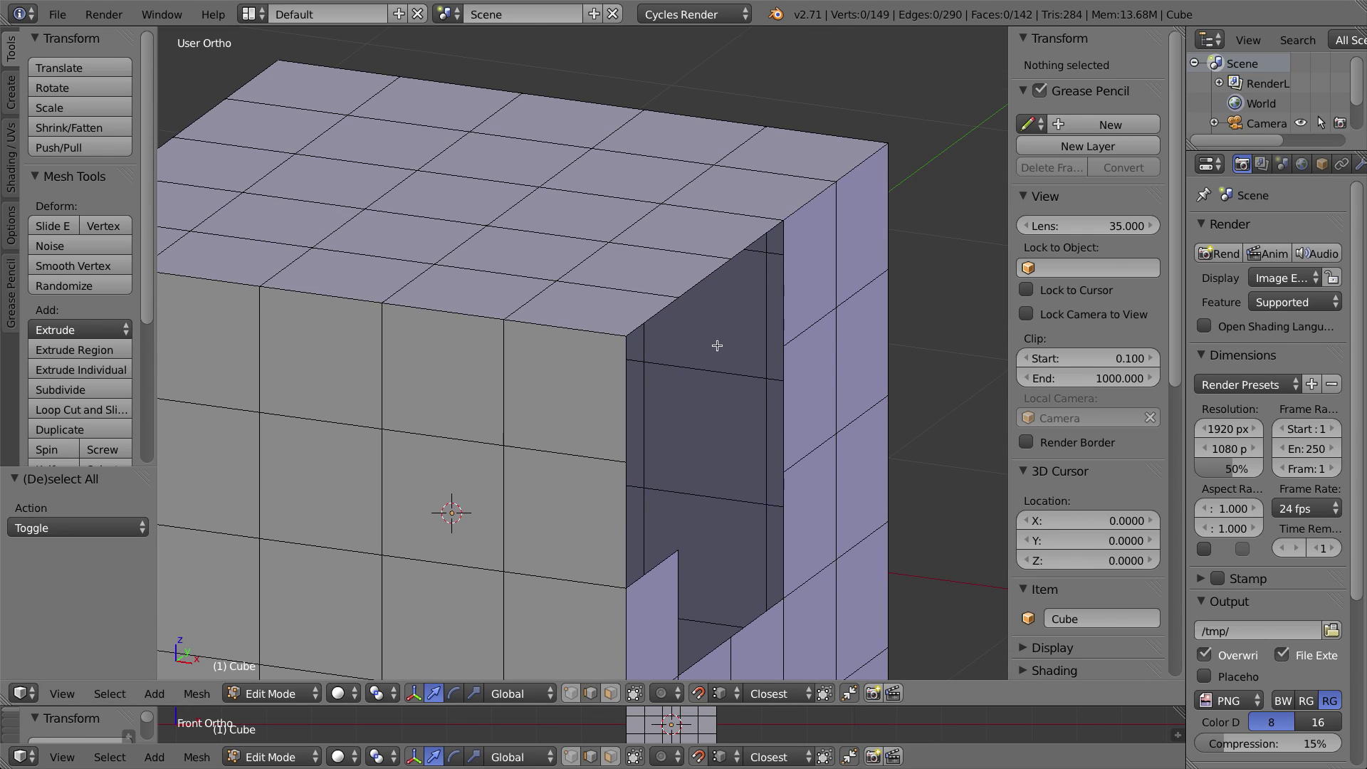
{"action": "right_click", "coordinate": [645, 322], "text": "alt"}
{"action": "right_click", "coordinate": [751, 244], "text": "shift"}
{"action": "middle_click_drag", "start_coordinate": [750, 244], "coordinate": [733, 320]}
{"action": "key", "text": "e"}
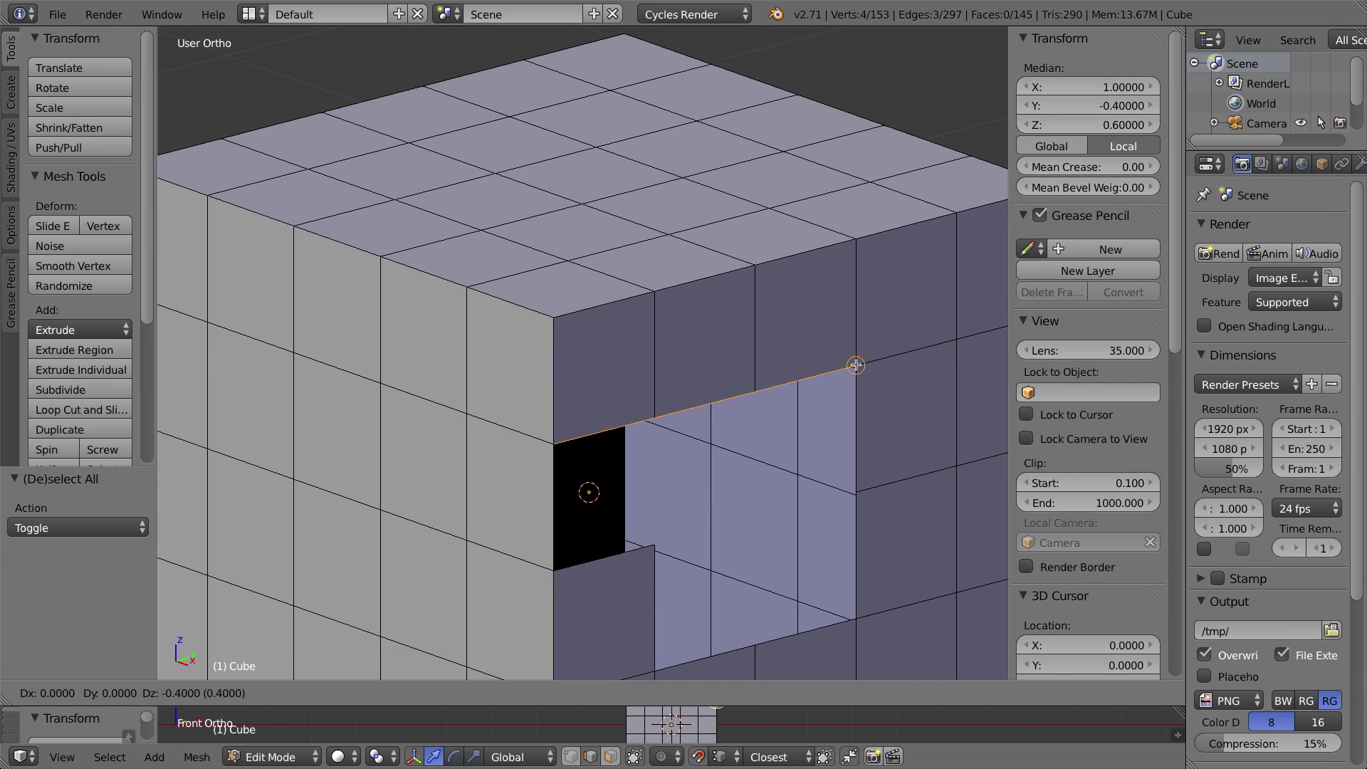
{"action": "left_click", "coordinate": [856, 365]}
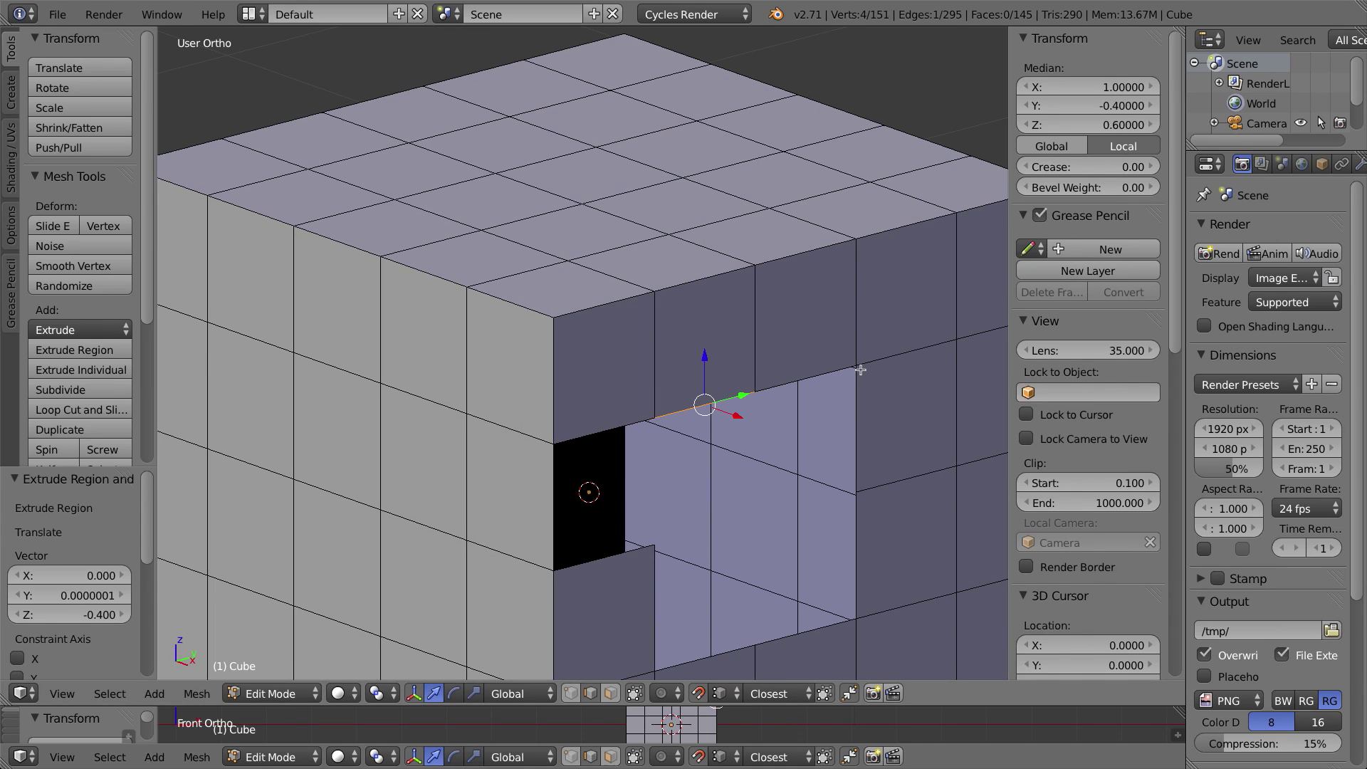
Select the corner vertex beside the hole in vertex mode, cancel its move, and deselect it.
{"action": "left_click", "coordinate": [570, 693]}
{"action": "right_click", "coordinate": [552, 443]}
{"action": "key", "text": "g"}
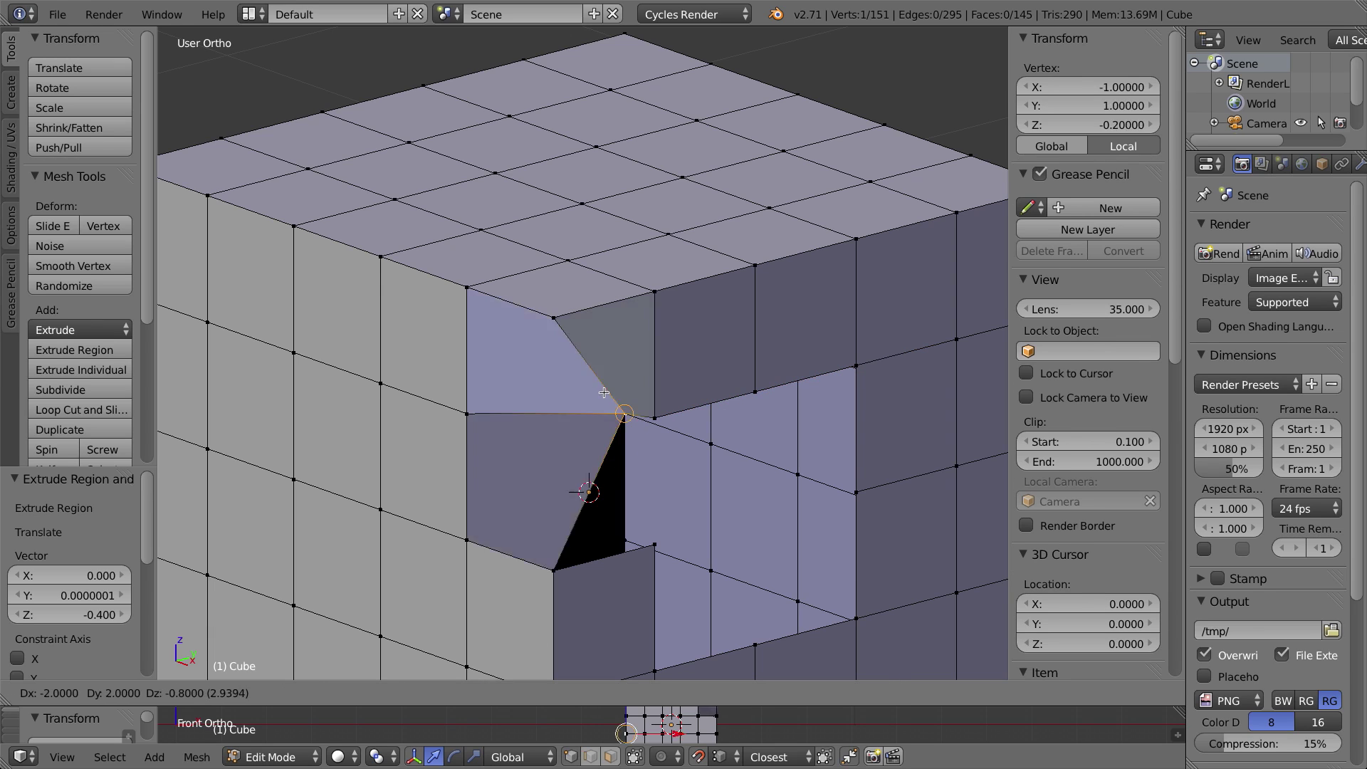
{"action": "key", "text": "Escape"}
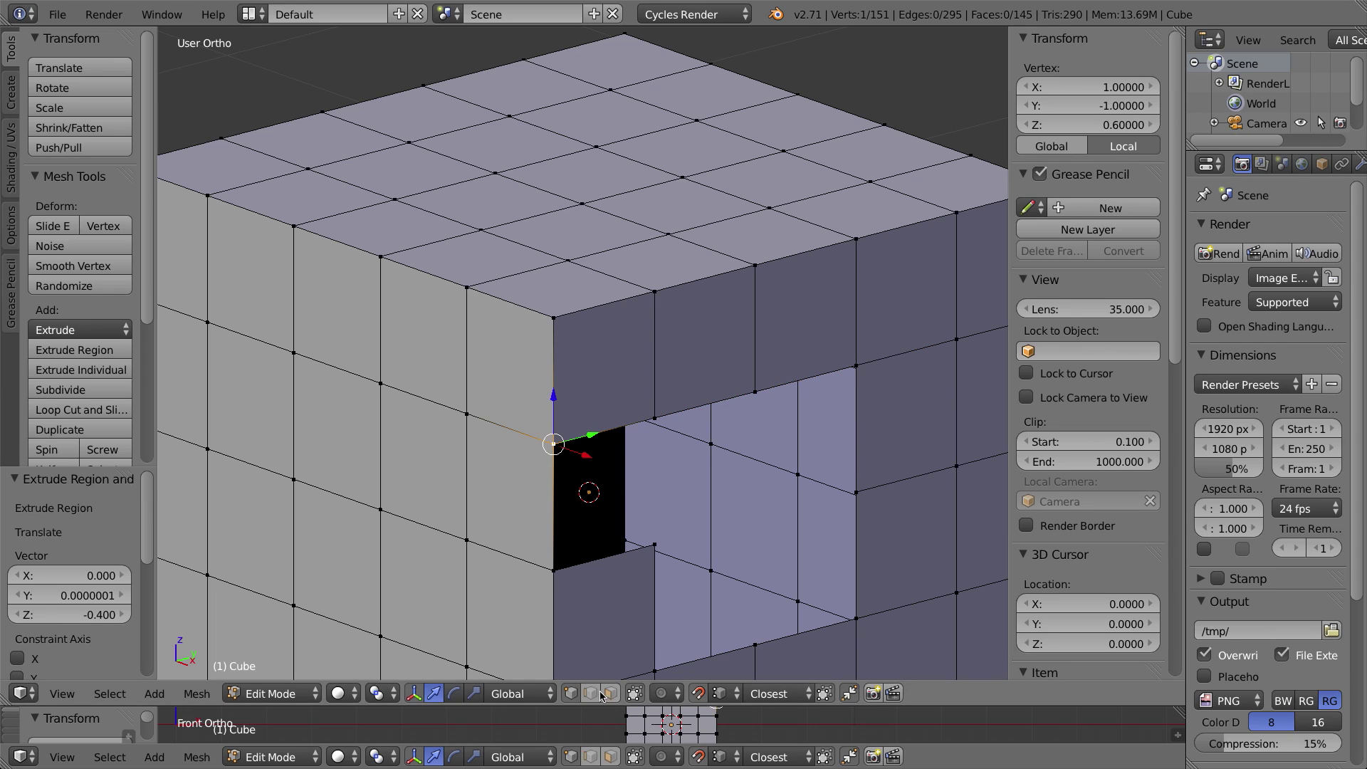
{"action": "key", "text": "a"}
Extrude the side edge 0.4 across the hole and the edge above it downward.
{"action": "right_click", "coordinate": [566, 506]}
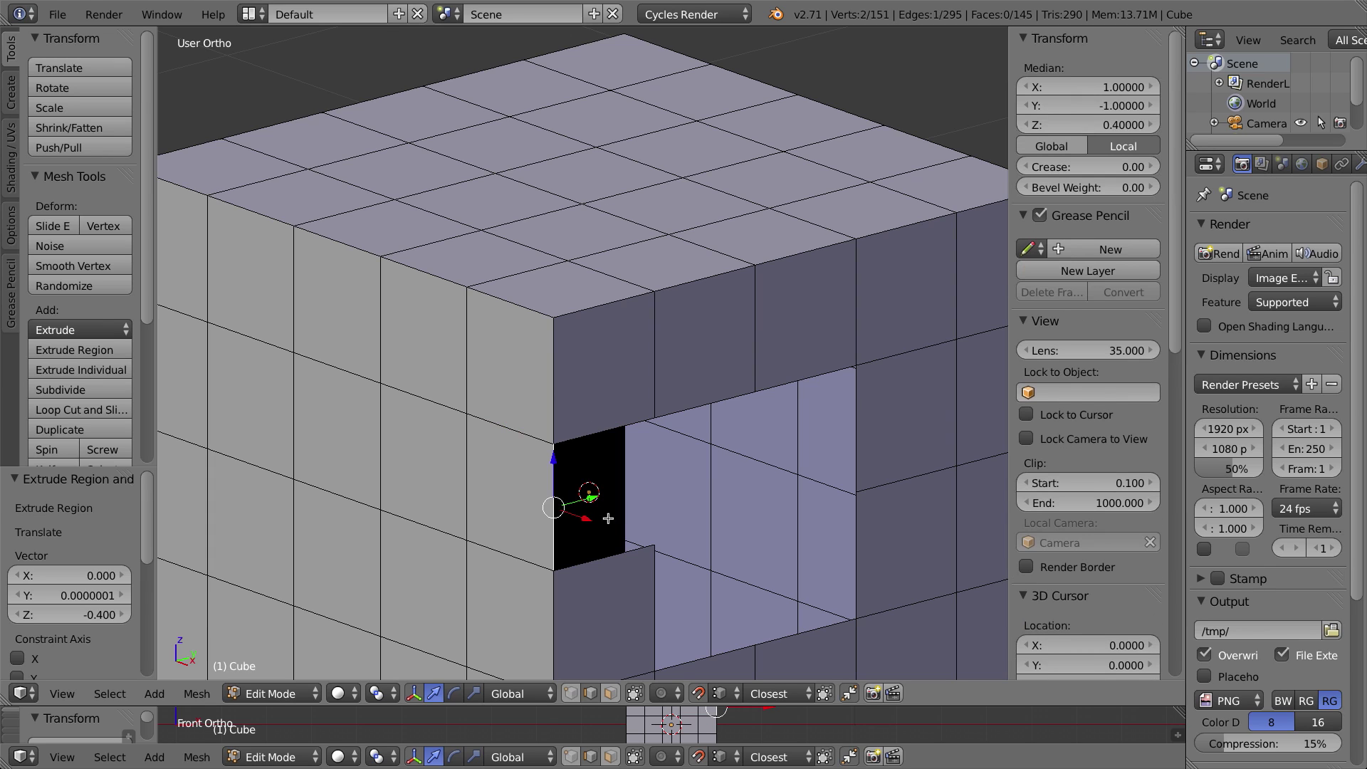
{"action": "key", "text": "e"}
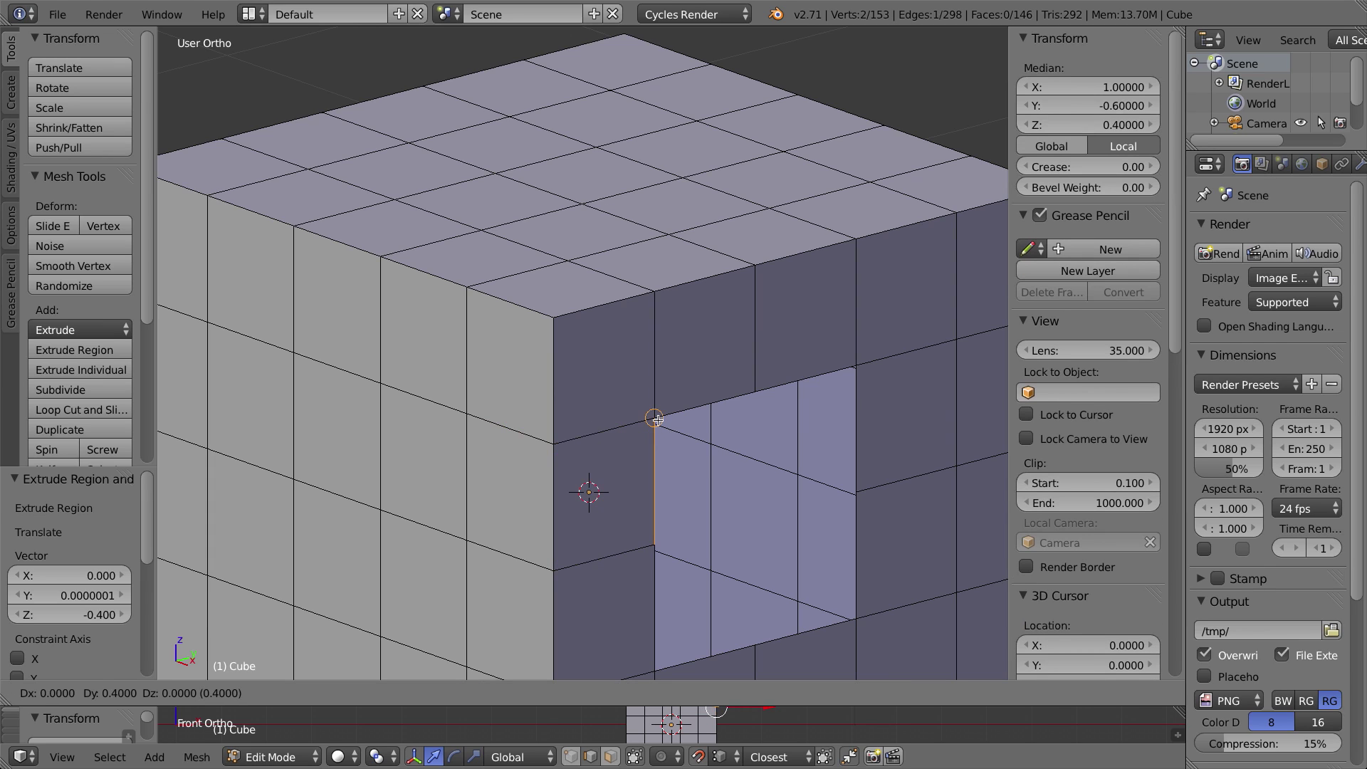
{"action": "left_click", "coordinate": [655, 417]}
{"action": "right_click", "coordinate": [721, 397]}
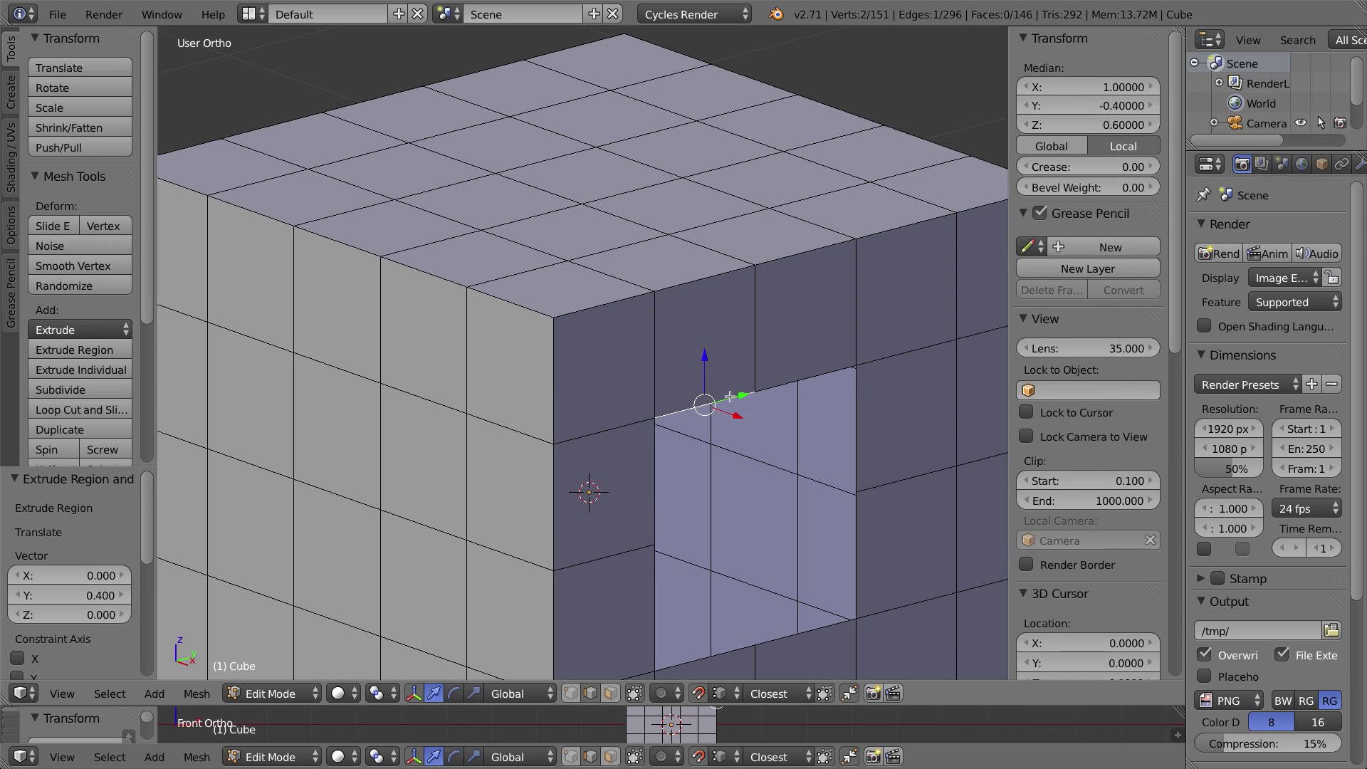
{"action": "key", "text": "e"}
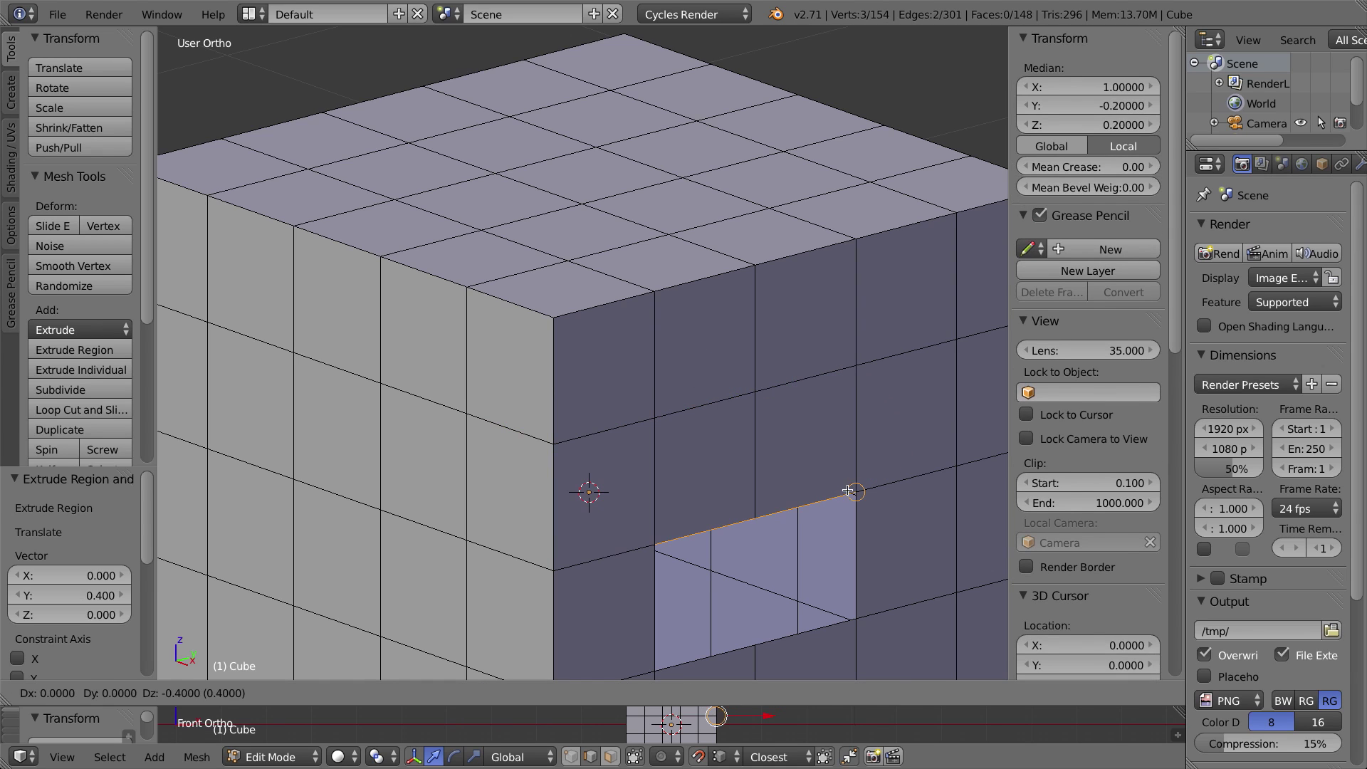
{"action": "left_click", "coordinate": [854, 491]}
Extrude the two edges along the hole's top downward to close it.
{"action": "right_click", "coordinate": [737, 512]}
{"action": "right_click", "coordinate": [805, 505], "text": "shift"}
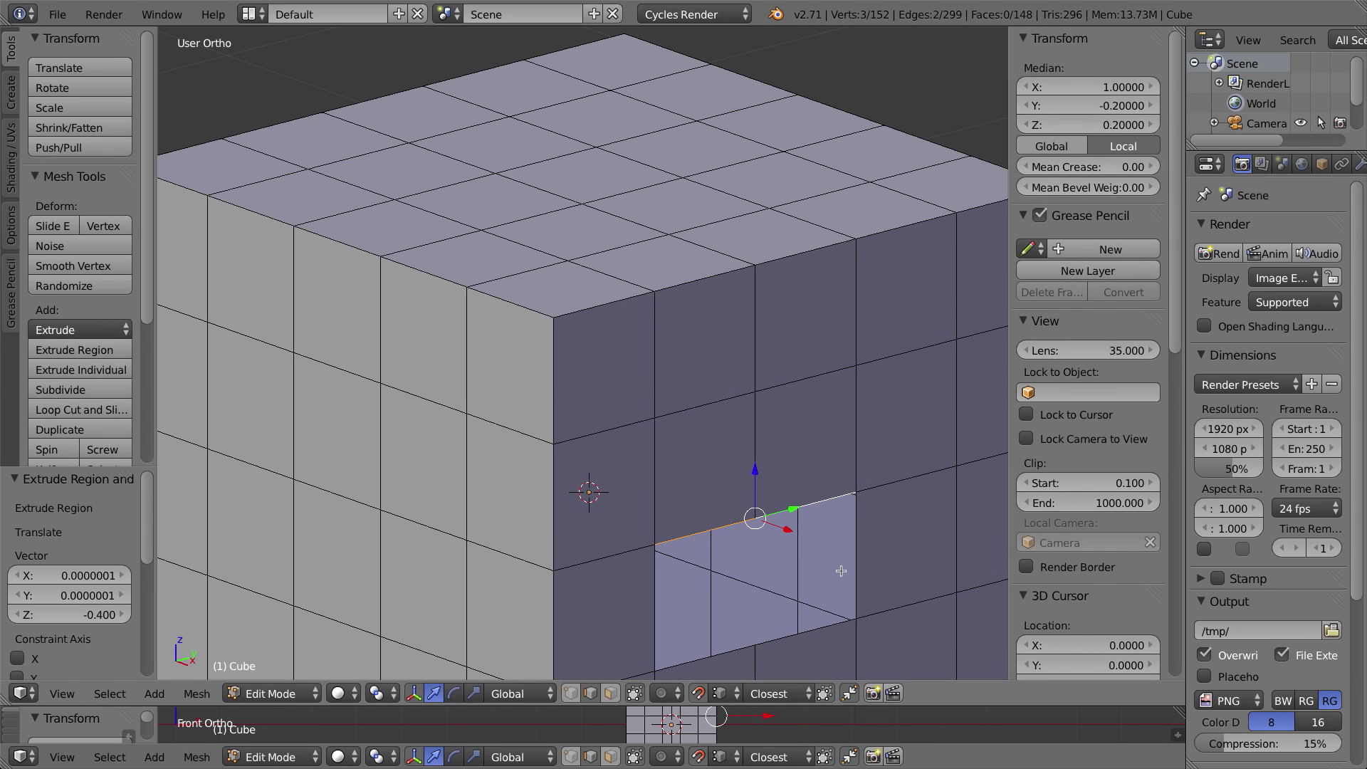
{"action": "key", "text": "e"}
{"action": "left_click", "coordinate": [855, 616]}
Zoom out on the closed cube and choose a different Snap Element target.
{"action": "scroll", "coordinate": [779, 416], "scroll_direction": "down", "scroll_amount": 4}
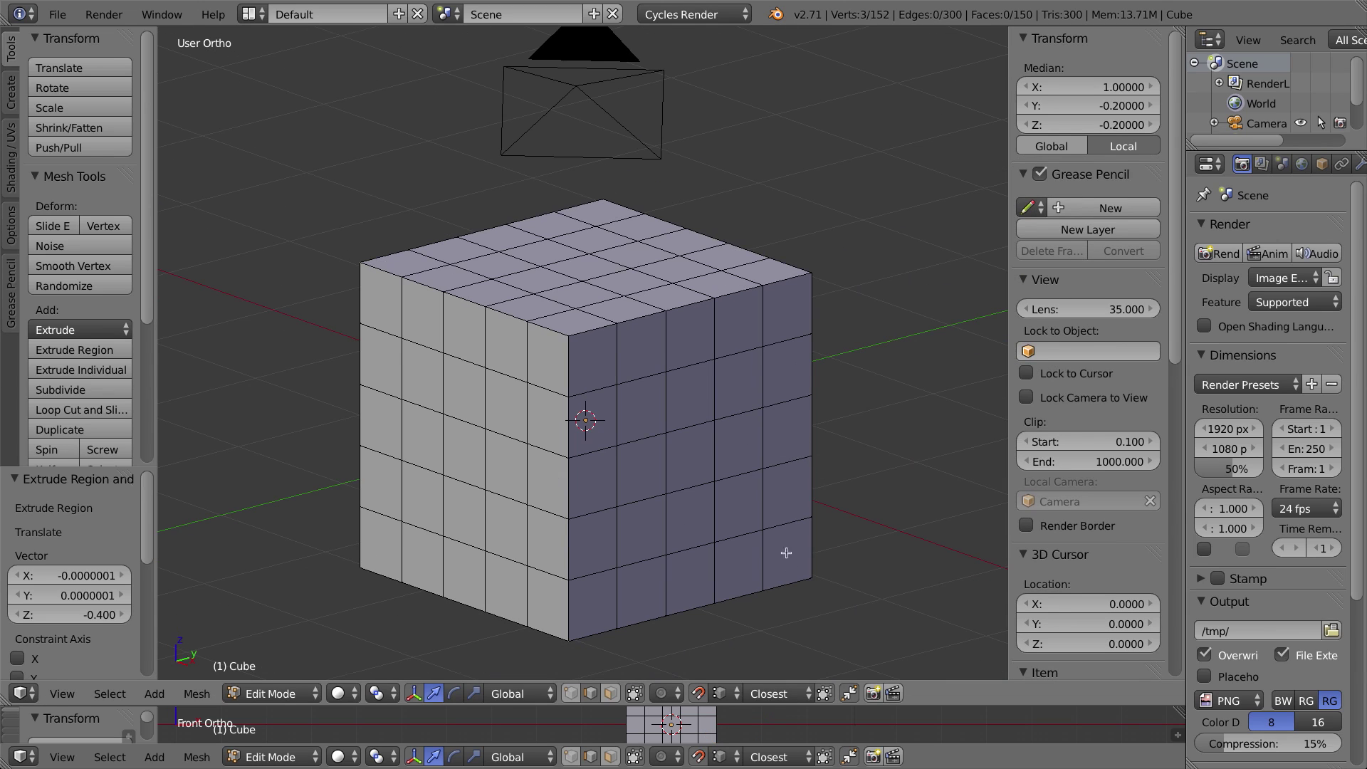
{"action": "left_click", "coordinate": [719, 694]}
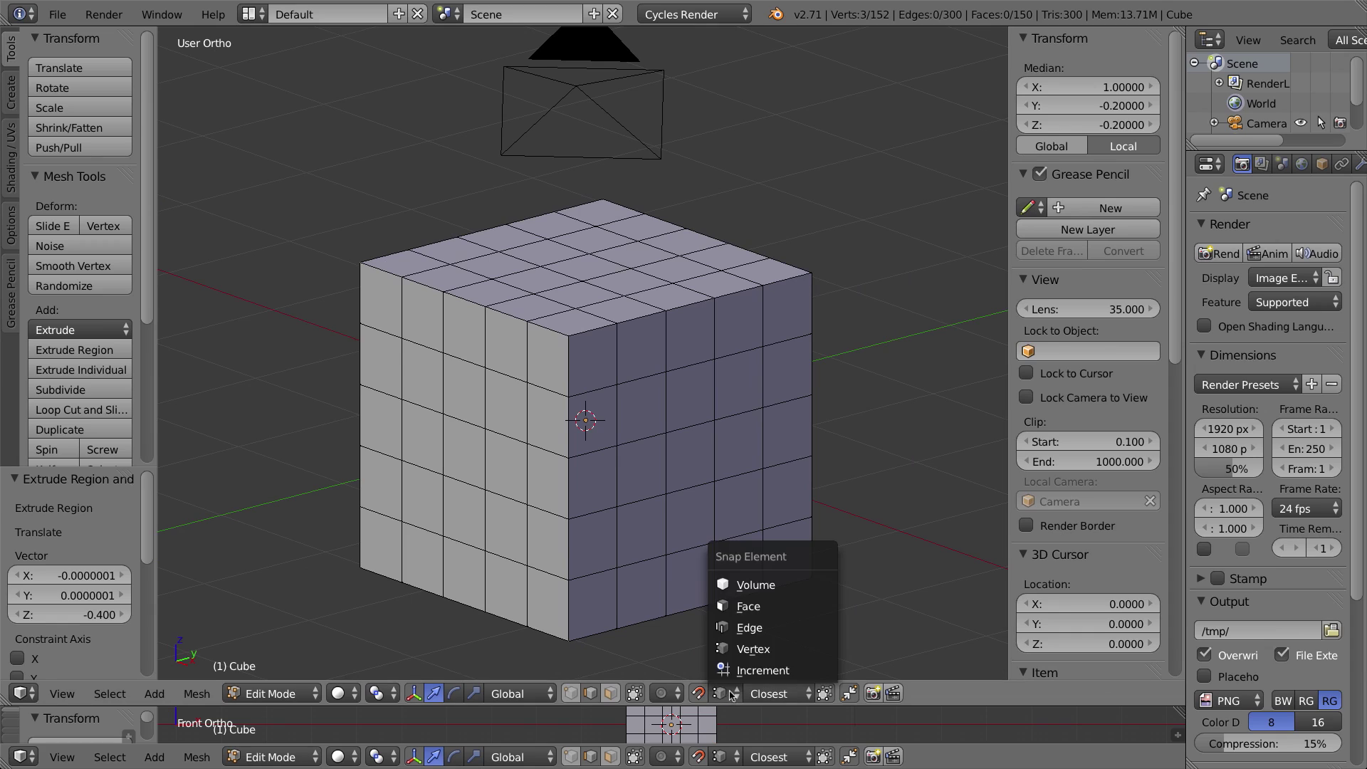
{"action": "left_click", "coordinate": [733, 648]}
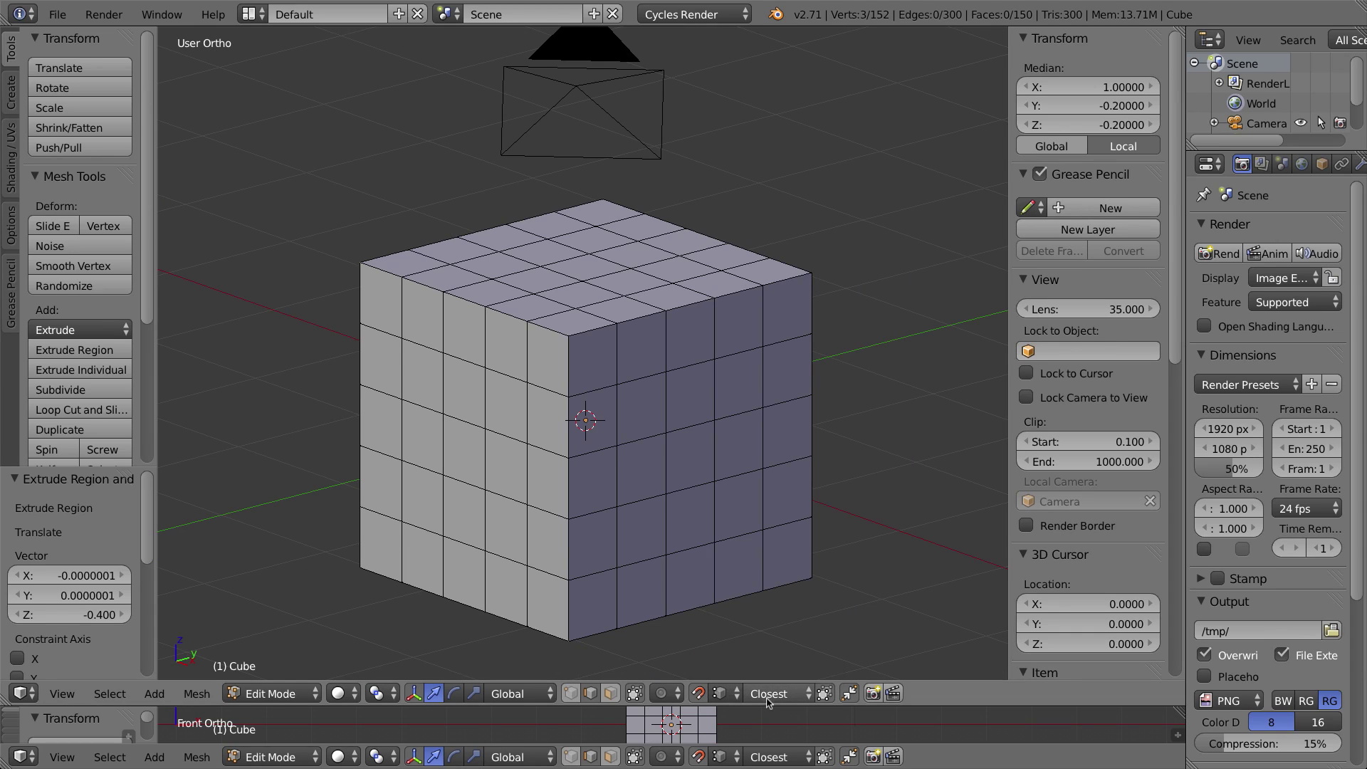